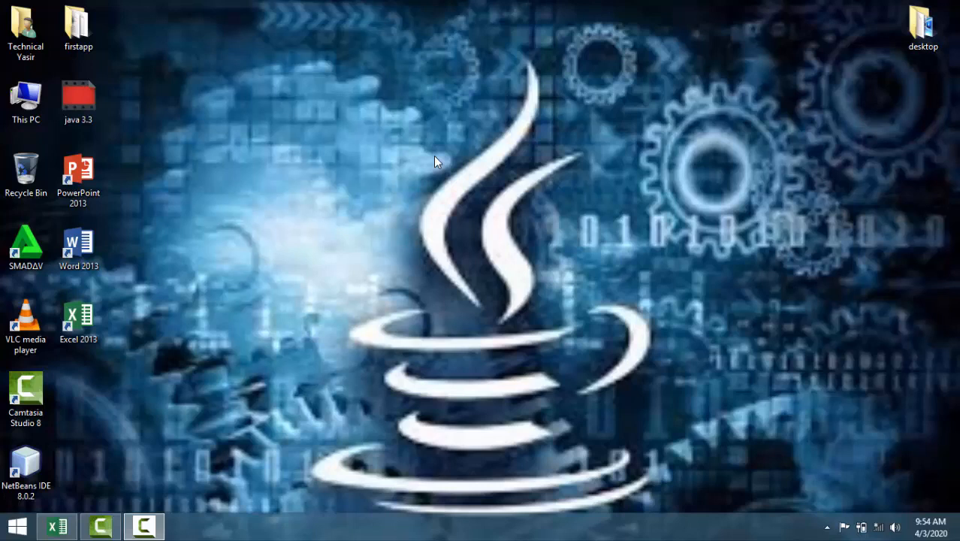
- Switch to the blank Excel workbook and display the data commands
{"action": "left_click", "coordinate": [57, 526]}
{"action": "left_click", "coordinate": [425, 233]}
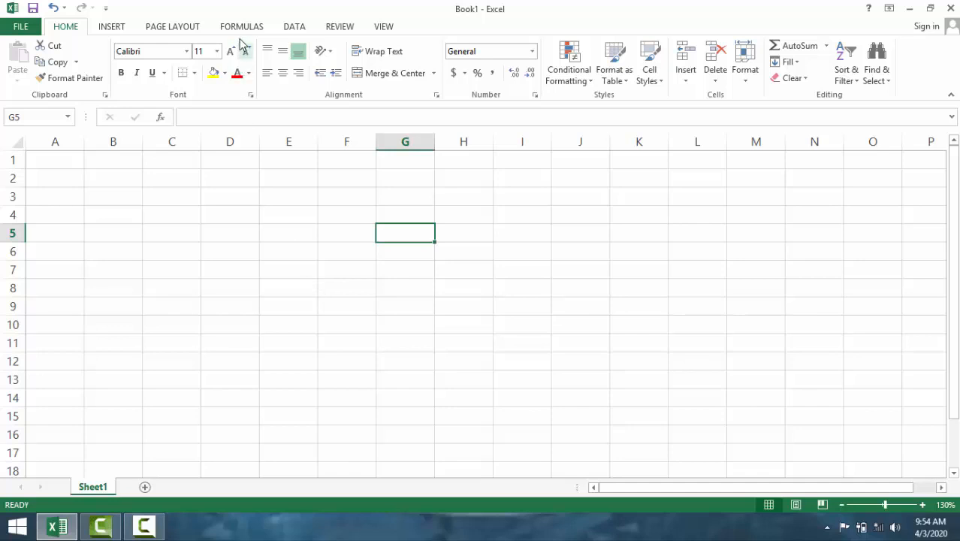
{"action": "left_click", "coordinate": [293, 28]}
{"action": "left_click", "coordinate": [253, 319]}
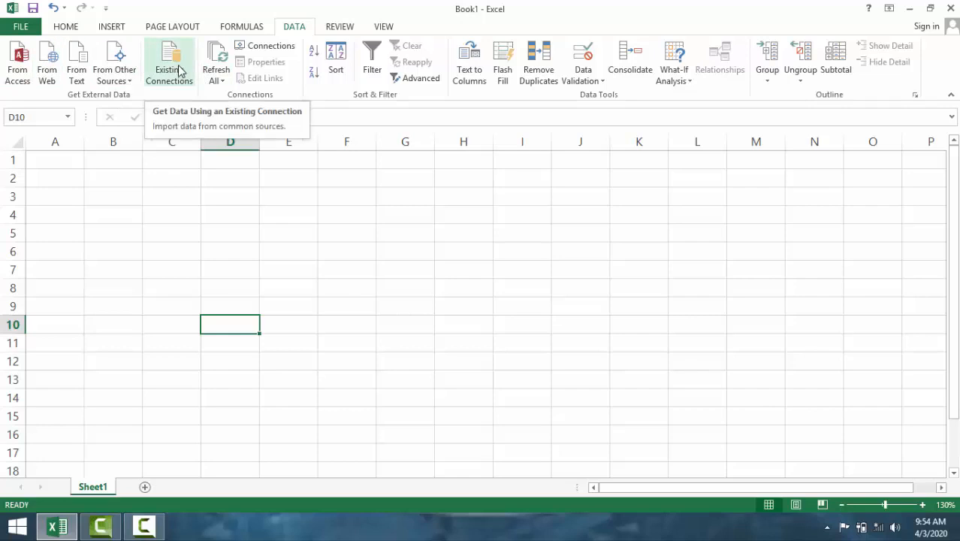
- Look through the external data import options for other sources, Access, web and text files, importing nothing
{"action": "left_click", "coordinate": [123, 83]}
{"action": "left_click", "coordinate": [535, 207]}
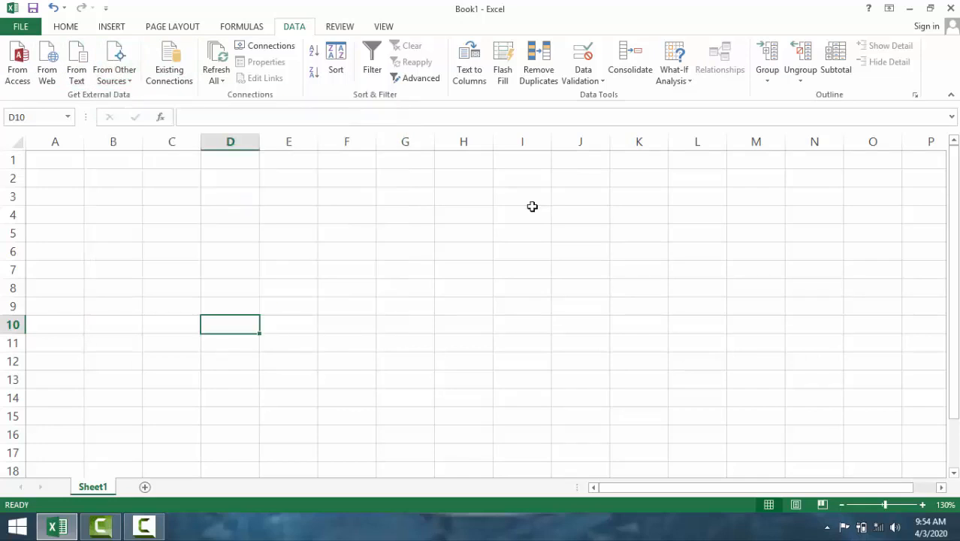
{"action": "left_click", "coordinate": [19, 75]}
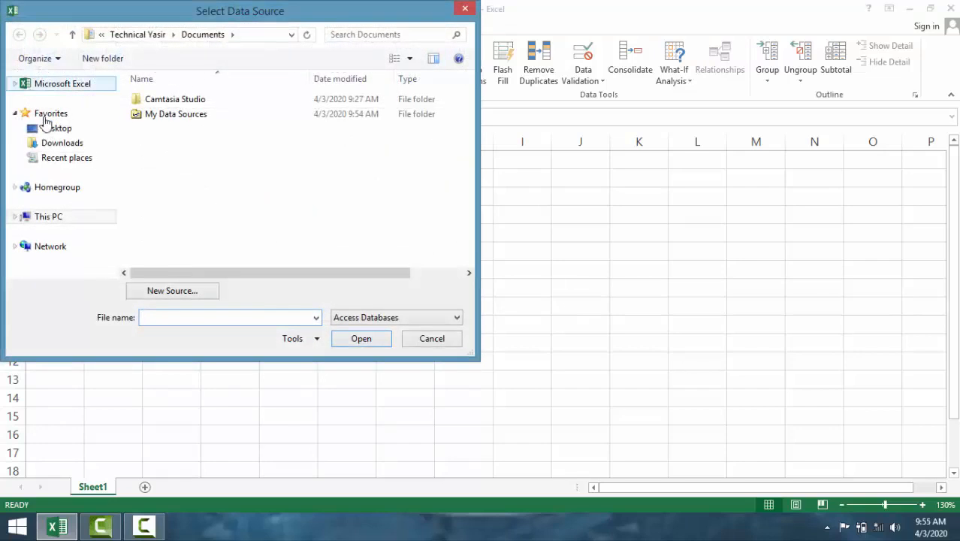
{"action": "left_click", "coordinate": [465, 9]}
{"action": "left_click", "coordinate": [46, 63]}
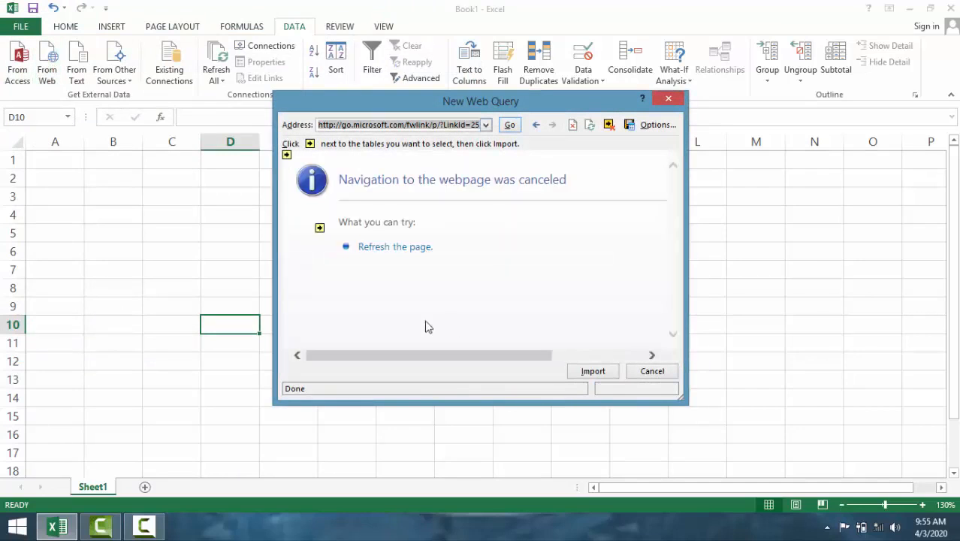
{"action": "left_click", "coordinate": [668, 98]}
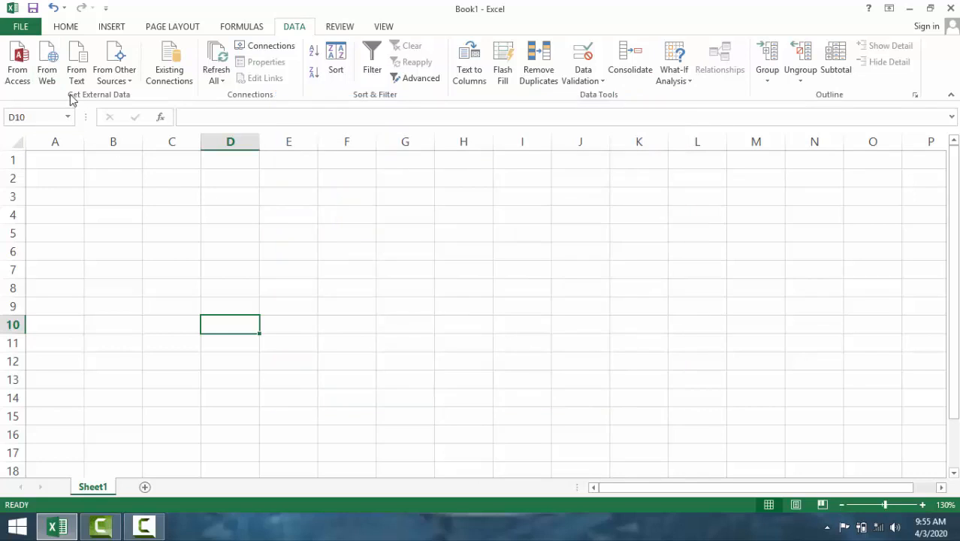
{"action": "left_click", "coordinate": [76, 66]}
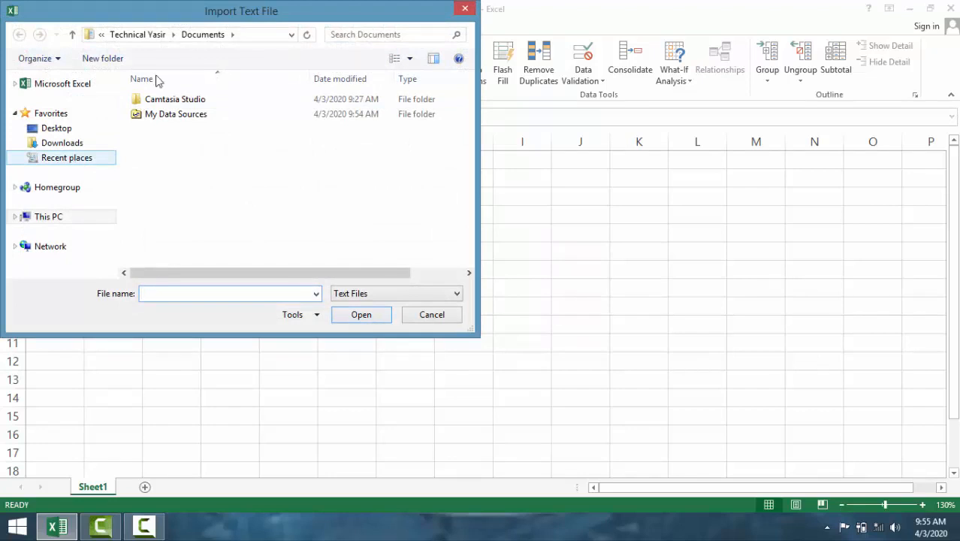
{"action": "left_click", "coordinate": [465, 8]}
- Enter the column header S No in cell F4
{"action": "left_click", "coordinate": [408, 230]}
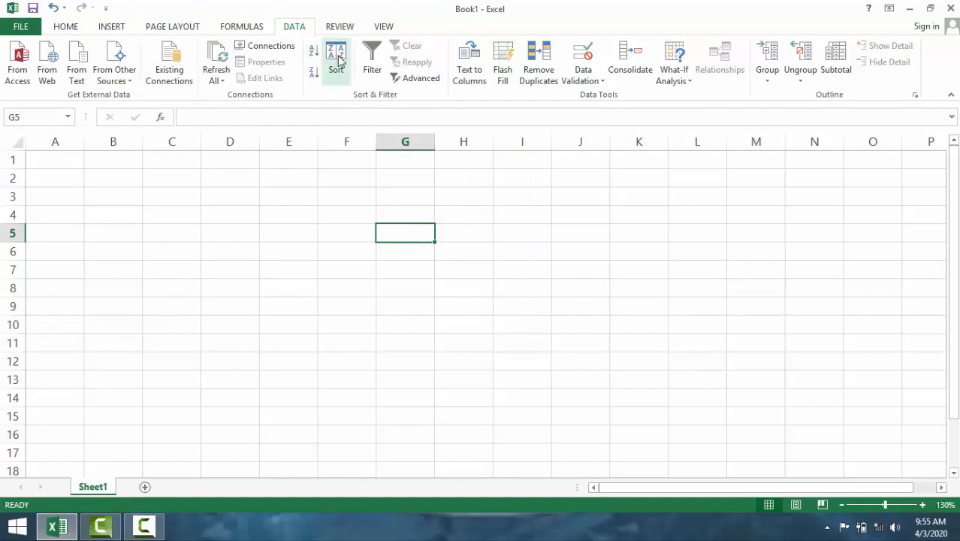
{"action": "left_click", "coordinate": [281, 238]}
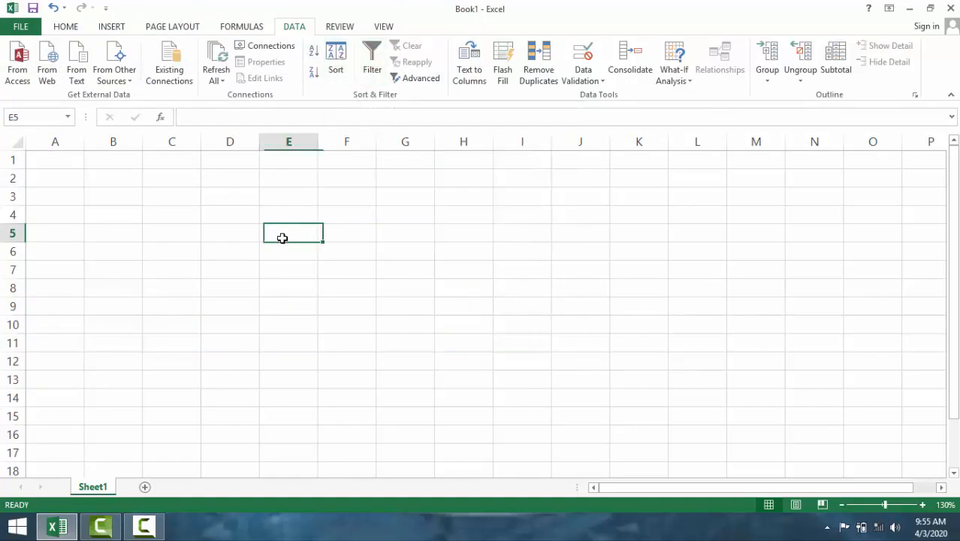
{"action": "left_click", "coordinate": [329, 221]}
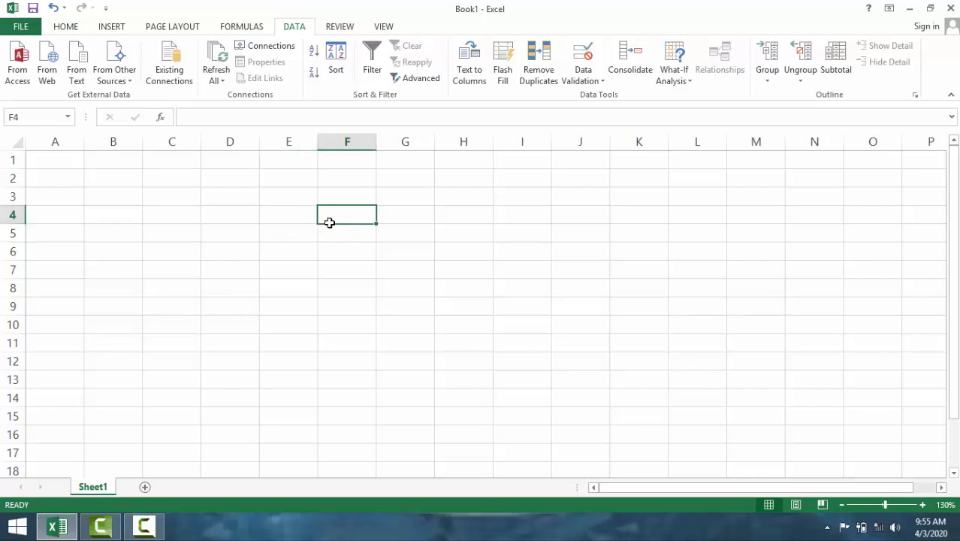
{"action": "type", "text": "S"}
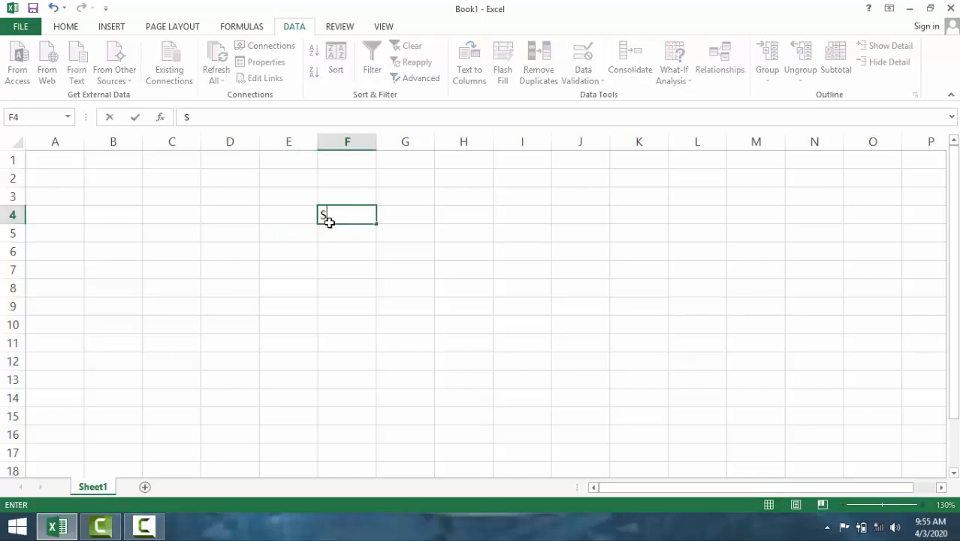
{"action": "type", "text": " No"}
{"action": "key", "text": "Return"}
- Enter the serial numbers 1 to 5 in cells F5 to F9
{"action": "type", "text": "1"}
{"action": "key", "text": "Return"}
{"action": "type", "text": "2"}
{"action": "key", "text": "Return"}
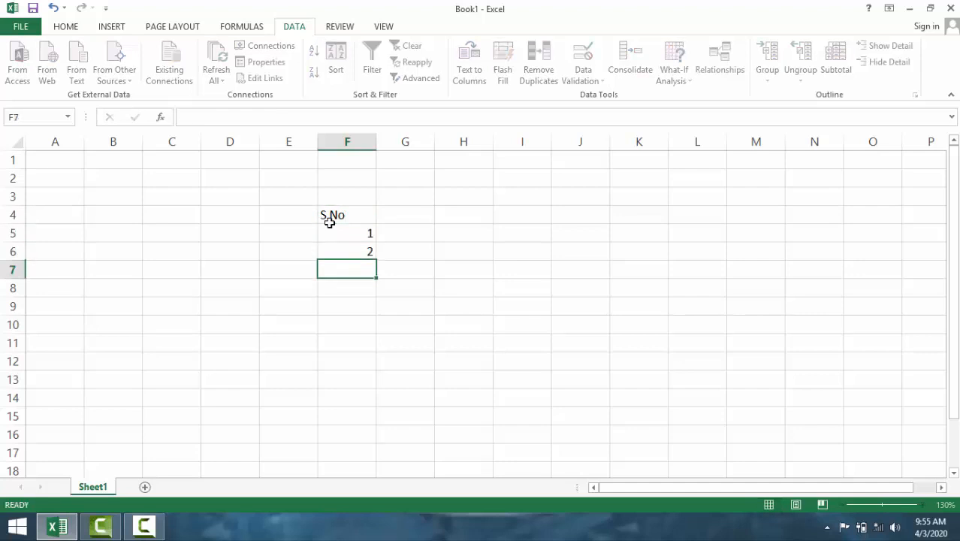
{"action": "type", "text": "3"}
{"action": "key", "text": "Return"}
{"action": "type", "text": "4"}
{"action": "key", "text": "Return"}
{"action": "type", "text": "5"}
{"action": "key", "text": "Return"}
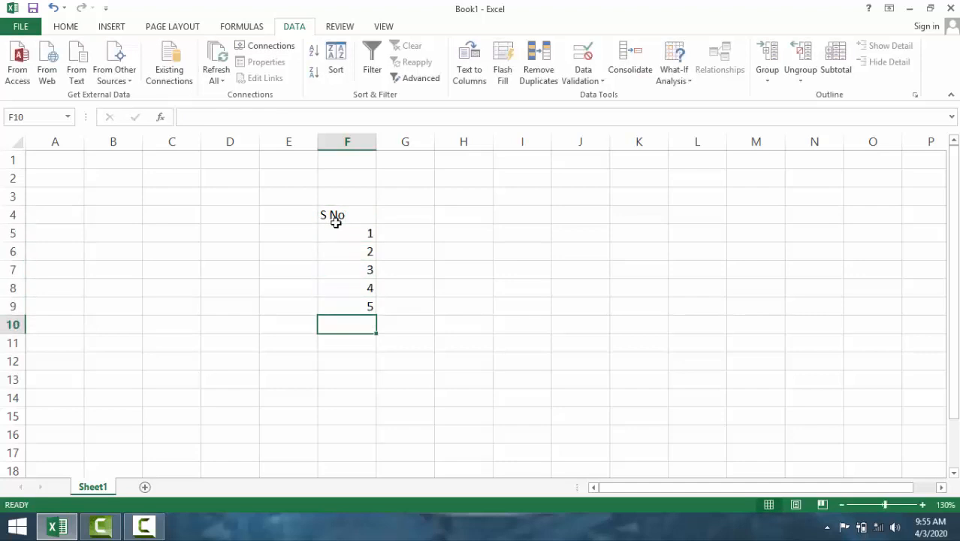
- Enter the column headers Names in G4 and Obt Marks in H4
{"action": "left_click", "coordinate": [392, 236]}
{"action": "left_click", "coordinate": [394, 214]}
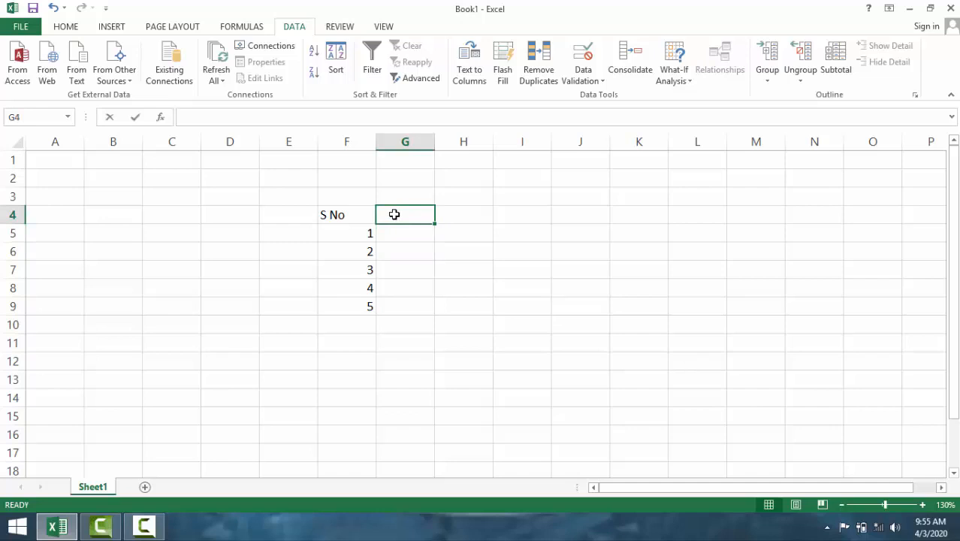
{"action": "type", "text": "Names"}
{"action": "key", "text": "Tab"}
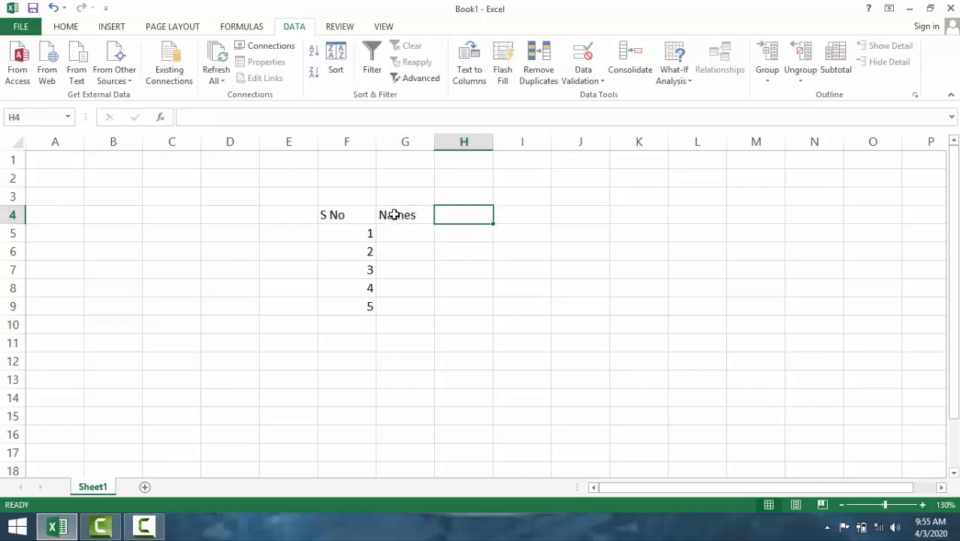
{"action": "type", "text": "M"}
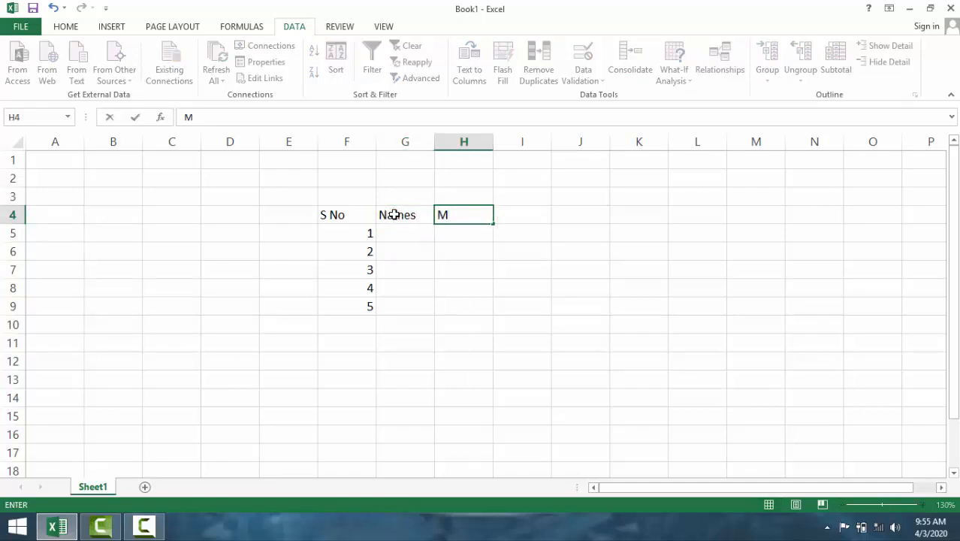
{"action": "key", "text": "BackSpace"}
{"action": "type", "text": "Obt Marks"}
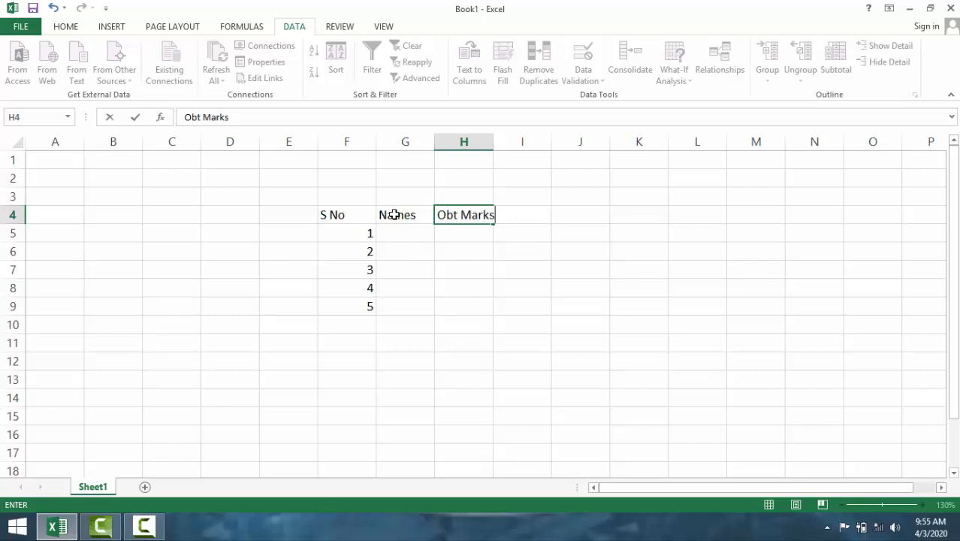
{"action": "key", "text": "Tab"}
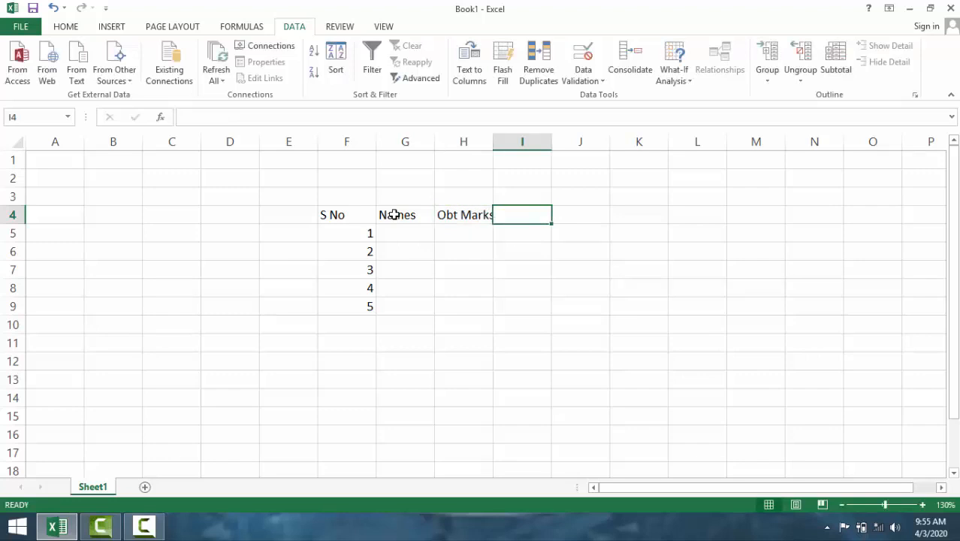
- Enter the header Total Marks in I4 and widen columns H and I to fit their headers
{"action": "type", "text": "Tota"}
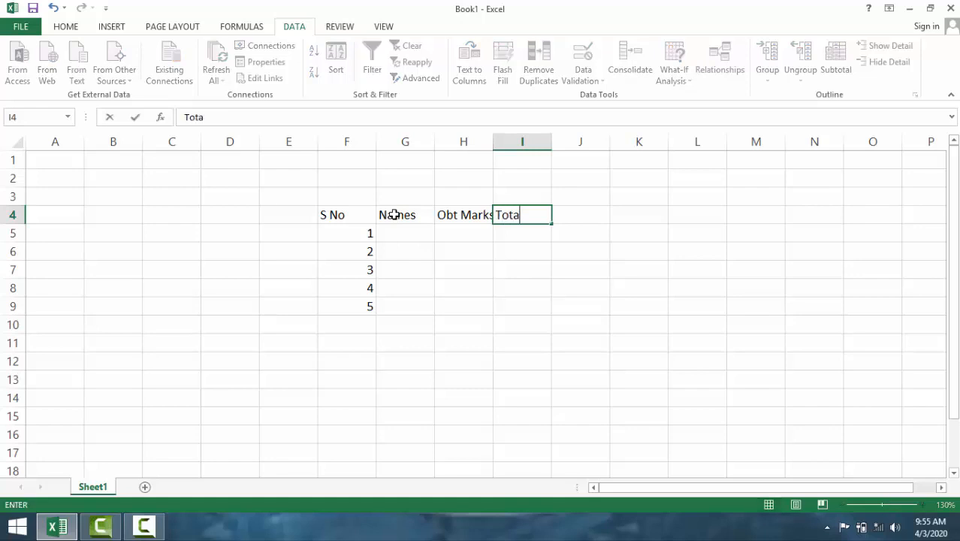
{"action": "type", "text": "l Marks"}
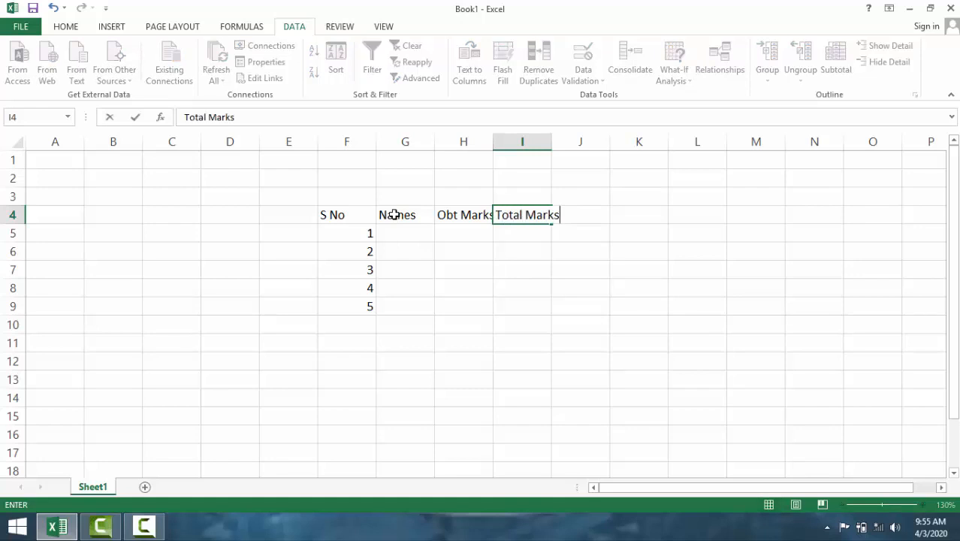
{"action": "key", "text": "Tab"}
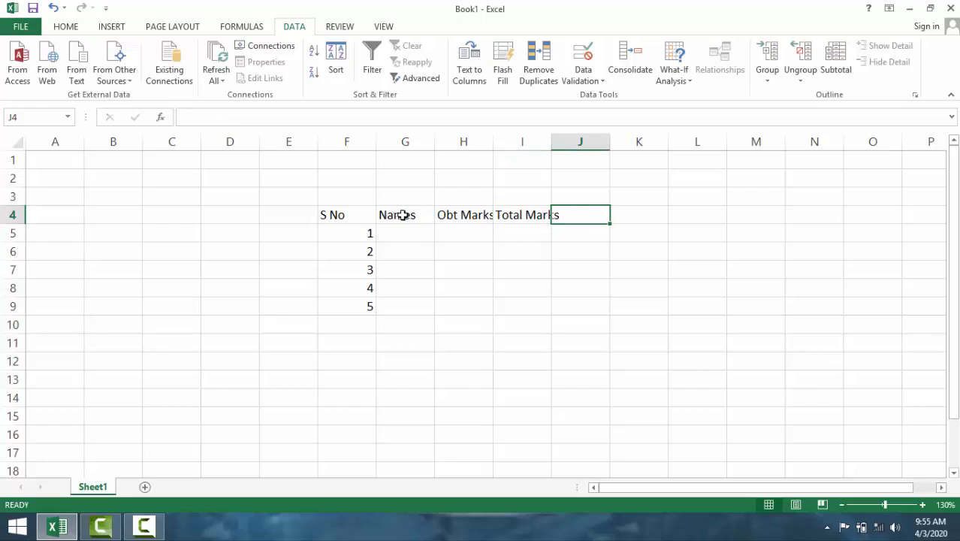
{"action": "left_click_drag", "start_coordinate": [551, 144], "coordinate": [568, 144]}
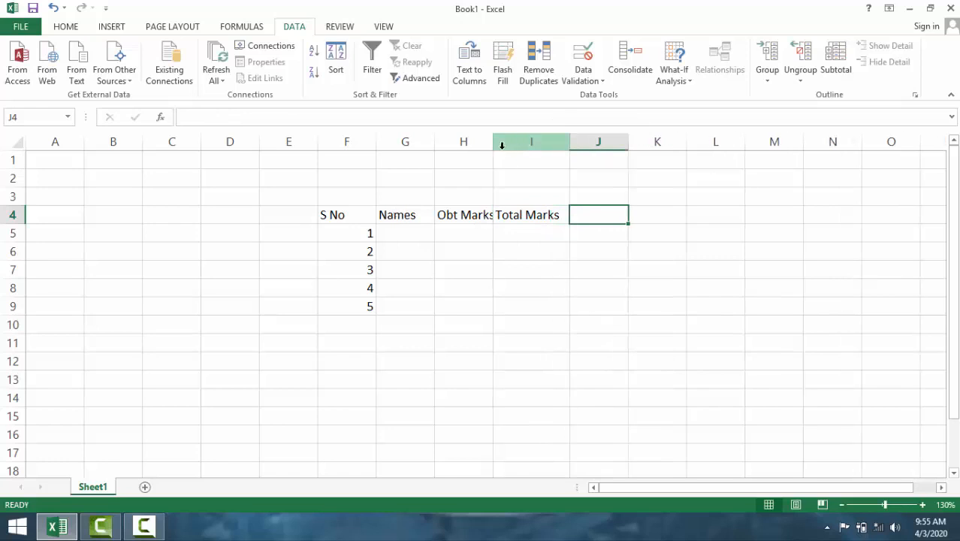
{"action": "left_click_drag", "start_coordinate": [494, 145], "coordinate": [517, 146]}
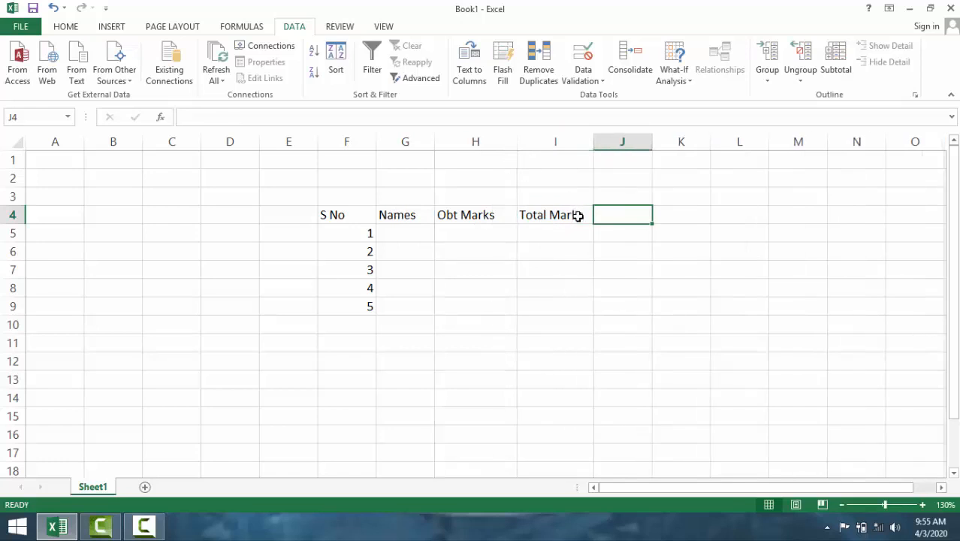
- Format the header row F4:I4 with a yellow fill and bold text
{"action": "left_click_drag", "start_coordinate": [577, 215], "coordinate": [361, 214]}
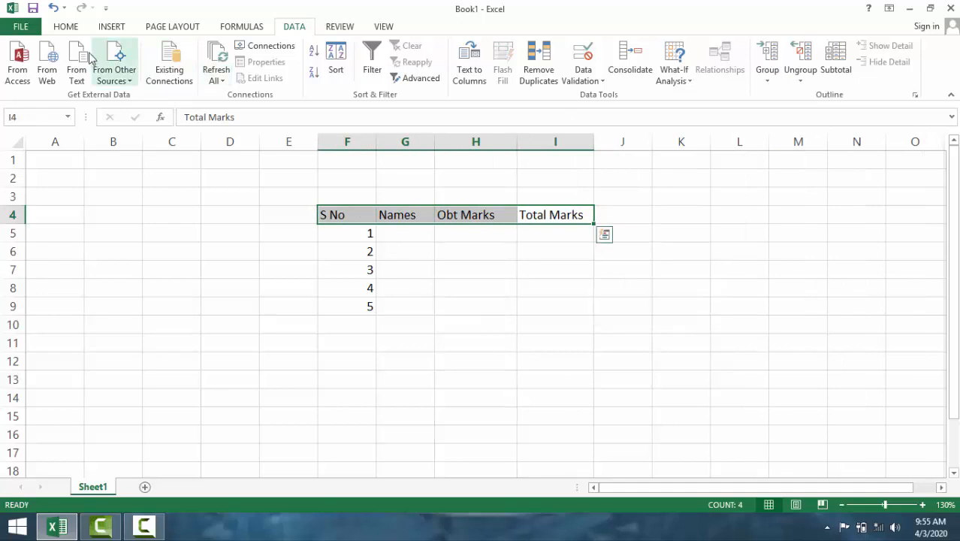
{"action": "left_click", "coordinate": [73, 29]}
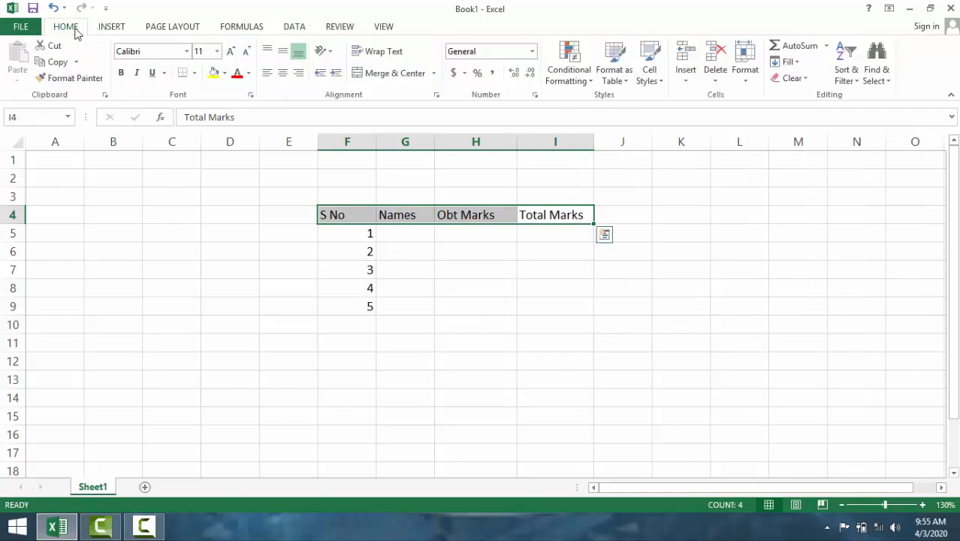
{"action": "left_click", "coordinate": [213, 73]}
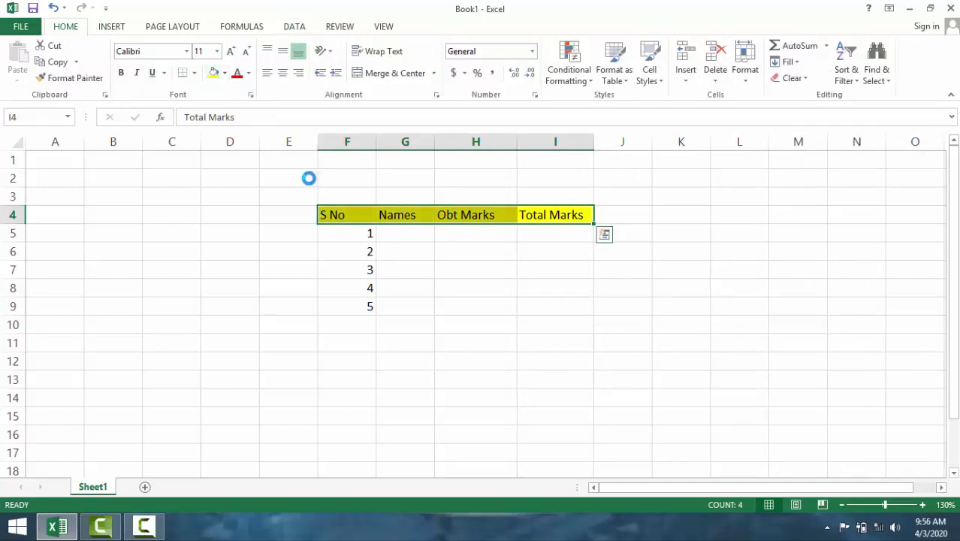
{"action": "key", "text": "ctrl+b"}
{"action": "left_click", "coordinate": [458, 267]}
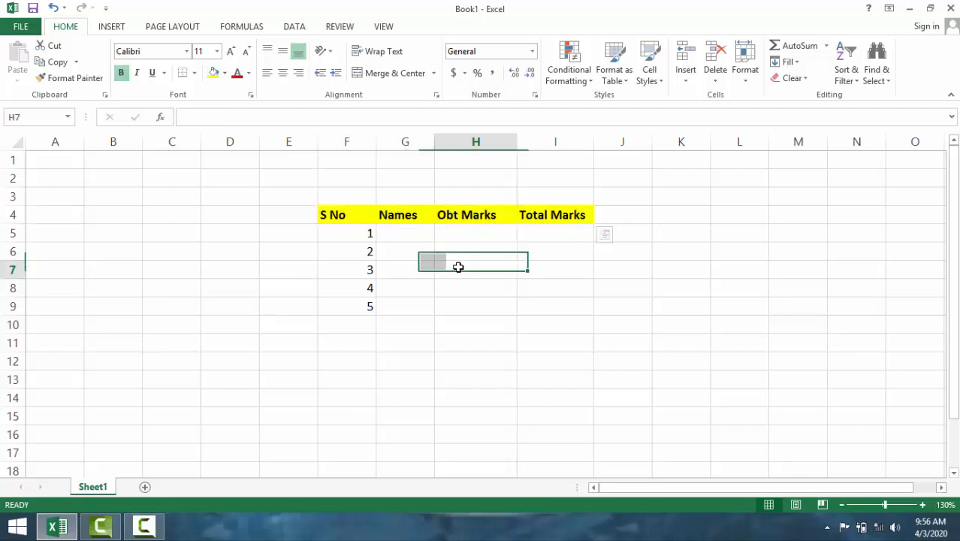
- Fill the Names column in G5:G9 with five people's first names in lowercase
{"action": "left_click", "coordinate": [397, 234]}
{"action": "type", "text": "ali"}
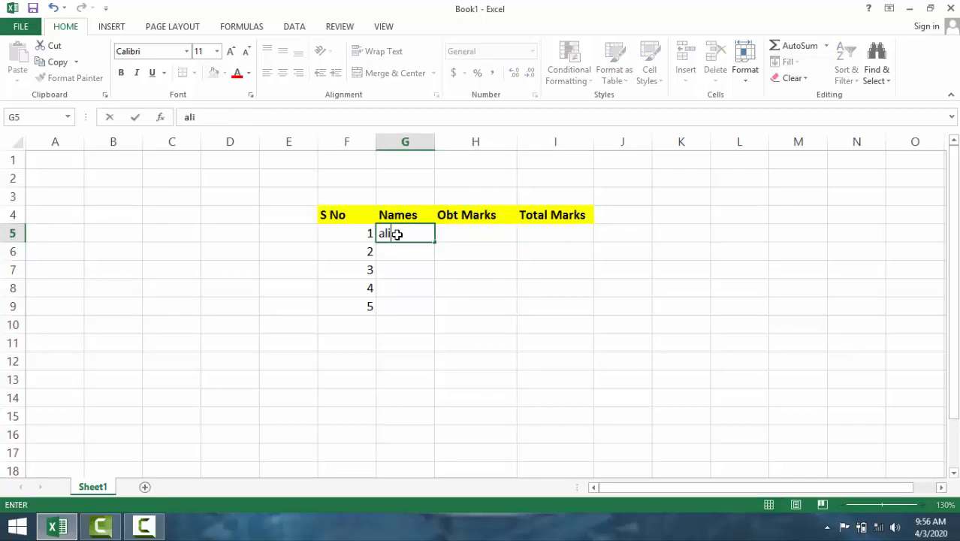
{"action": "key", "text": "Return"}
{"action": "type", "text": "ansa"}
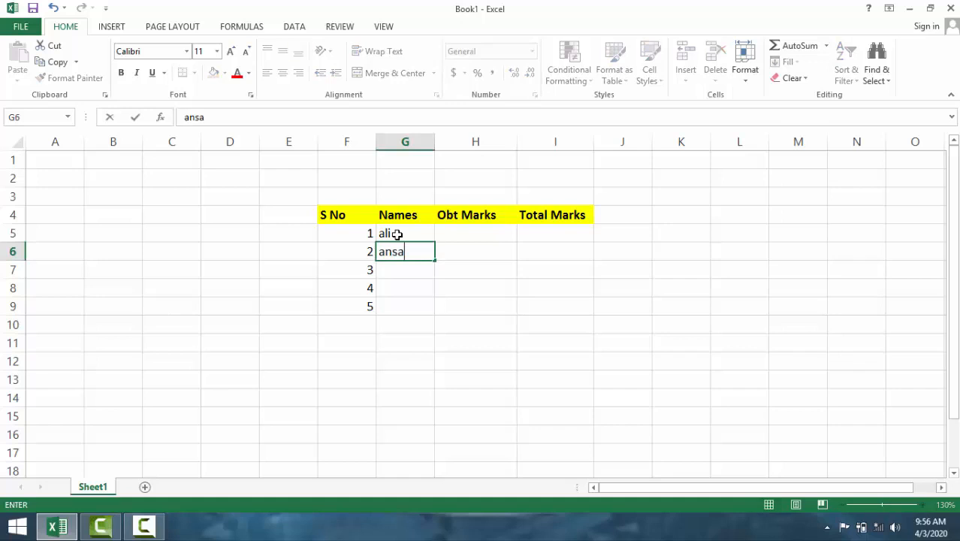
{"action": "key", "text": "BackSpace"}
{"action": "key", "text": "BackSpace"}
{"action": "type", "text": "an"}
{"action": "key", "text": "Return"}
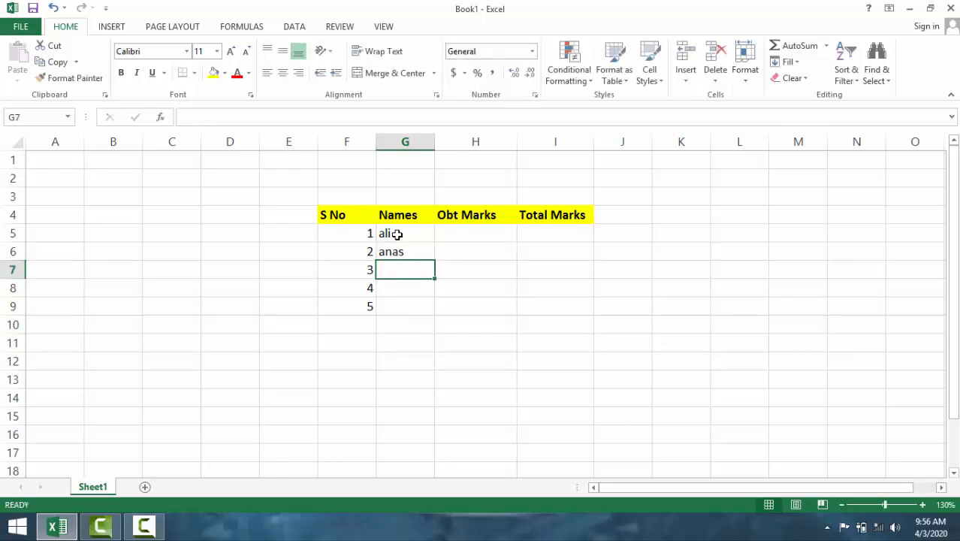
{"action": "type", "text": "usma"}
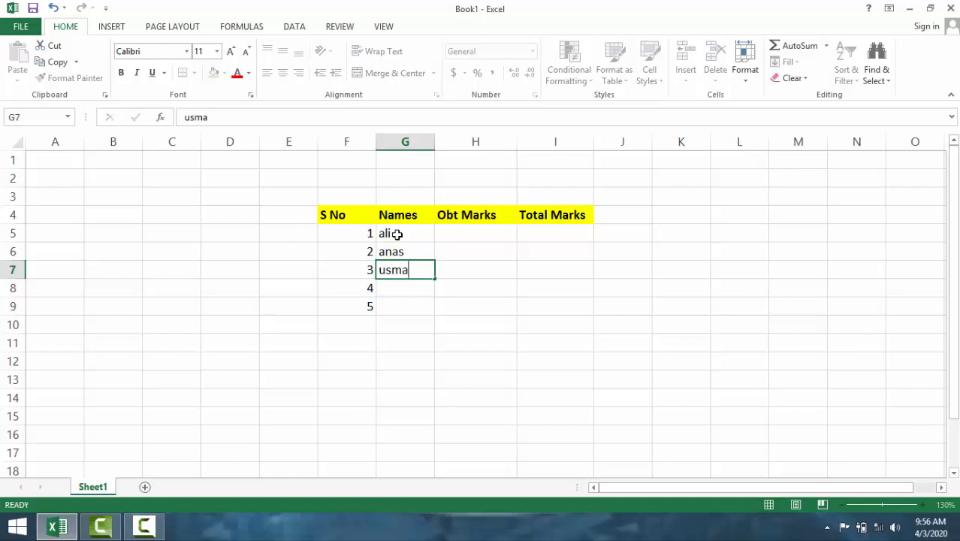
{"action": "key", "text": "Return"}
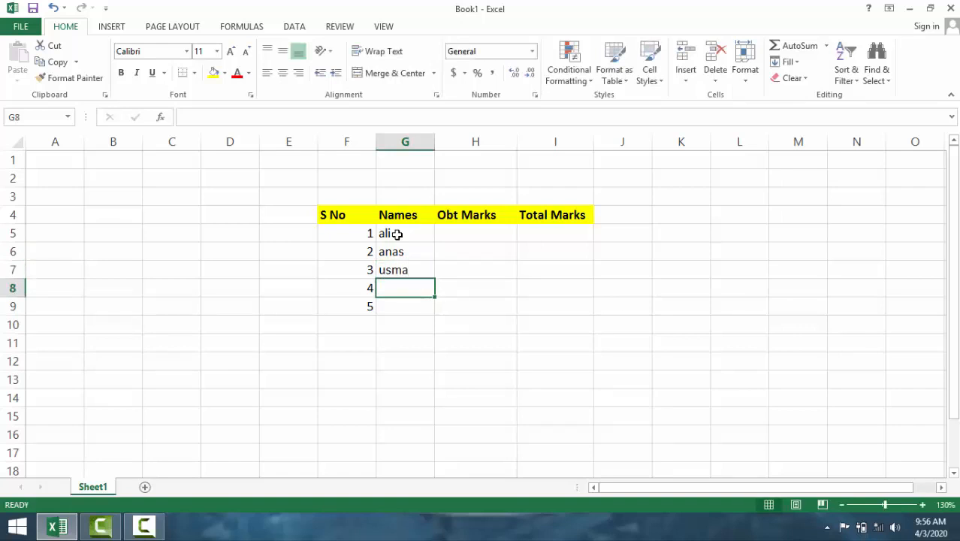
{"action": "type", "text": "khalid"}
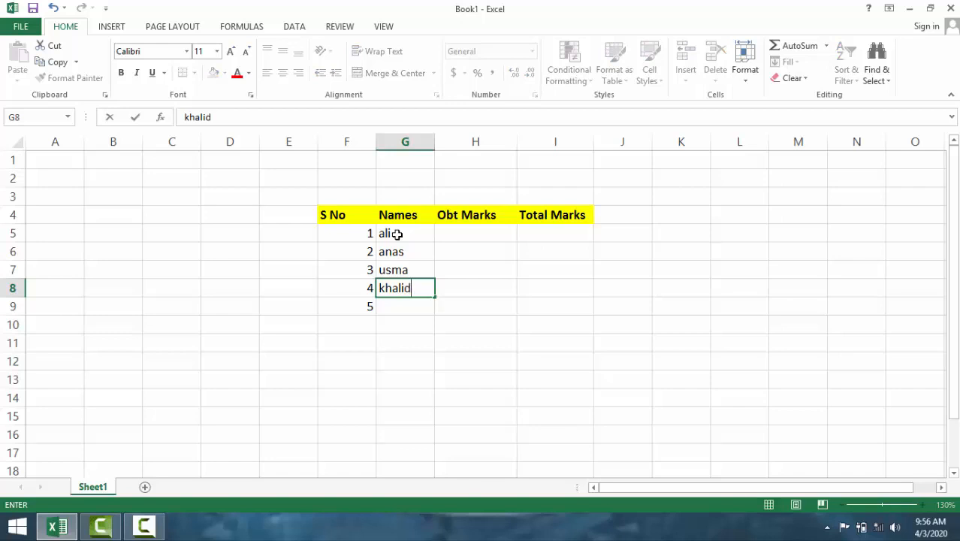
{"action": "key", "text": "Return"}
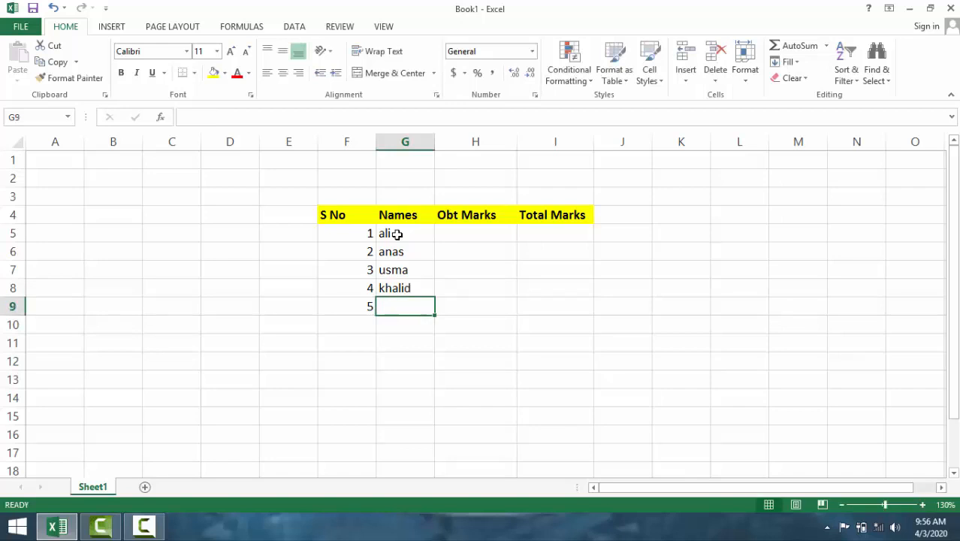
{"action": "type", "text": "mansoor"}
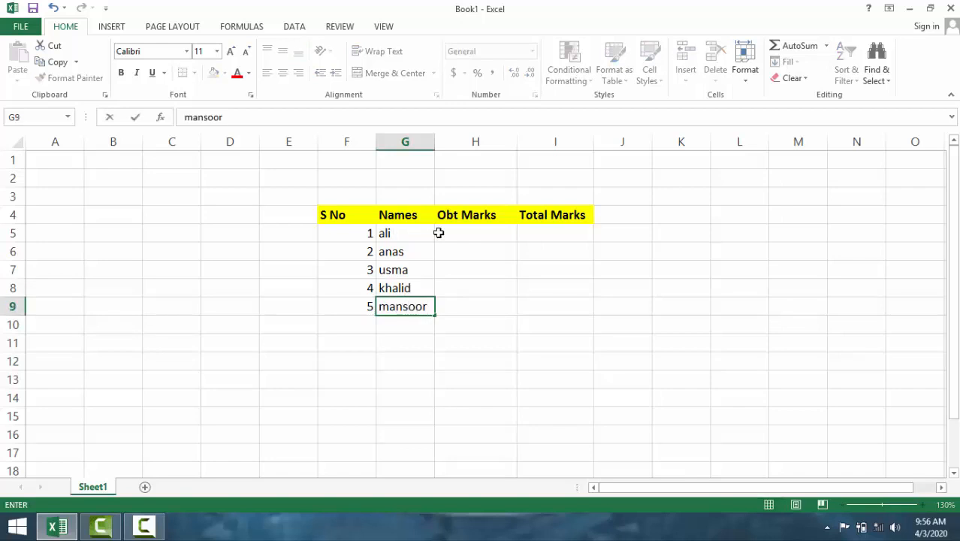
- Fill the Obt Marks column in H5:H9 with 500, 495, 467, 476 and 434
{"action": "left_click", "coordinate": [462, 239]}
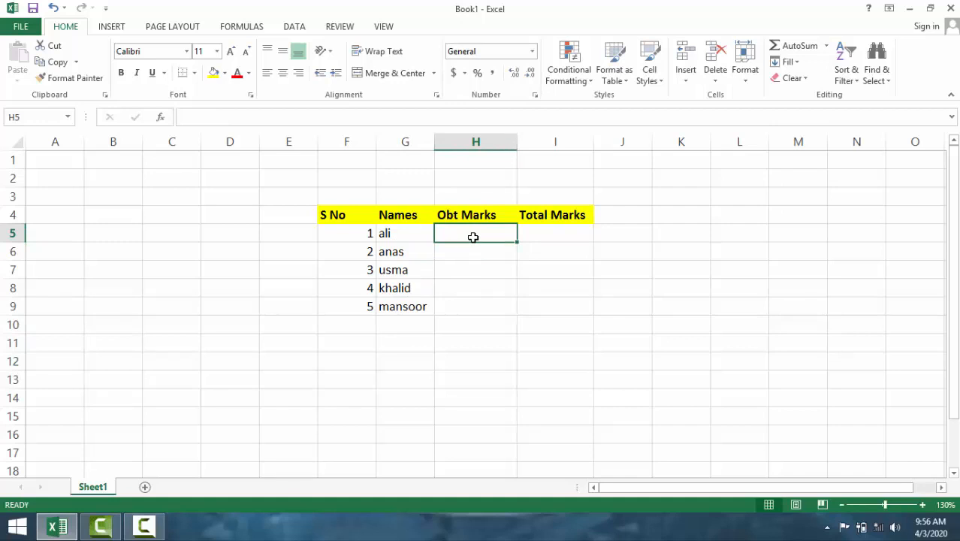
{"action": "type", "text": "500"}
{"action": "key", "text": "Return"}
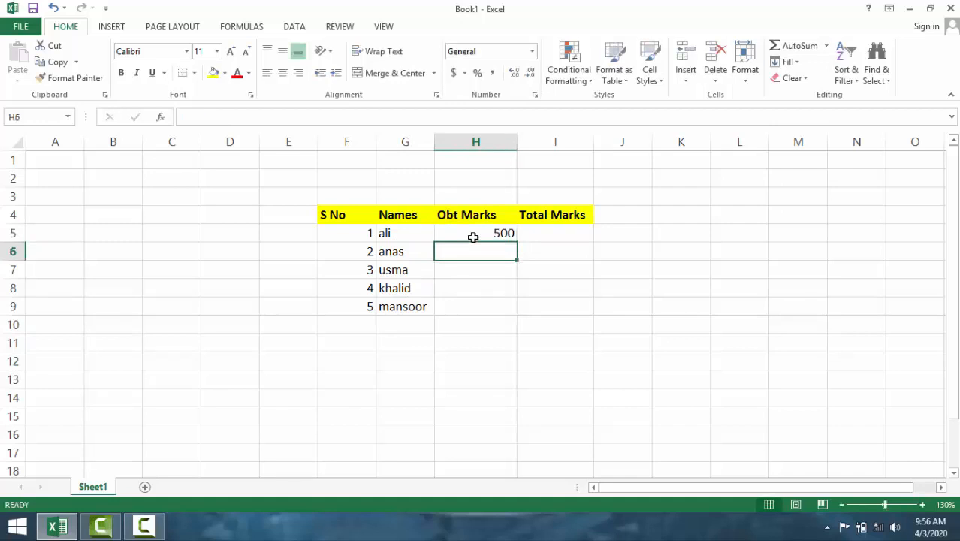
{"action": "type", "text": "495"}
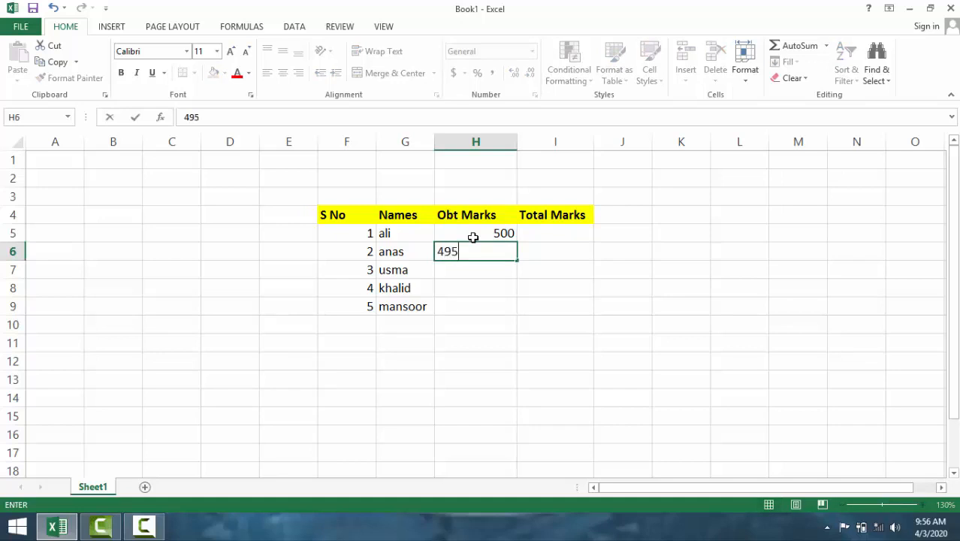
{"action": "key", "text": "Return"}
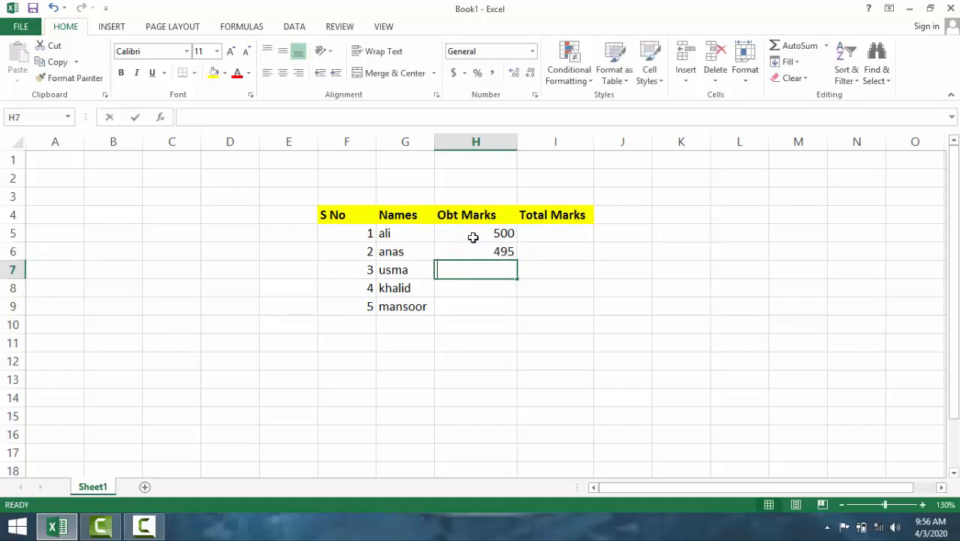
{"action": "type", "text": "467"}
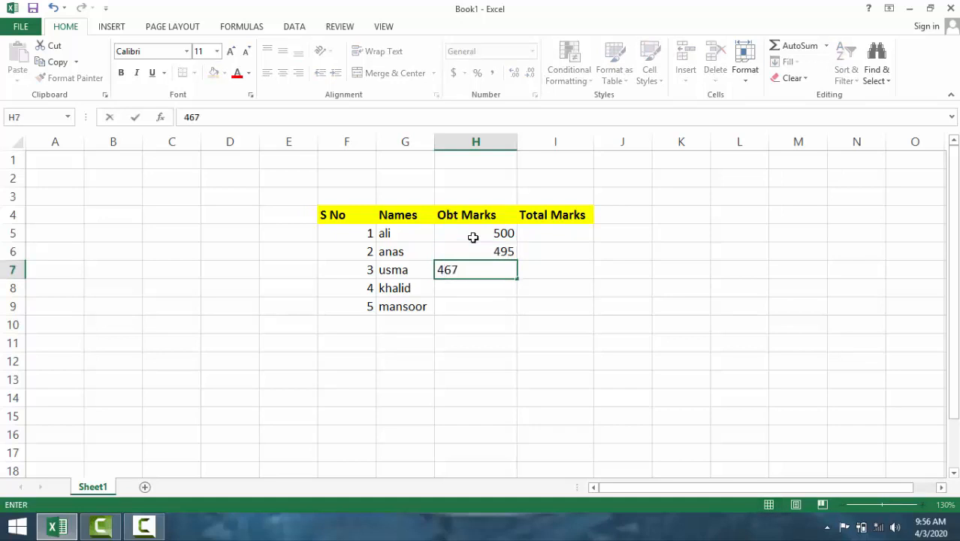
{"action": "key", "text": "Return"}
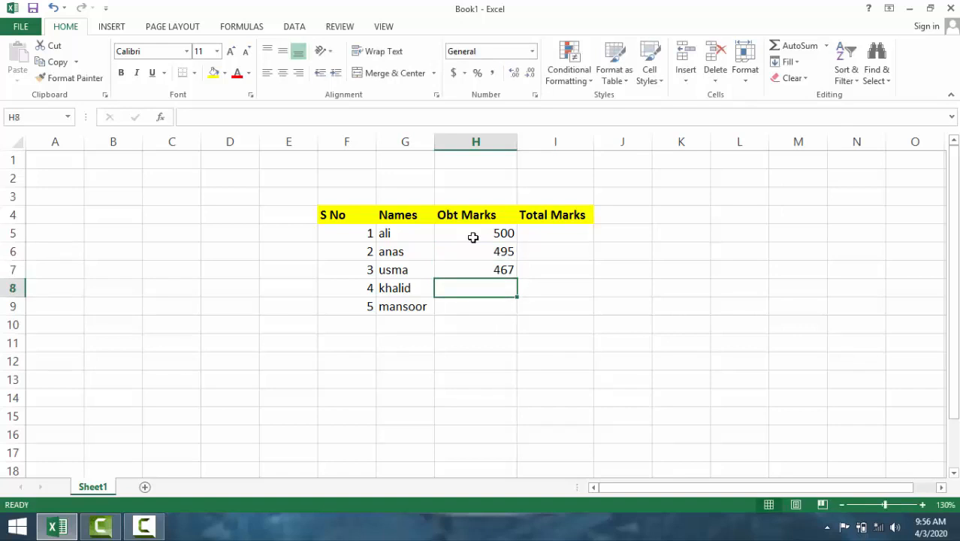
{"action": "type", "text": "476"}
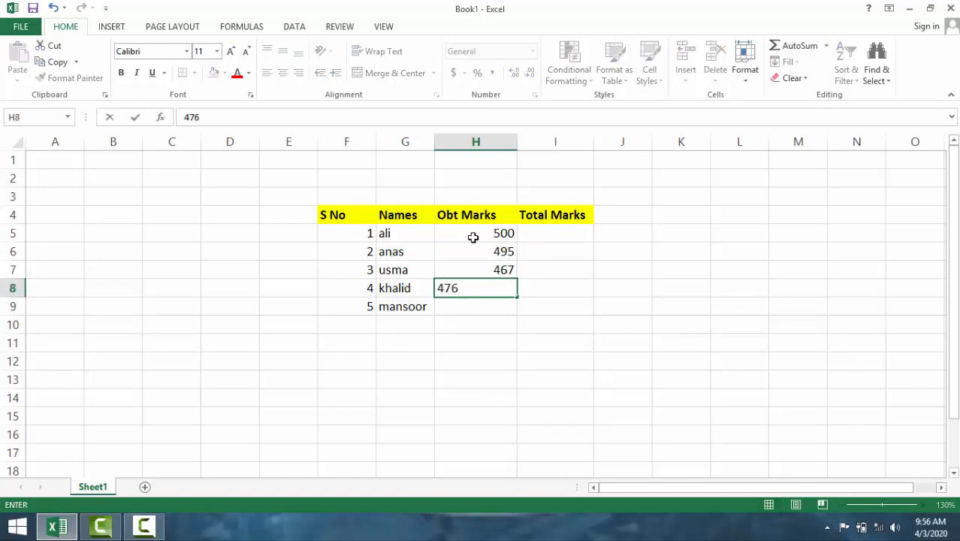
{"action": "key", "text": "Return"}
{"action": "type", "text": "434"}
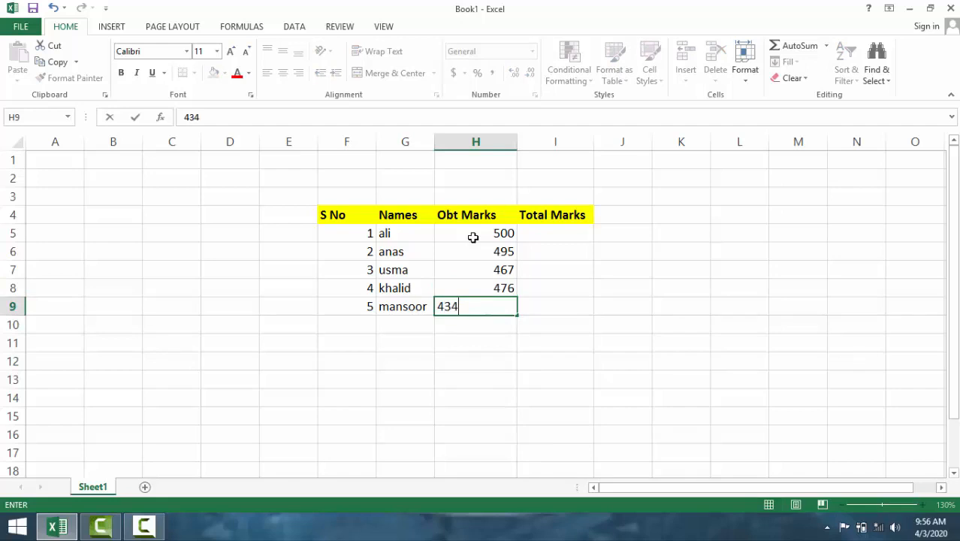
{"action": "key", "text": "Tab"}
- Enter 500 as the total marks in I5 and fill the same value down through I9
{"action": "key", "text": "Up"}
{"action": "key", "text": "Up"}
{"action": "key", "text": "Up"}
{"action": "key", "text": "Up"}
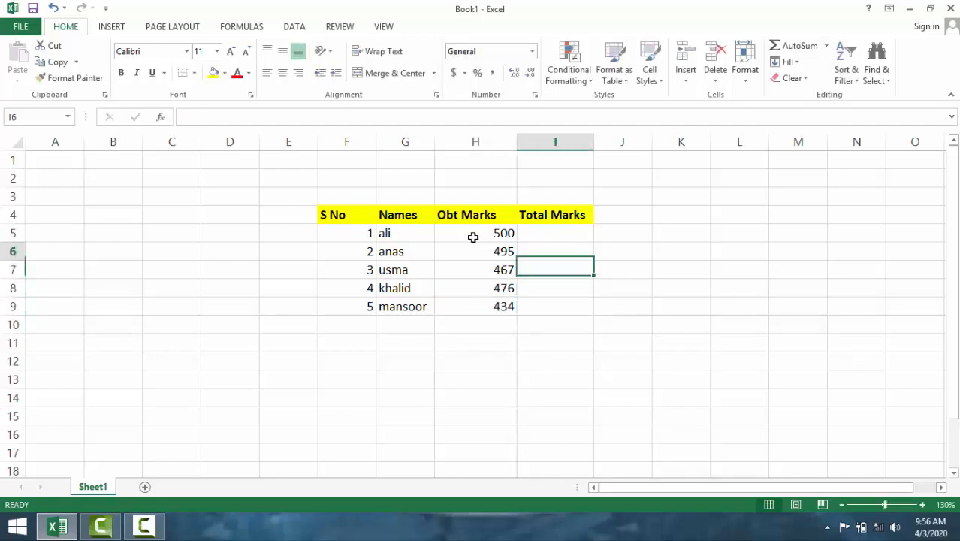
{"action": "type", "text": "500"}
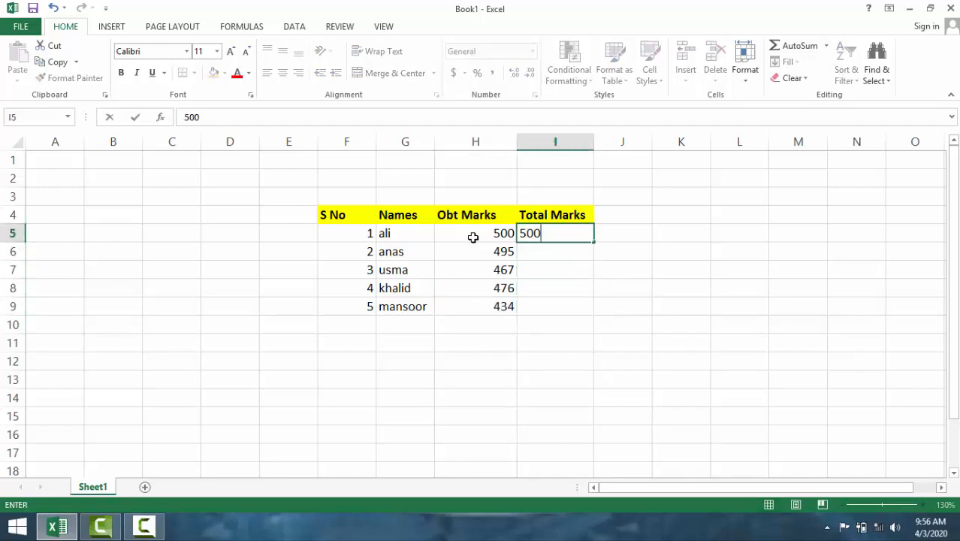
{"action": "left_click", "coordinate": [531, 289]}
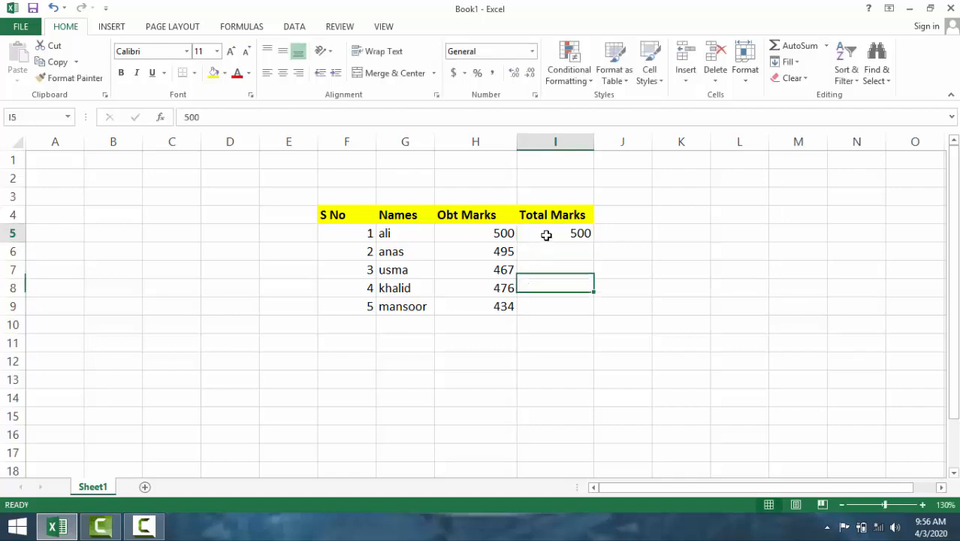
{"action": "left_click_drag", "start_coordinate": [547, 236], "coordinate": [552, 311]}
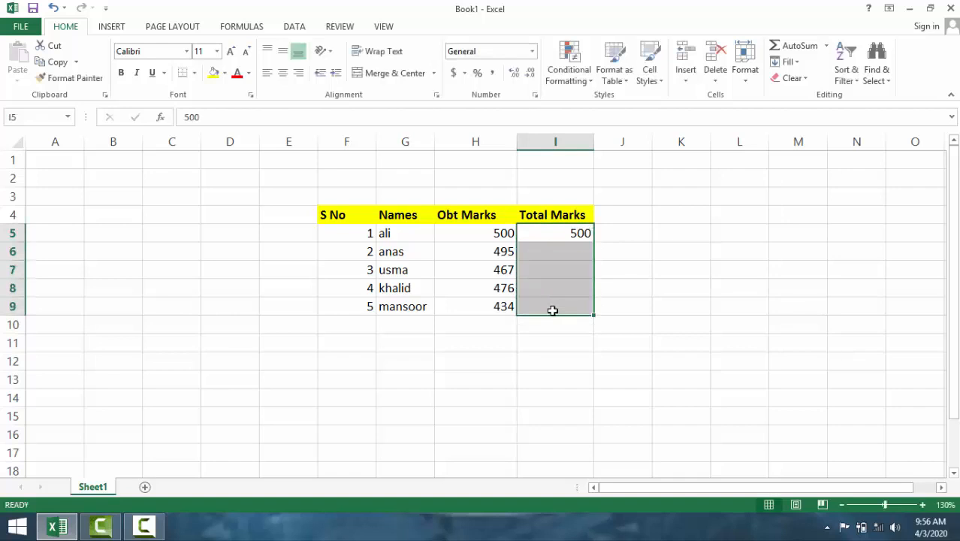
{"action": "key", "text": "ctrl+v"}
{"action": "left_click", "coordinate": [622, 229]}
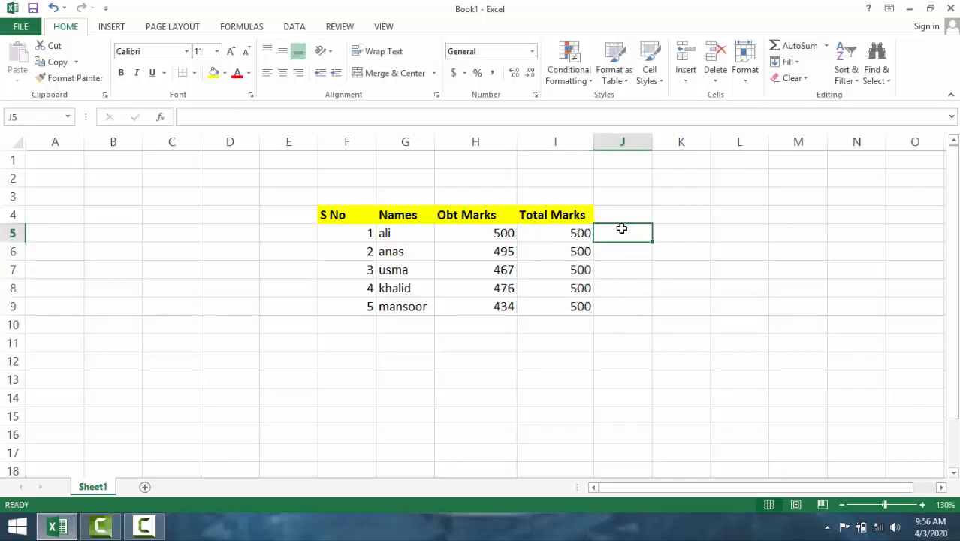
- Center-align the table data in F5:J9 and the header row in E4:I4
{"action": "left_click_drag", "start_coordinate": [615, 313], "coordinate": [349, 236]}
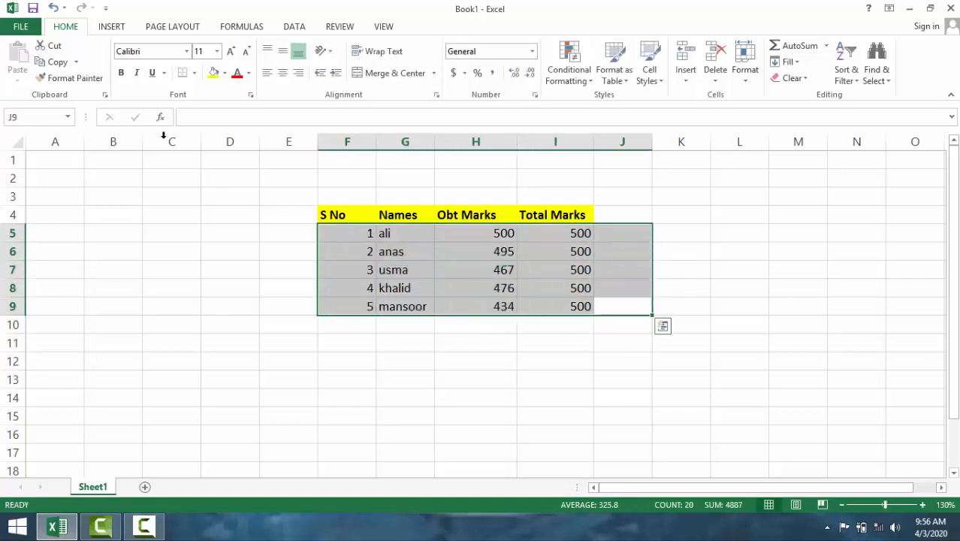
{"action": "left_click", "coordinate": [284, 74]}
{"action": "left_click", "coordinate": [234, 247]}
{"action": "left_click", "coordinate": [493, 342]}
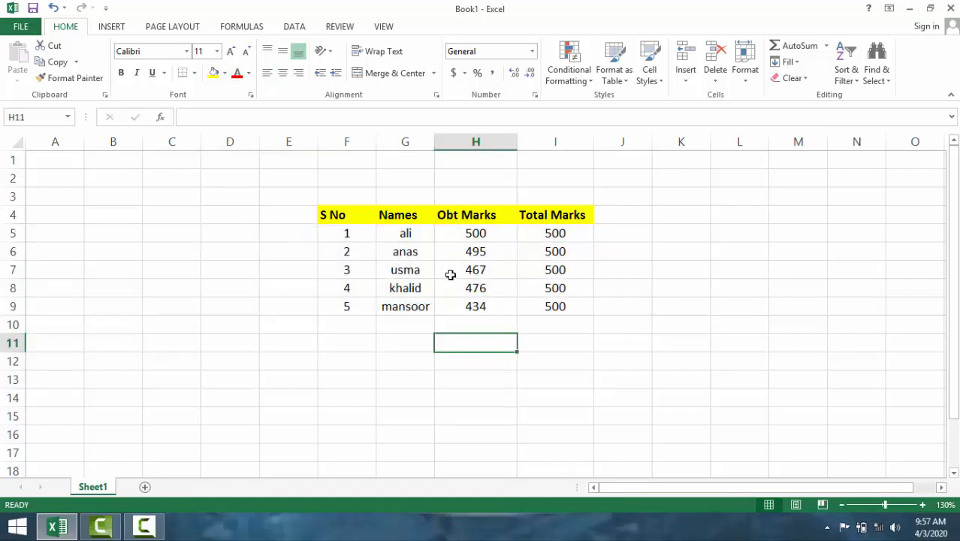
{"action": "left_click_drag", "start_coordinate": [304, 220], "coordinate": [554, 220]}
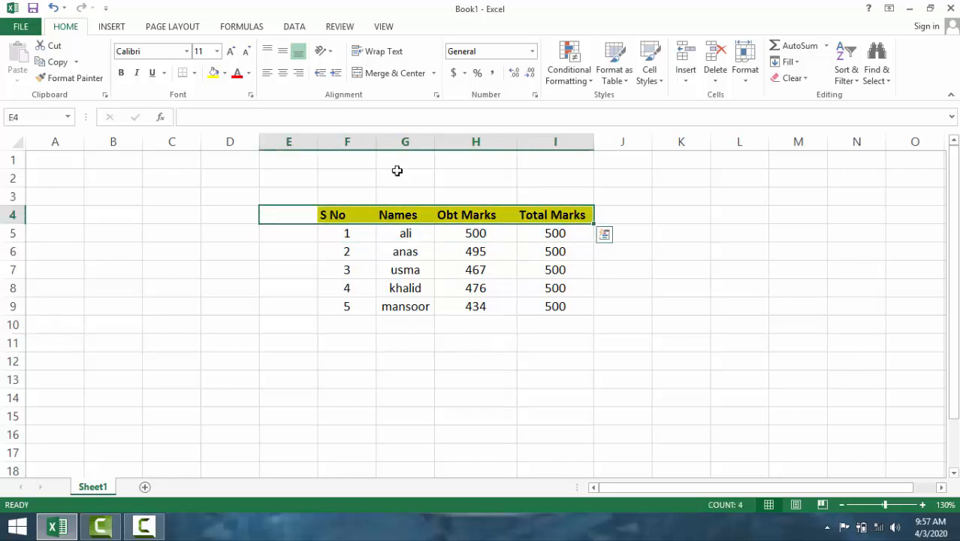
{"action": "left_click", "coordinate": [283, 73]}
{"action": "left_click", "coordinate": [221, 269]}
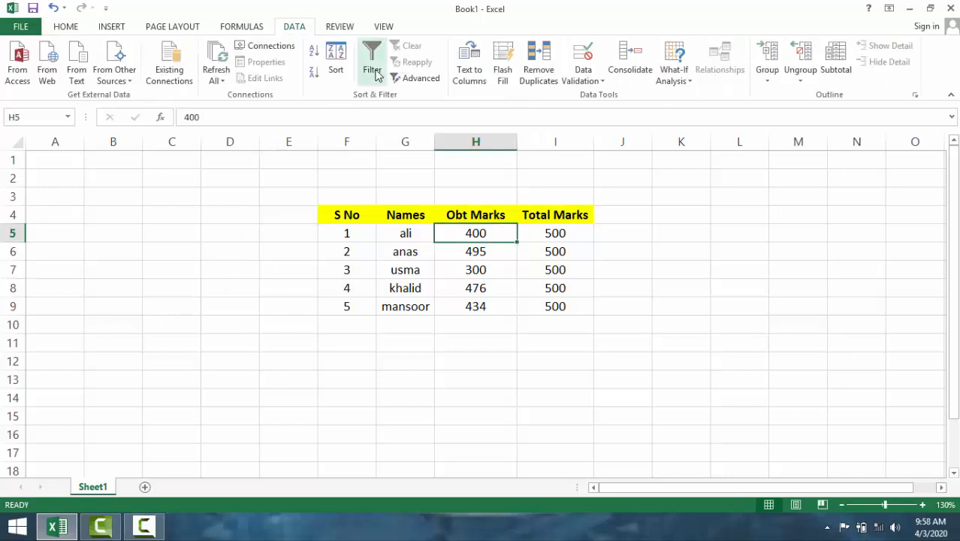
{"action": "left_click", "coordinate": [335, 64]}
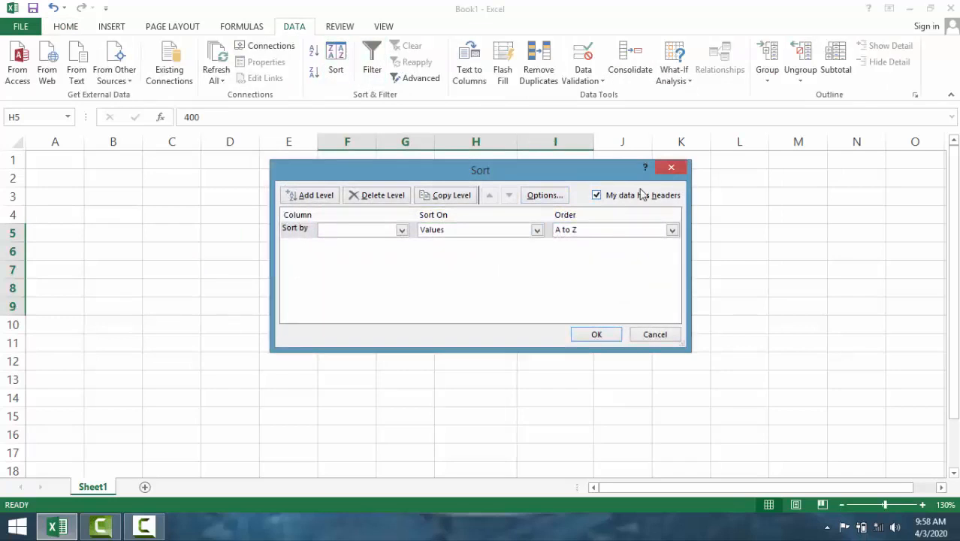
{"action": "left_click", "coordinate": [671, 167]}
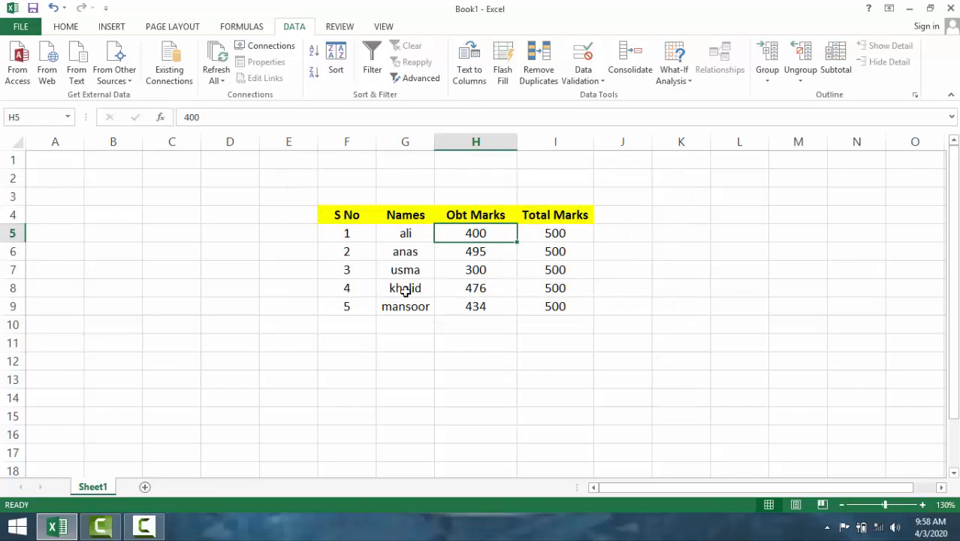
{"action": "left_click", "coordinate": [422, 306]}
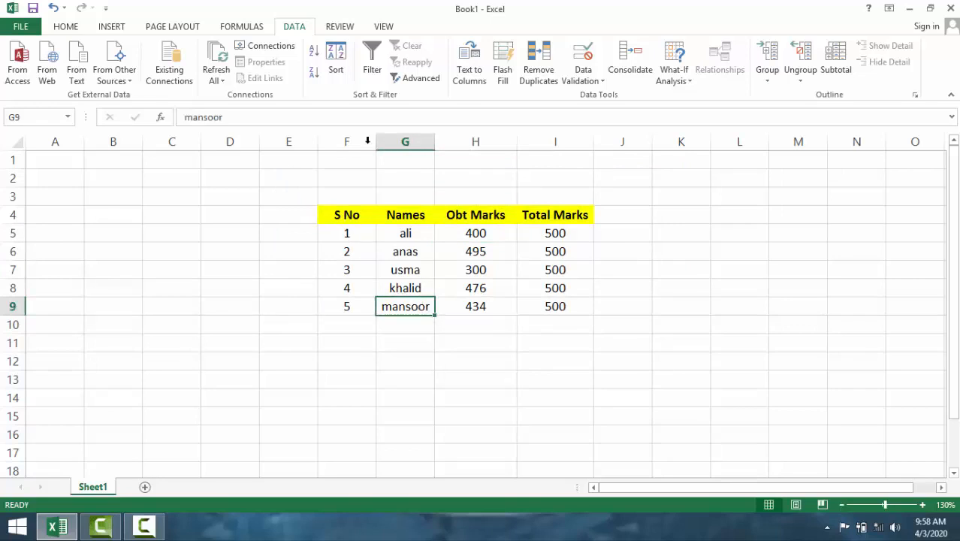
{"action": "left_click", "coordinate": [334, 235]}
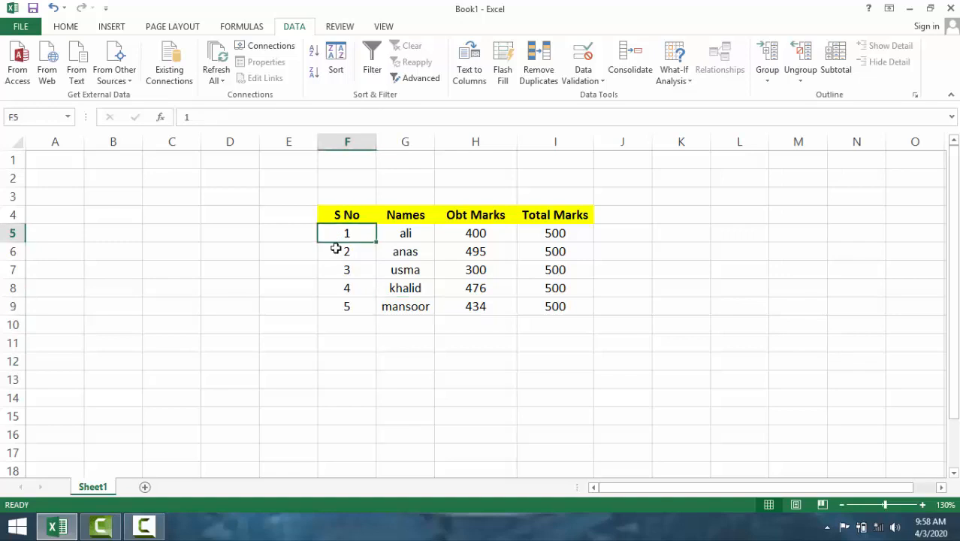
{"action": "left_click_drag", "start_coordinate": [335, 248], "coordinate": [338, 264]}
{"action": "left_click", "coordinate": [383, 236]}
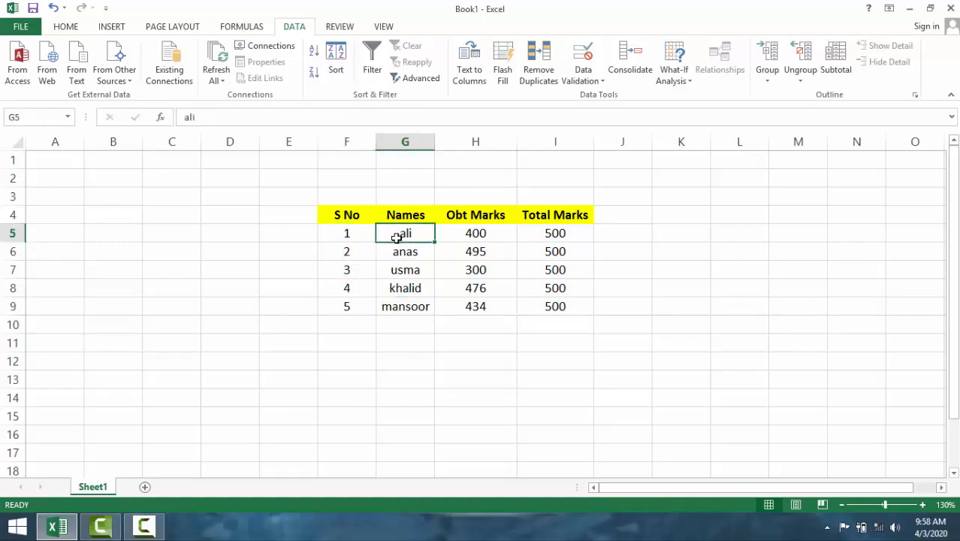
{"action": "left_click_drag", "start_coordinate": [395, 233], "coordinate": [394, 304]}
{"action": "left_click", "coordinate": [403, 268]}
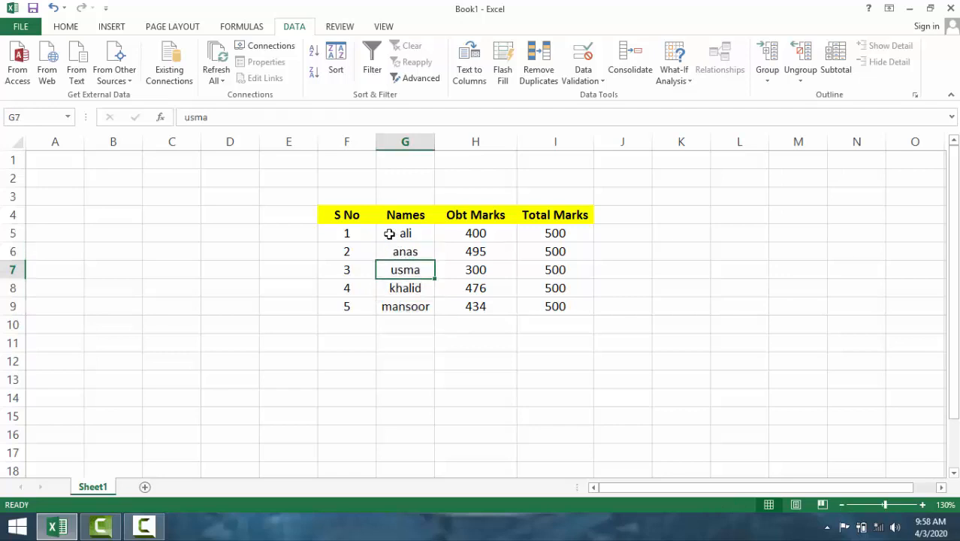
- Start a custom sort on the names in G5:G9, expanding the selection to include the adjacent columns
{"action": "left_click", "coordinate": [386, 237]}
{"action": "left_click_drag", "start_coordinate": [389, 258], "coordinate": [391, 304]}
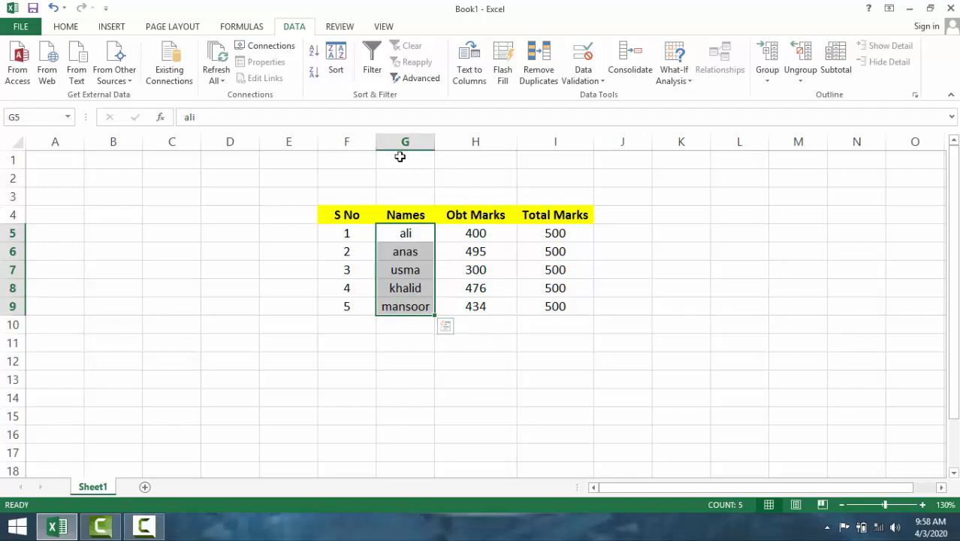
{"action": "left_click", "coordinate": [336, 62]}
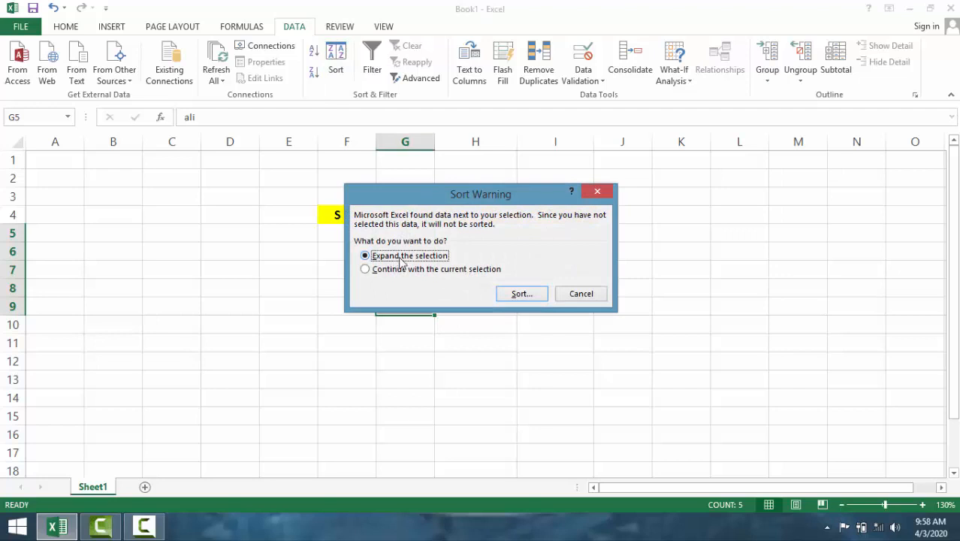
{"action": "left_click", "coordinate": [530, 295]}
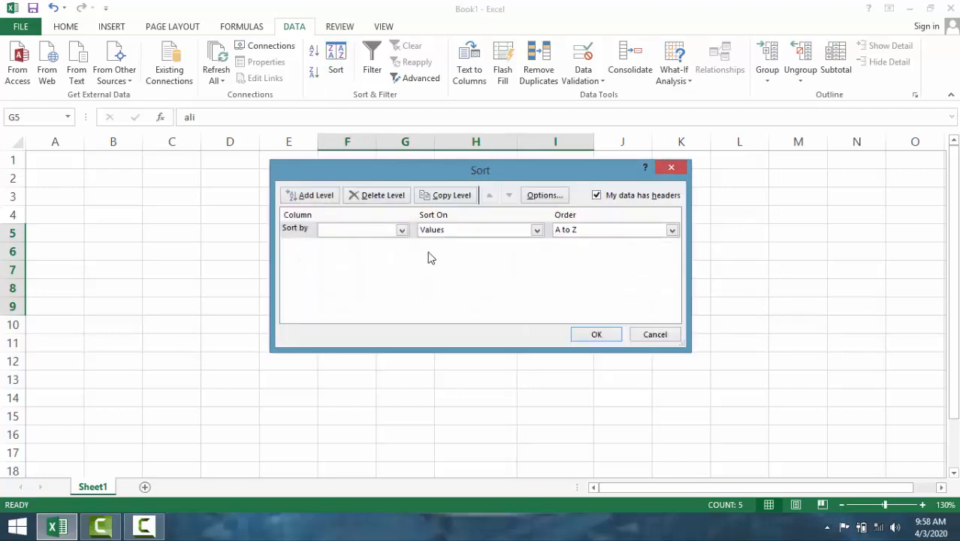
{"action": "left_click_drag", "start_coordinate": [537, 179], "coordinate": [815, 263]}
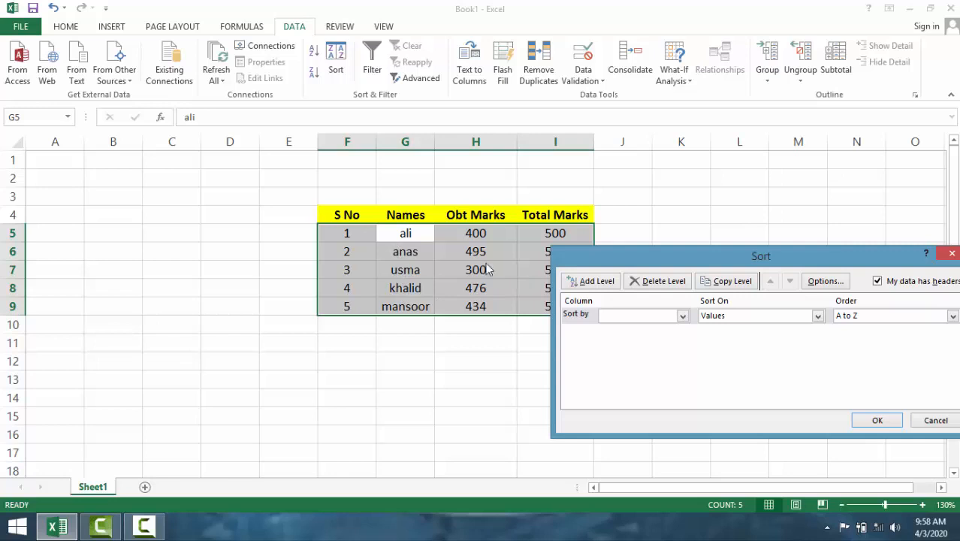
{"action": "left_click_drag", "start_coordinate": [644, 259], "coordinate": [475, 180]}
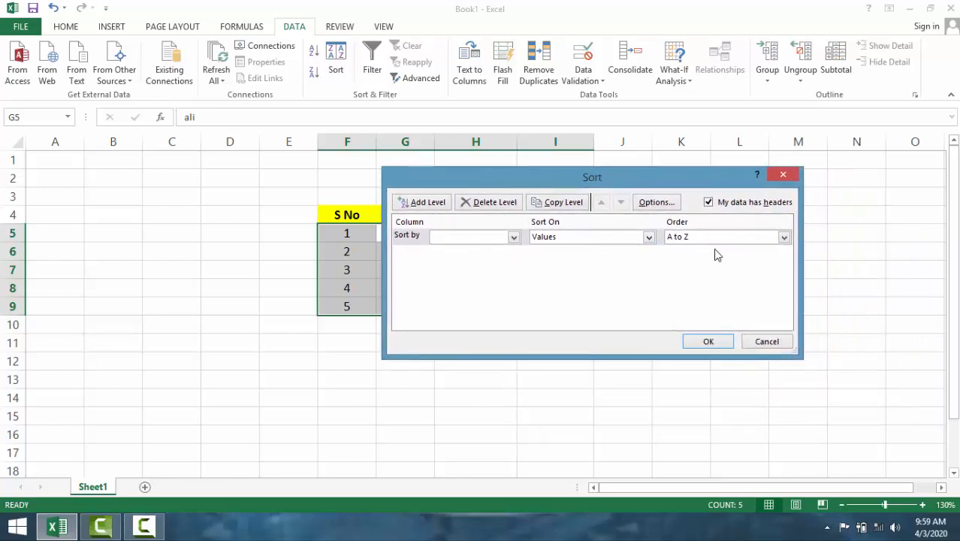
- Try to sort the expanded table data in A to Z order without specifying a sort column
{"action": "left_click", "coordinate": [732, 238]}
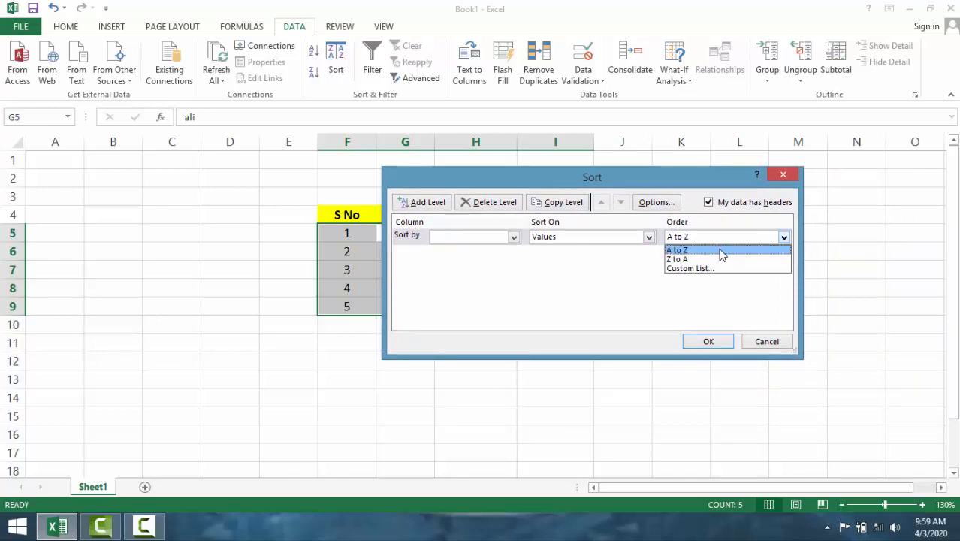
{"action": "left_click", "coordinate": [721, 248]}
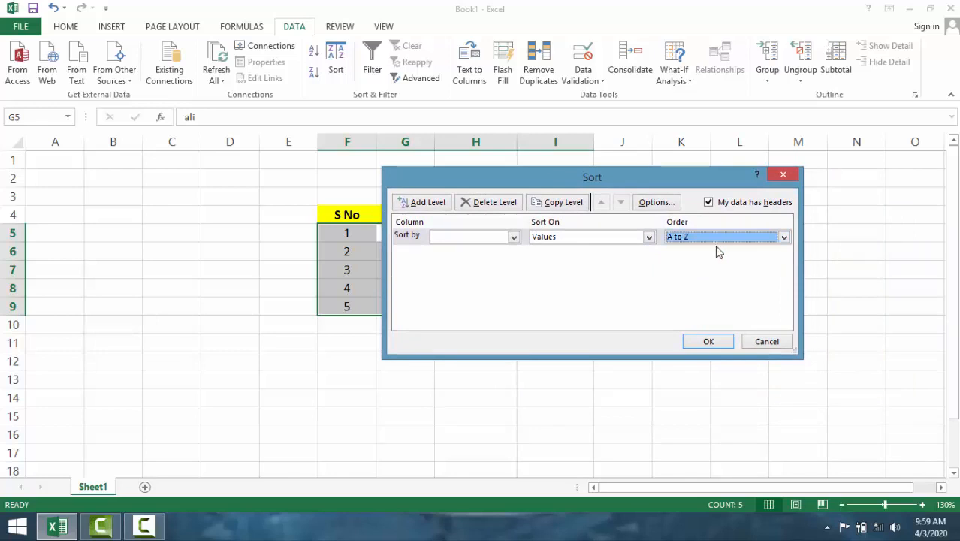
{"action": "left_click", "coordinate": [706, 342]}
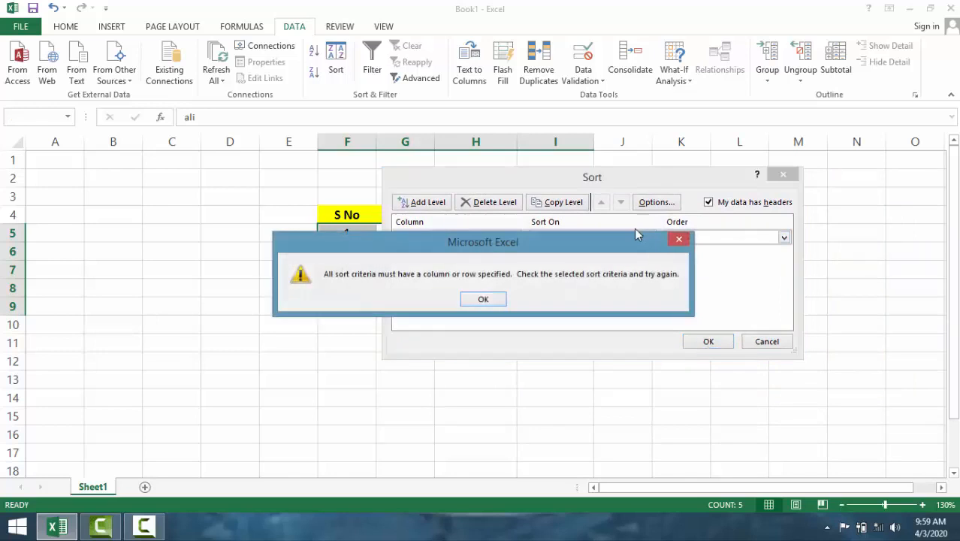
{"action": "left_click", "coordinate": [483, 299]}
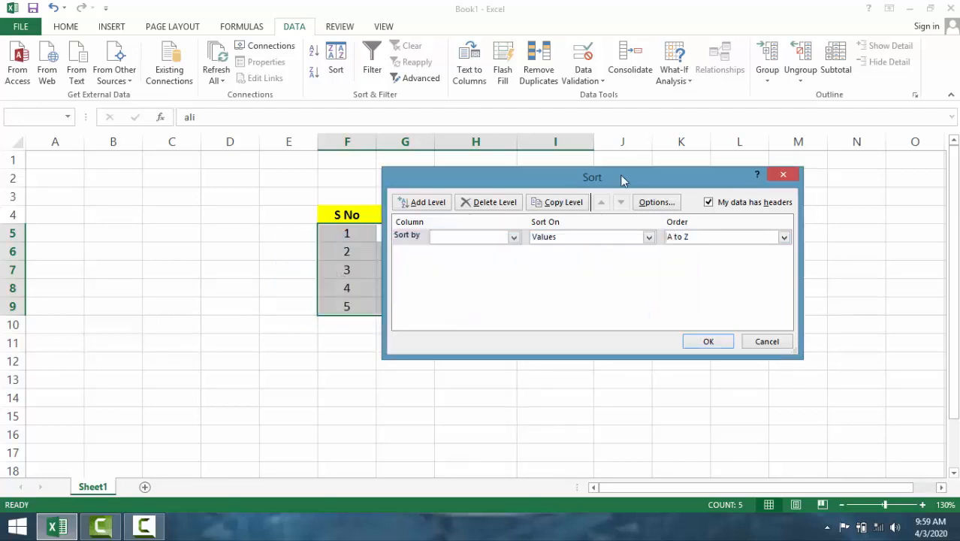
- Set the sort order to Z to A and try to apply it without specifying a sort column
{"action": "left_click_drag", "start_coordinate": [683, 183], "coordinate": [783, 205]}
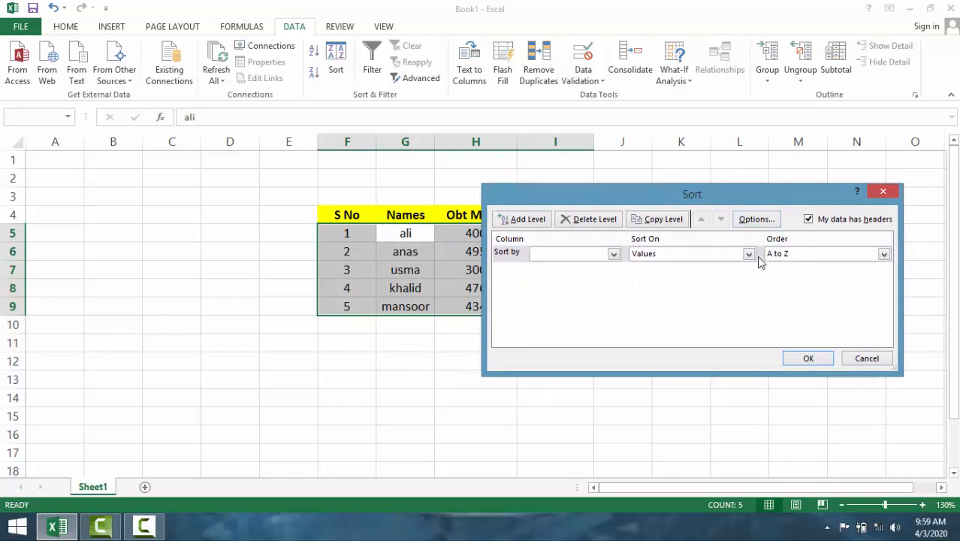
{"action": "left_click", "coordinate": [797, 255]}
{"action": "left_click", "coordinate": [785, 277]}
{"action": "left_click", "coordinate": [806, 359]}
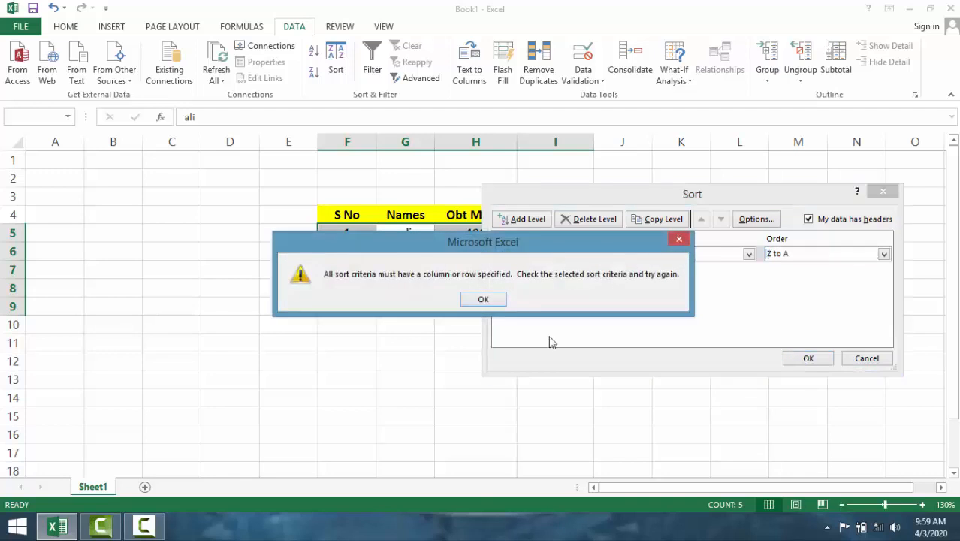
{"action": "left_click", "coordinate": [482, 299]}
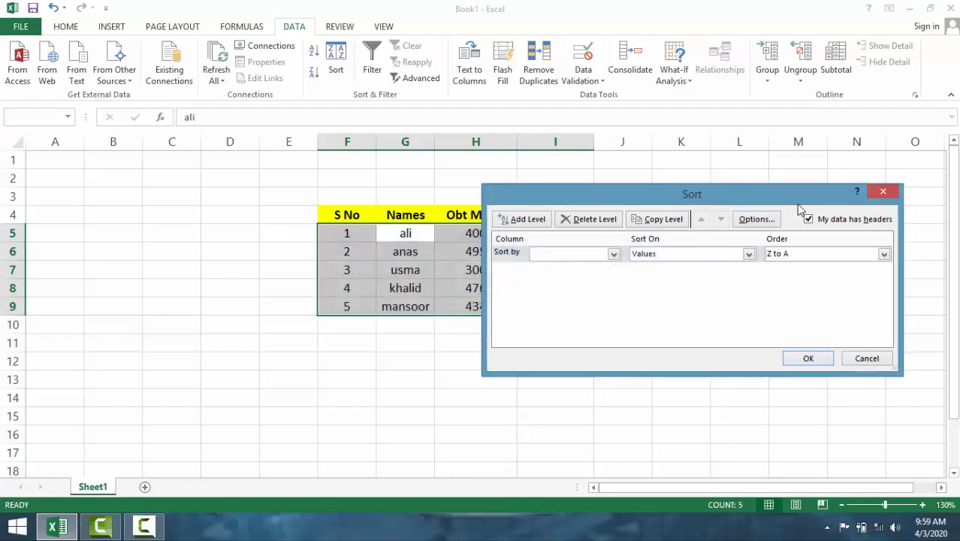
- Sort the marks table by the Names column in A to Z order, expanding the selection from G5:G9 to the adjacent columns
{"action": "left_click", "coordinate": [883, 194]}
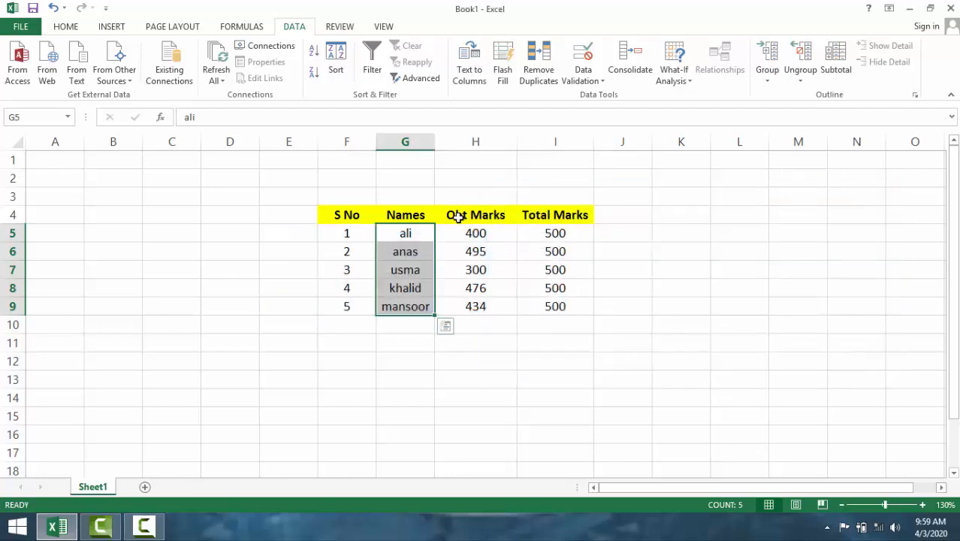
{"action": "left_click", "coordinate": [404, 250]}
{"action": "left_click", "coordinate": [422, 235]}
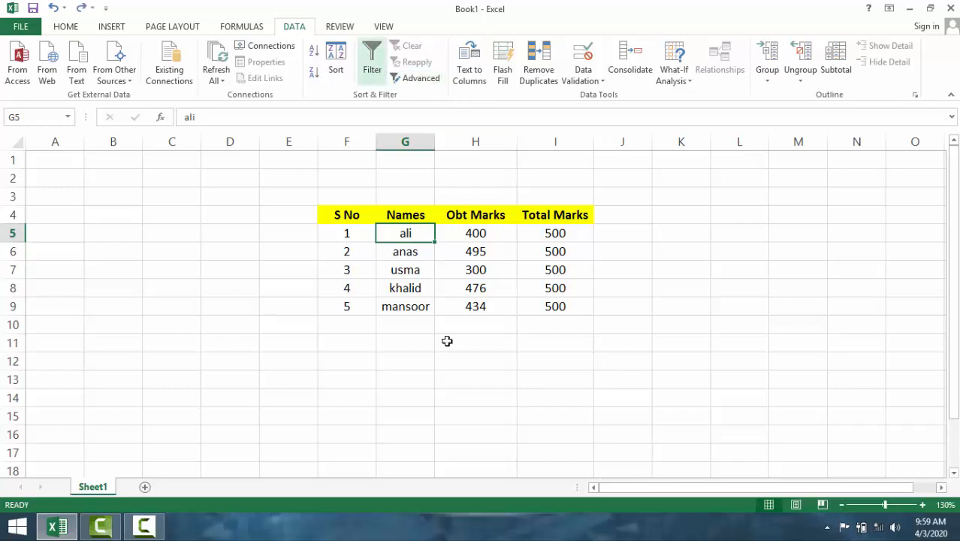
{"action": "left_click_drag", "start_coordinate": [396, 234], "coordinate": [405, 300]}
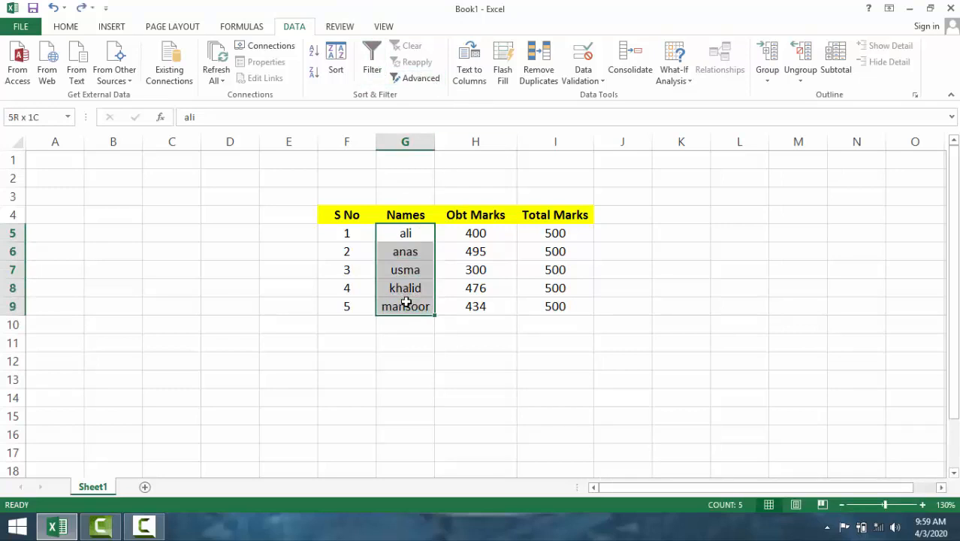
{"action": "left_click", "coordinate": [336, 72]}
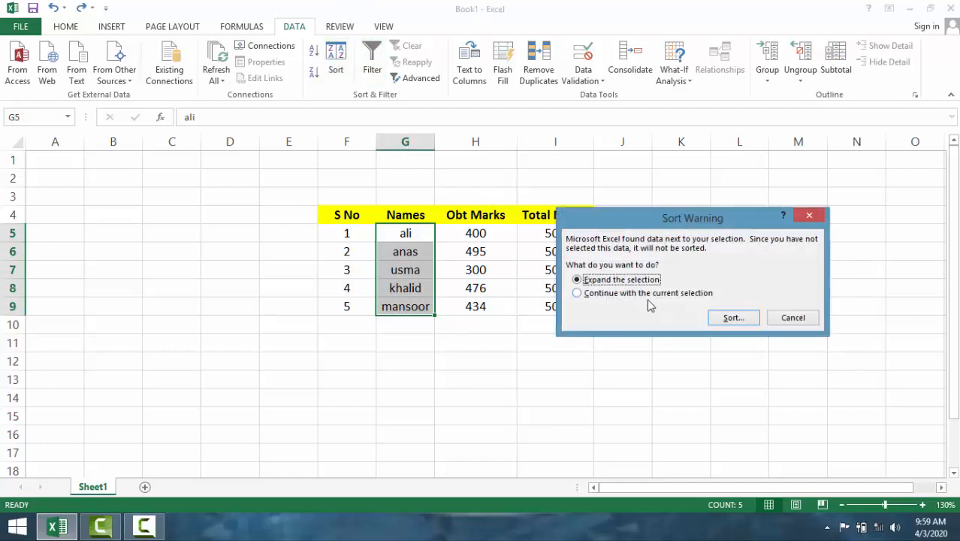
{"action": "left_click", "coordinate": [733, 318]}
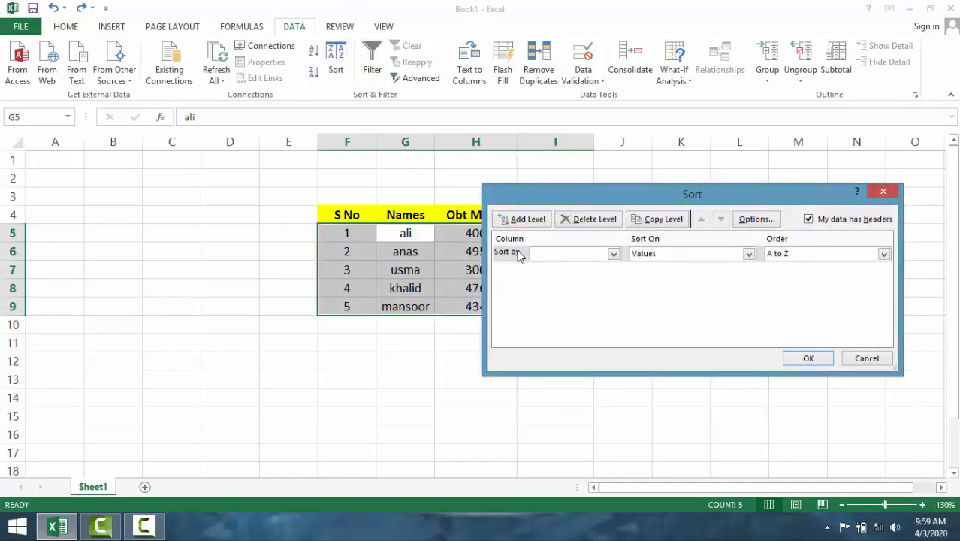
{"action": "left_click", "coordinate": [565, 256]}
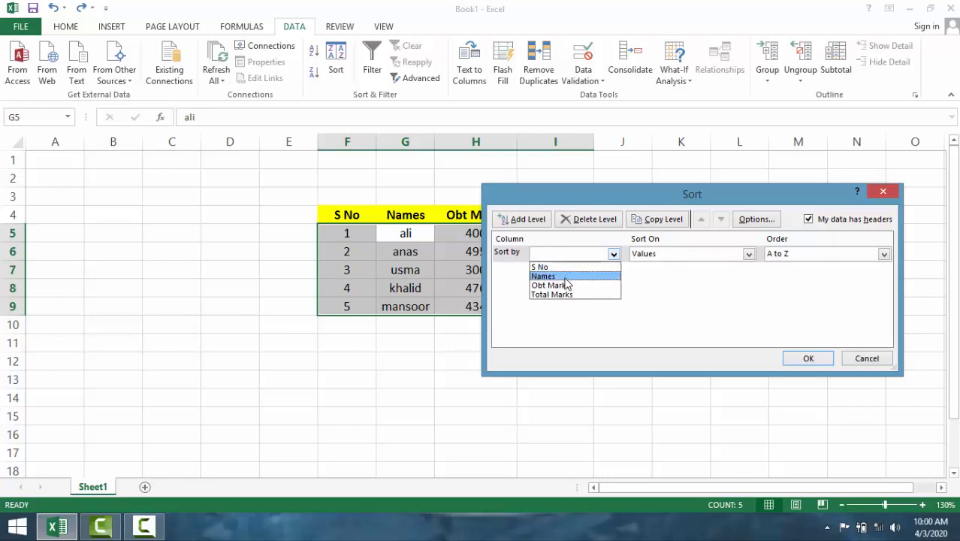
{"action": "left_click", "coordinate": [565, 278]}
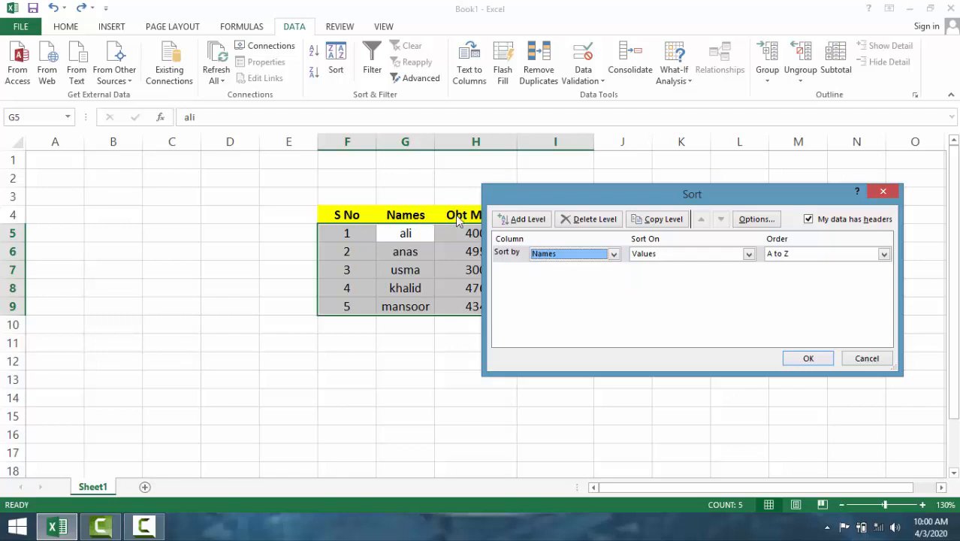
{"action": "left_click", "coordinate": [817, 360]}
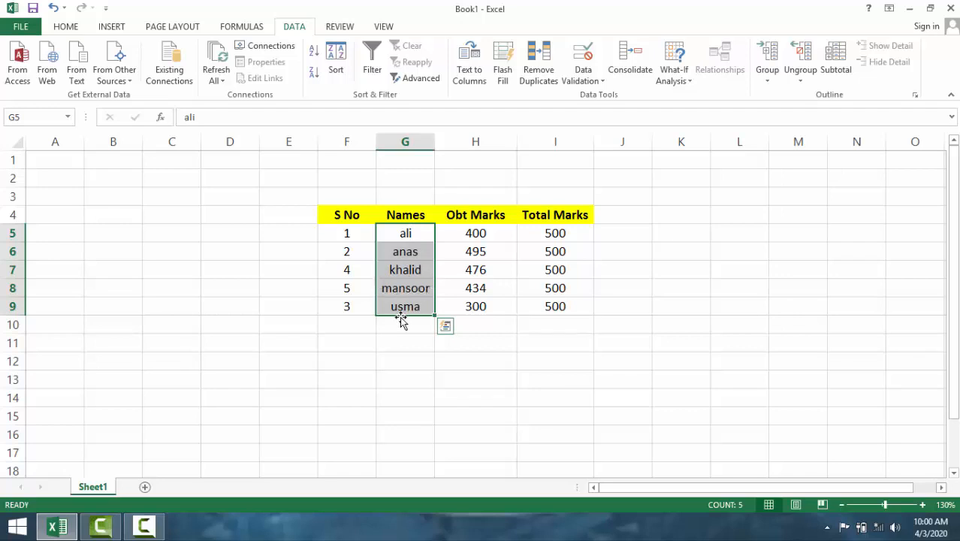
{"action": "left_click", "coordinate": [493, 323]}
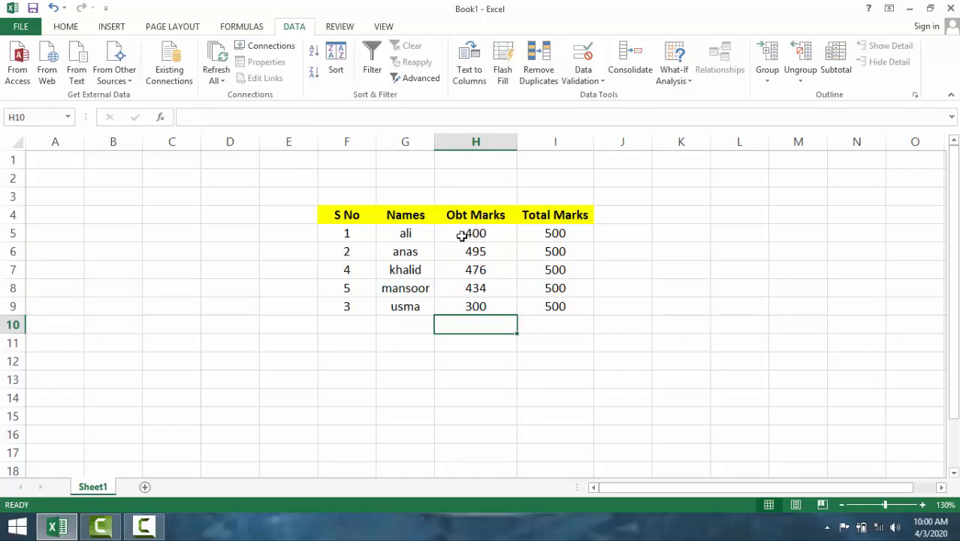
- Sort the expanded table by the Names column on values in Z to A order
{"action": "left_click_drag", "start_coordinate": [396, 229], "coordinate": [395, 308]}
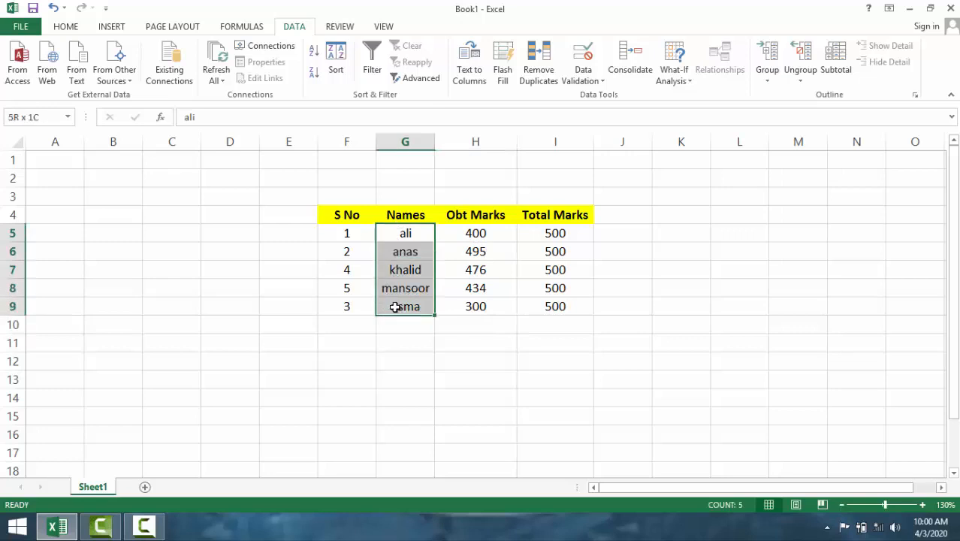
{"action": "left_click", "coordinate": [336, 61]}
{"action": "left_click", "coordinate": [740, 320]}
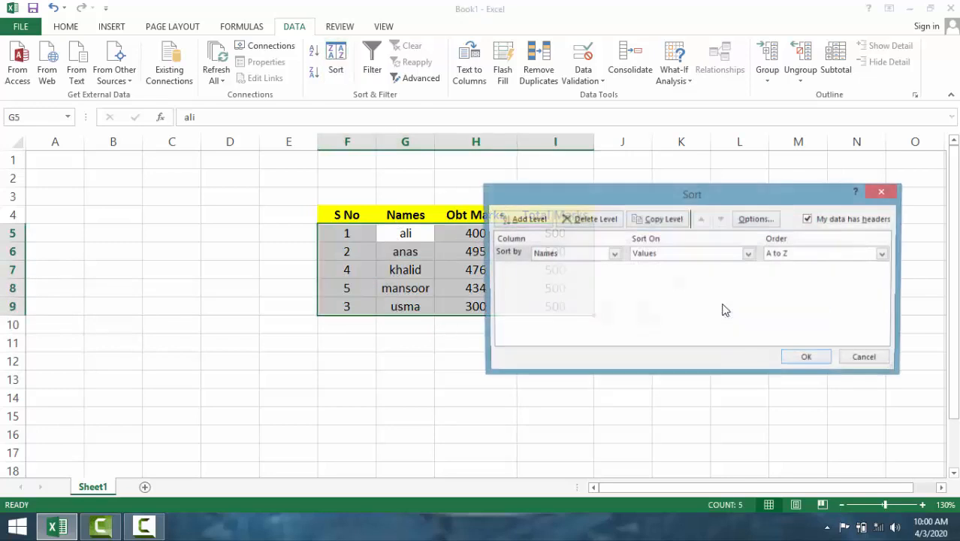
{"action": "left_click", "coordinate": [615, 254]}
{"action": "left_click", "coordinate": [615, 255]}
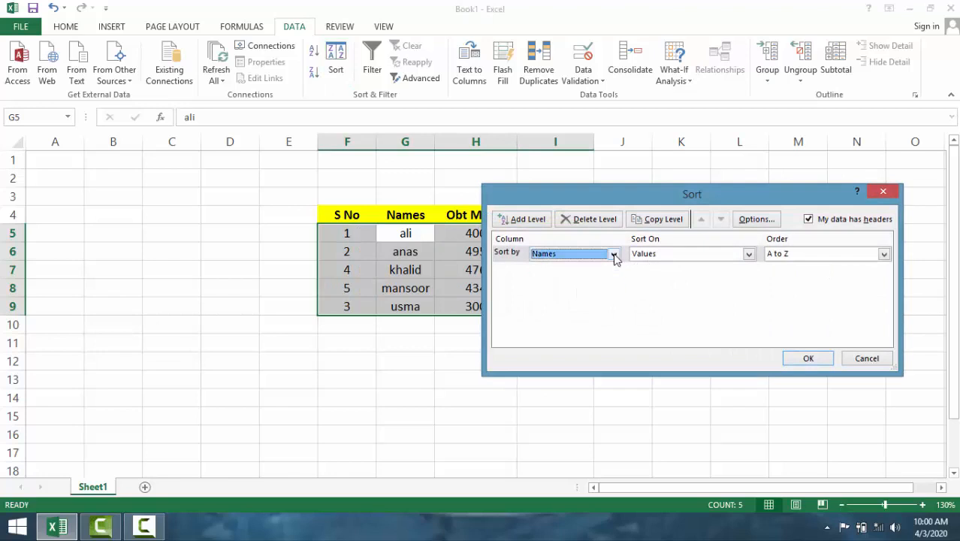
{"action": "left_click", "coordinate": [857, 257]}
{"action": "left_click", "coordinate": [817, 277]}
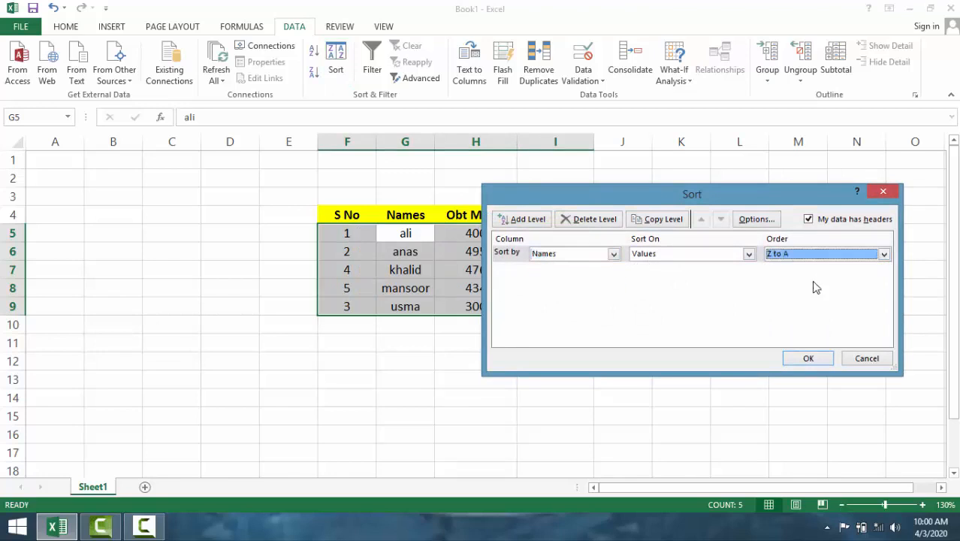
{"action": "left_click", "coordinate": [806, 359]}
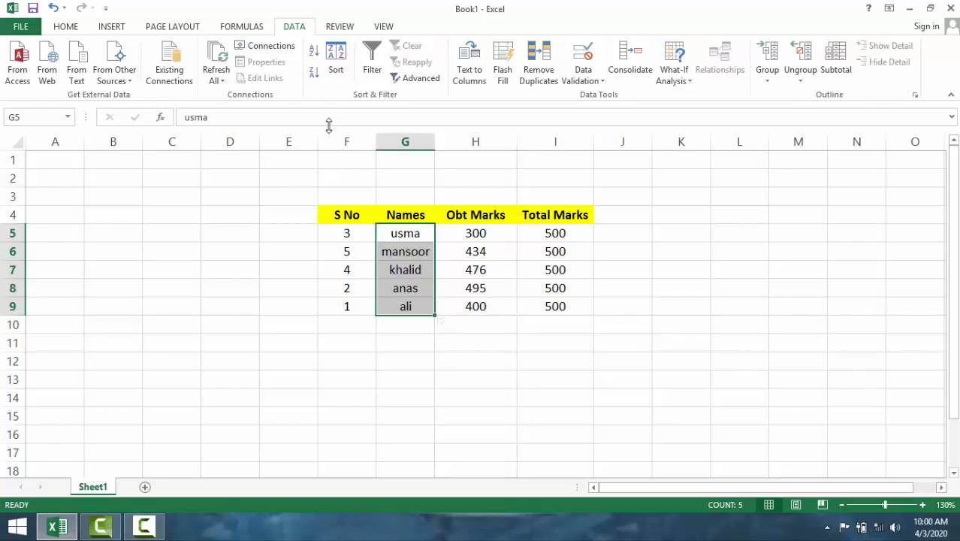
{"action": "left_click", "coordinate": [325, 72]}
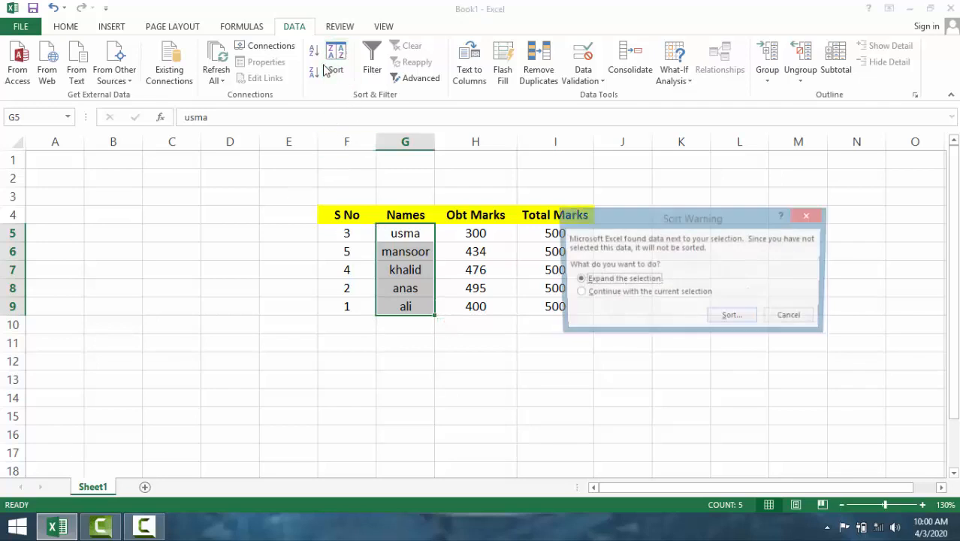
{"action": "left_click", "coordinate": [730, 319]}
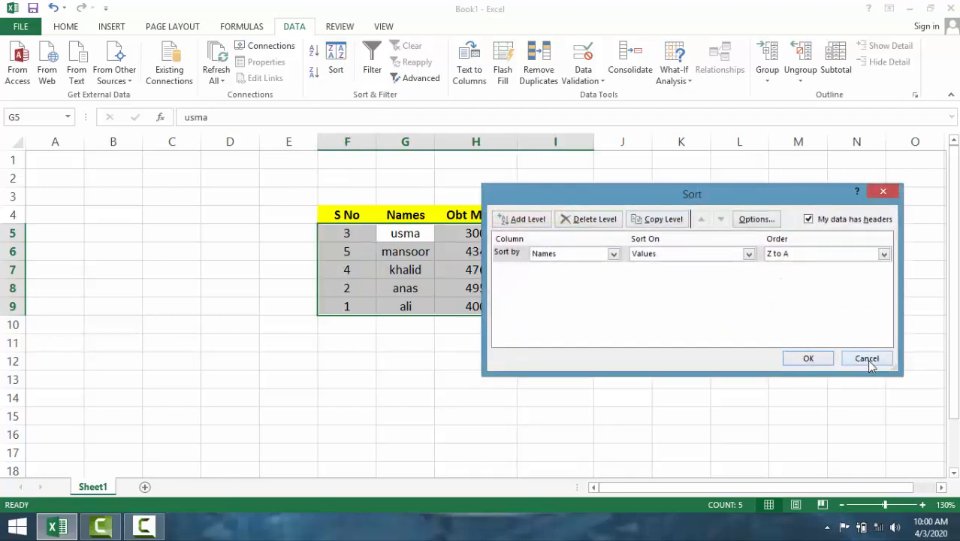
{"action": "left_click", "coordinate": [867, 359]}
{"action": "left_click", "coordinate": [560, 323]}
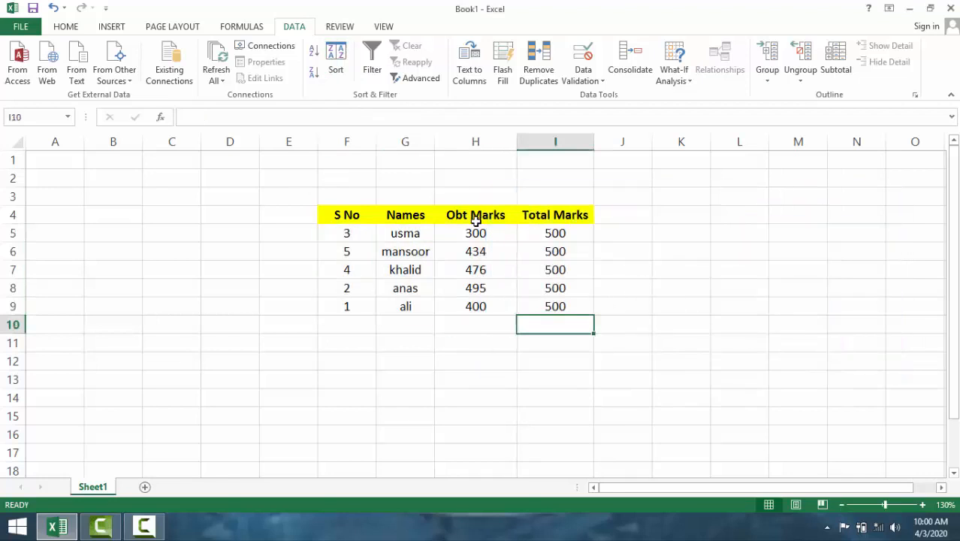
- Sort the table by Obt Marks from largest to smallest, expanding the selection from H5:H9 to the adjacent columns
{"action": "left_click_drag", "start_coordinate": [476, 233], "coordinate": [483, 299]}
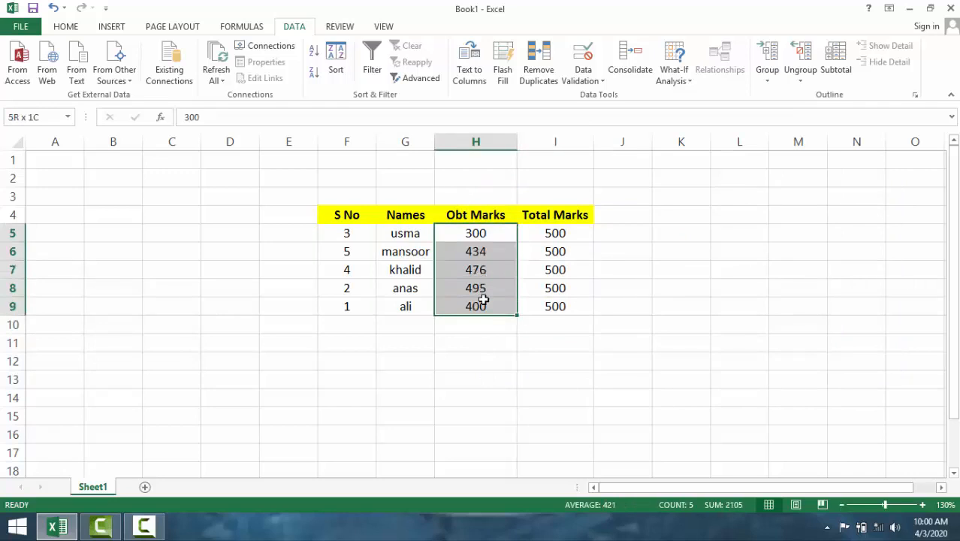
{"action": "left_click", "coordinate": [335, 69]}
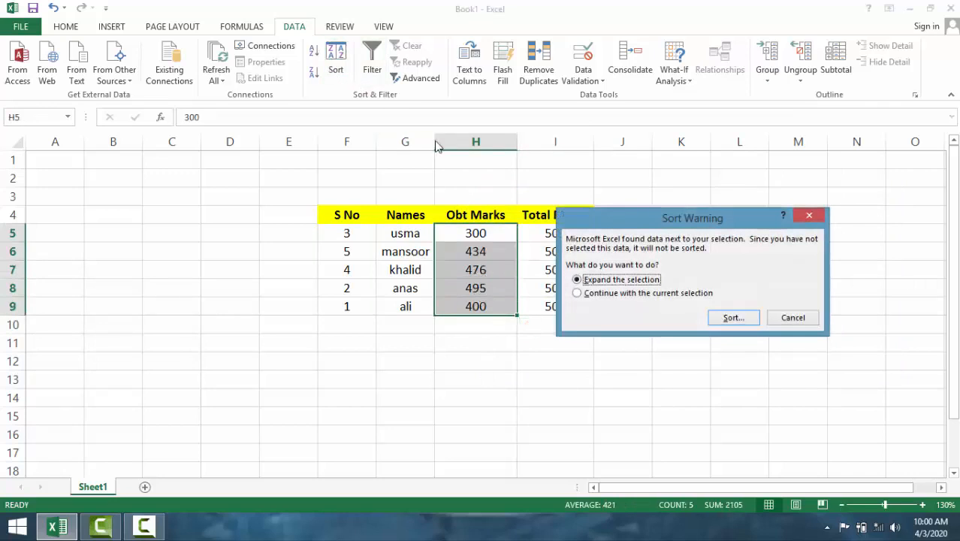
{"action": "left_click", "coordinate": [733, 317]}
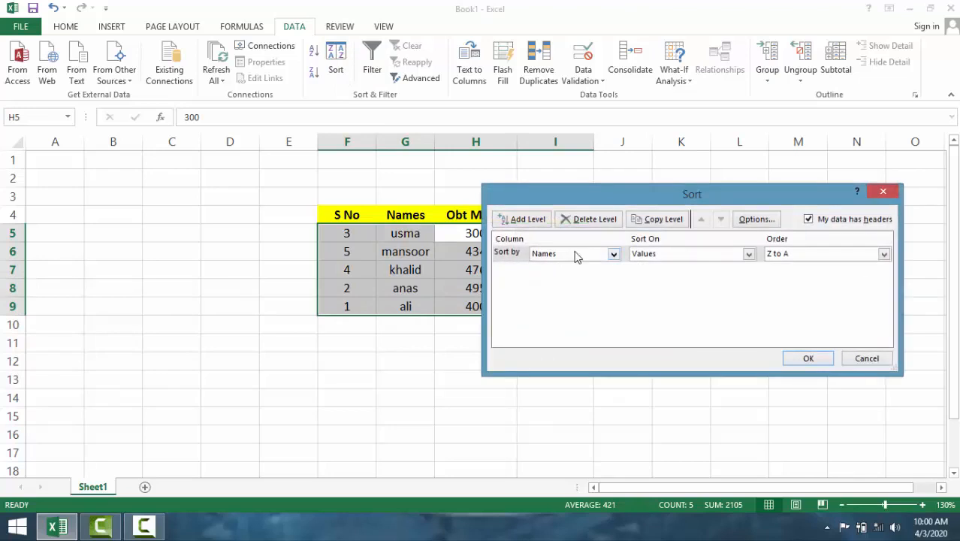
{"action": "left_click", "coordinate": [612, 254]}
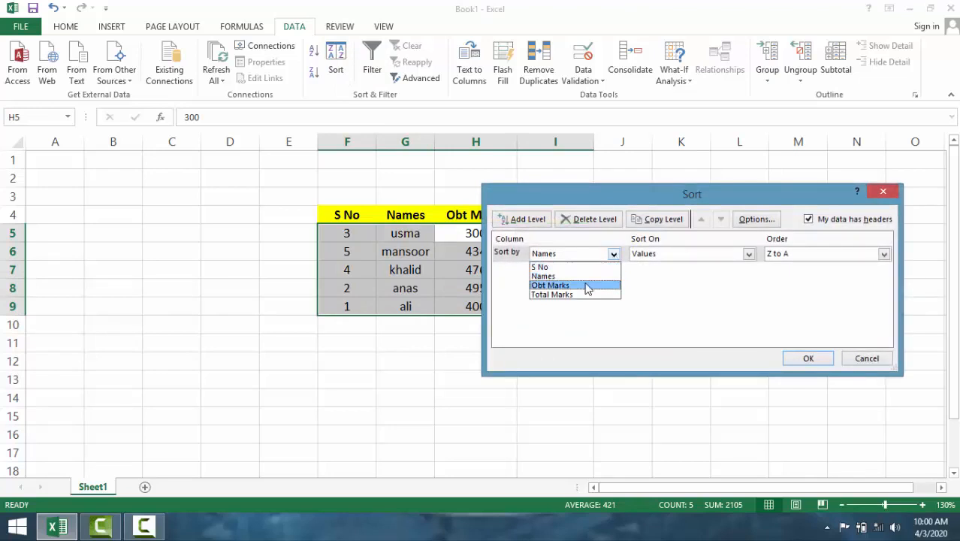
{"action": "left_click", "coordinate": [586, 285]}
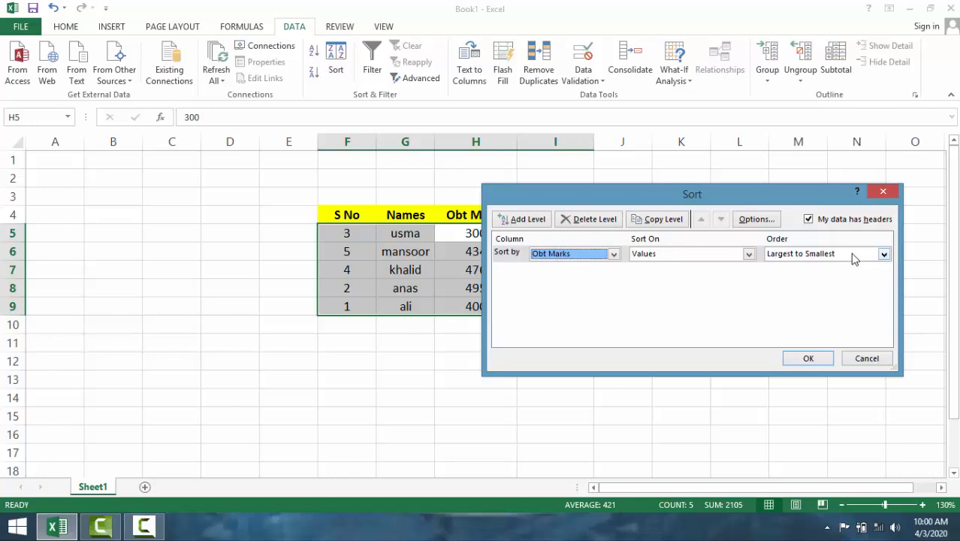
{"action": "left_click", "coordinate": [806, 358]}
{"action": "left_click", "coordinate": [487, 361]}
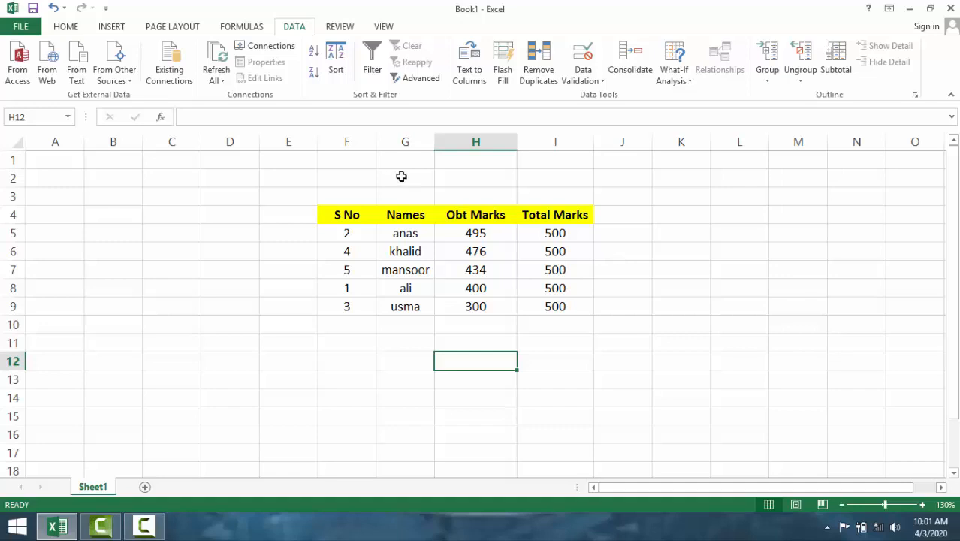
- Turn on filtering for the table's header row, starting from the S No header in F4
{"action": "left_click", "coordinate": [343, 217]}
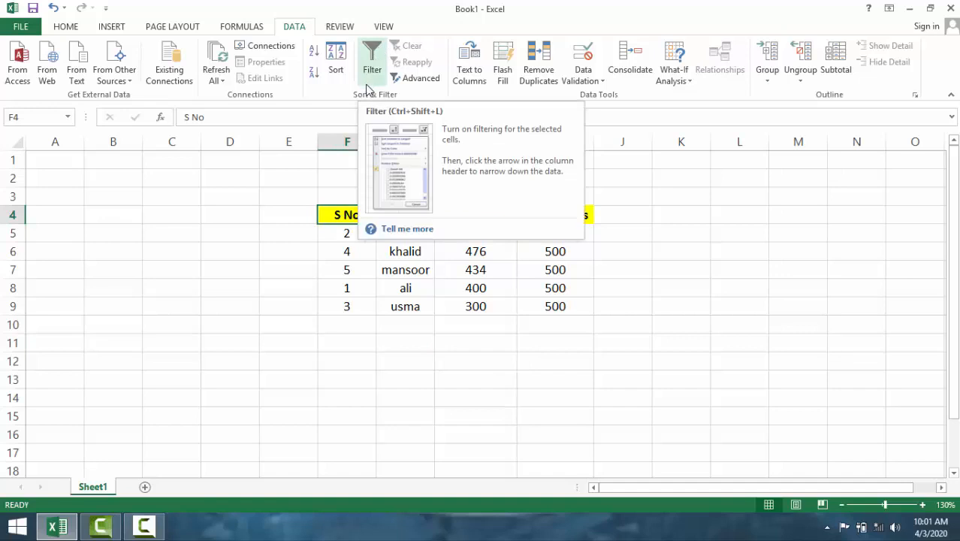
{"action": "left_click", "coordinate": [350, 200]}
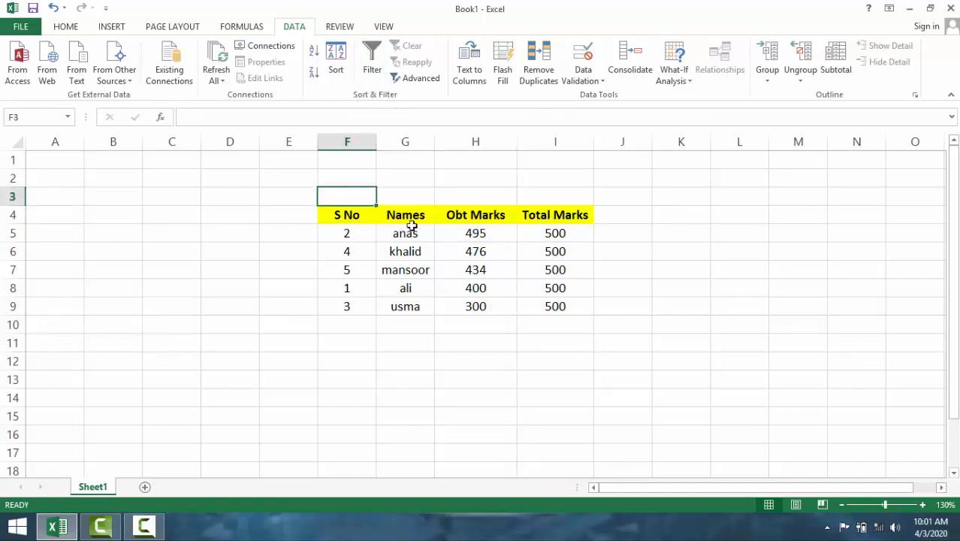
{"action": "left_click", "coordinate": [358, 216]}
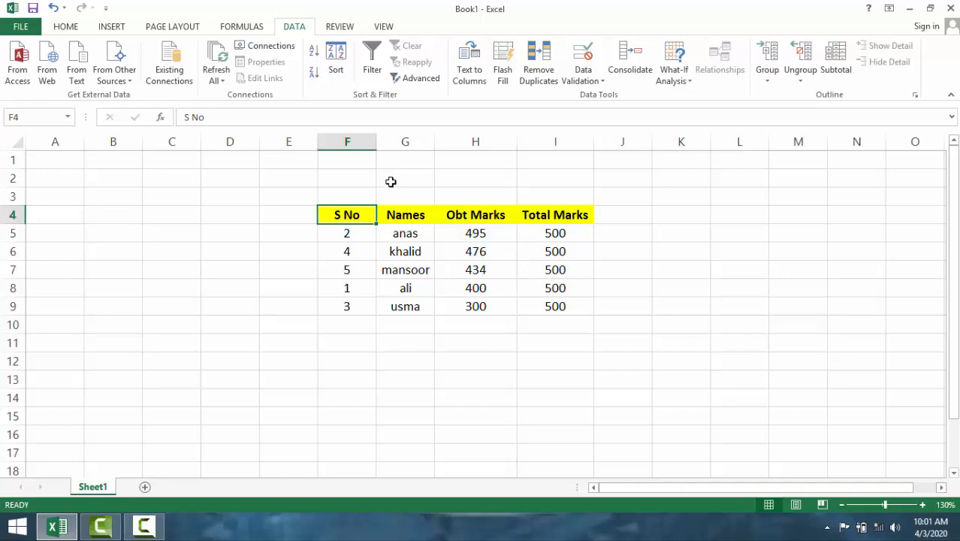
{"action": "left_click", "coordinate": [368, 63]}
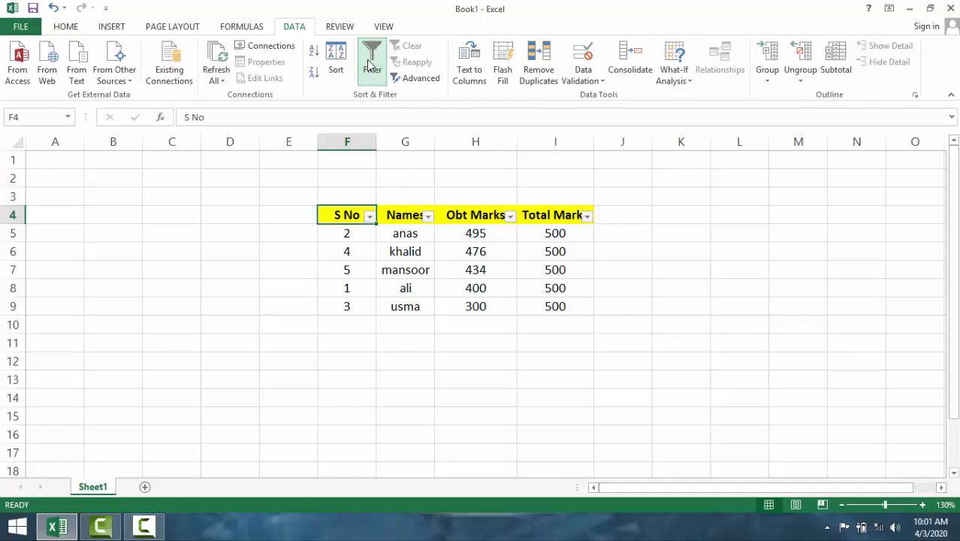
{"action": "left_click", "coordinate": [287, 217]}
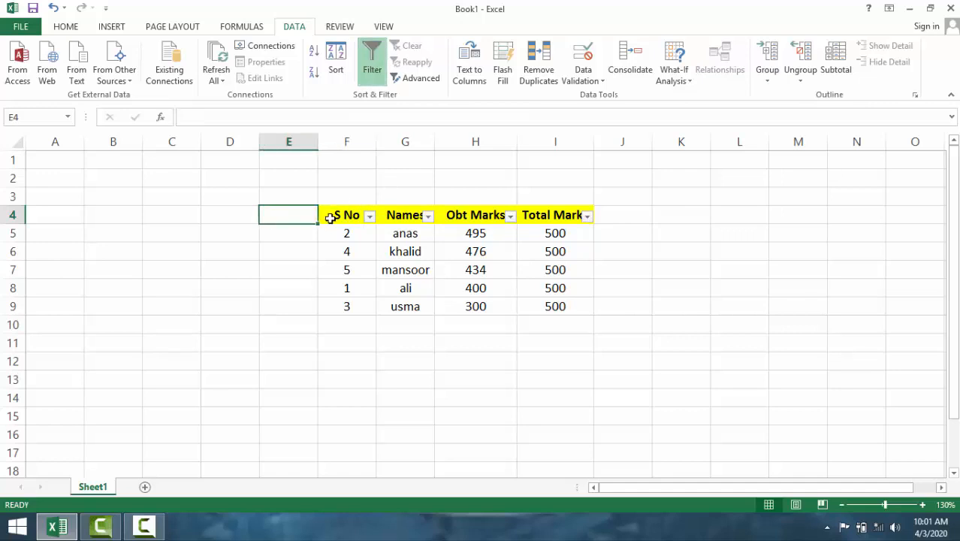
- Look through the filter options of the S No, Names and Obt Marks columns without applying any
{"action": "left_click", "coordinate": [369, 216]}
{"action": "left_click", "coordinate": [369, 197]}
{"action": "left_click", "coordinate": [428, 216]}
{"action": "left_click", "coordinate": [508, 224]}
{"action": "left_click", "coordinate": [370, 218]}
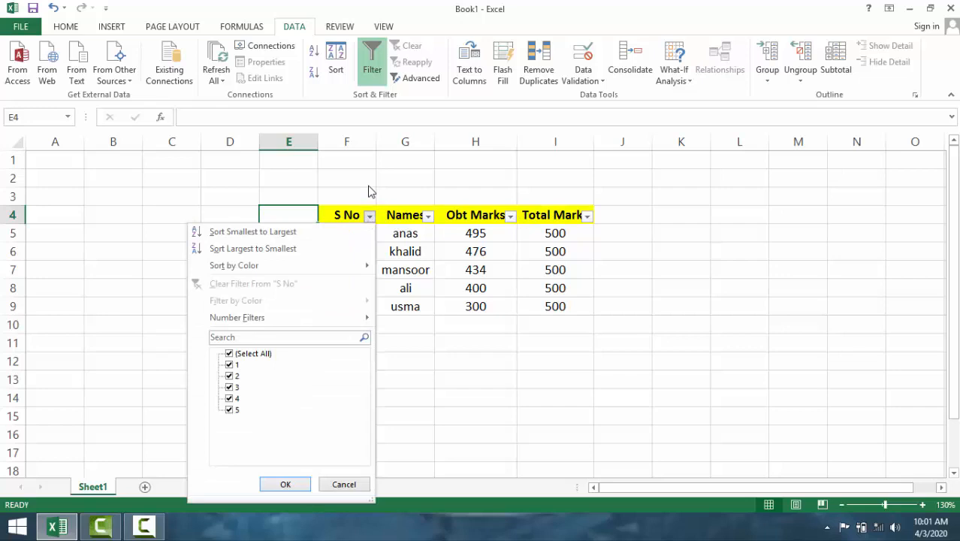
{"action": "left_click", "coordinate": [368, 192]}
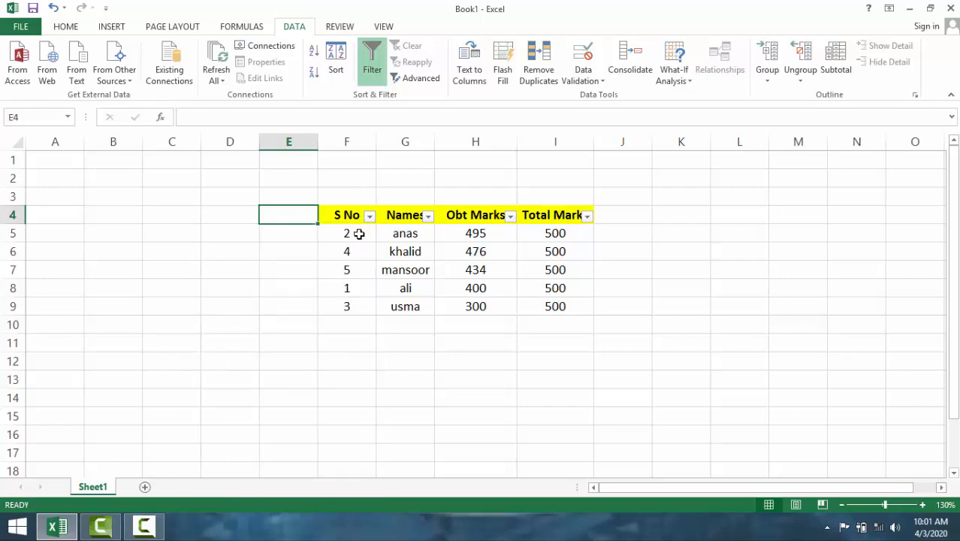
- Examine the Number Filters conditions offered for the S No column without applying one
{"action": "left_click_drag", "start_coordinate": [359, 234], "coordinate": [357, 302]}
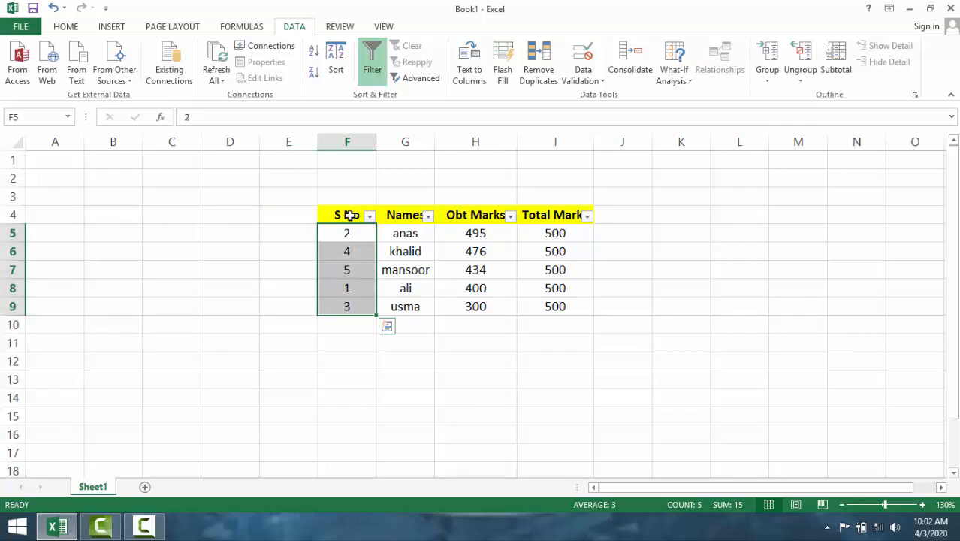
{"action": "left_click", "coordinate": [407, 235]}
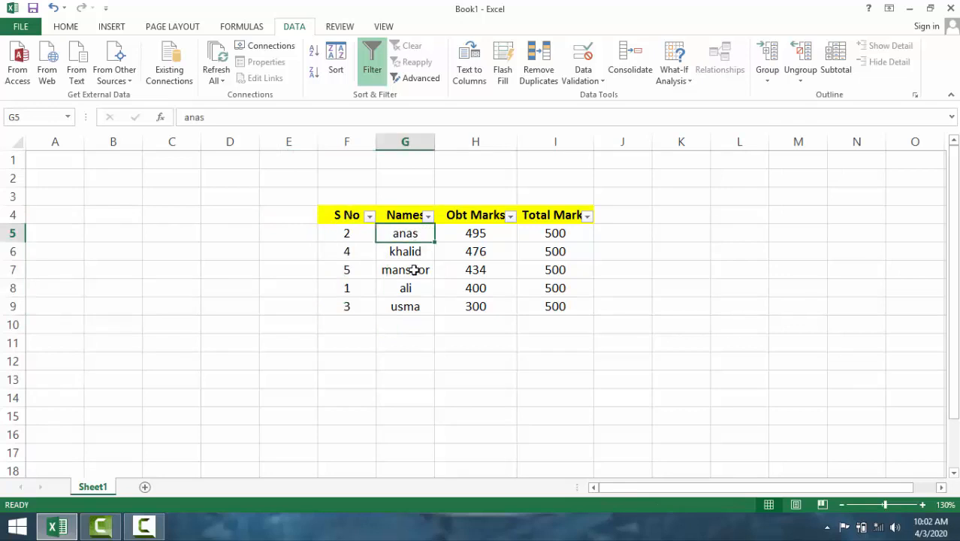
{"action": "left_click", "coordinate": [370, 217]}
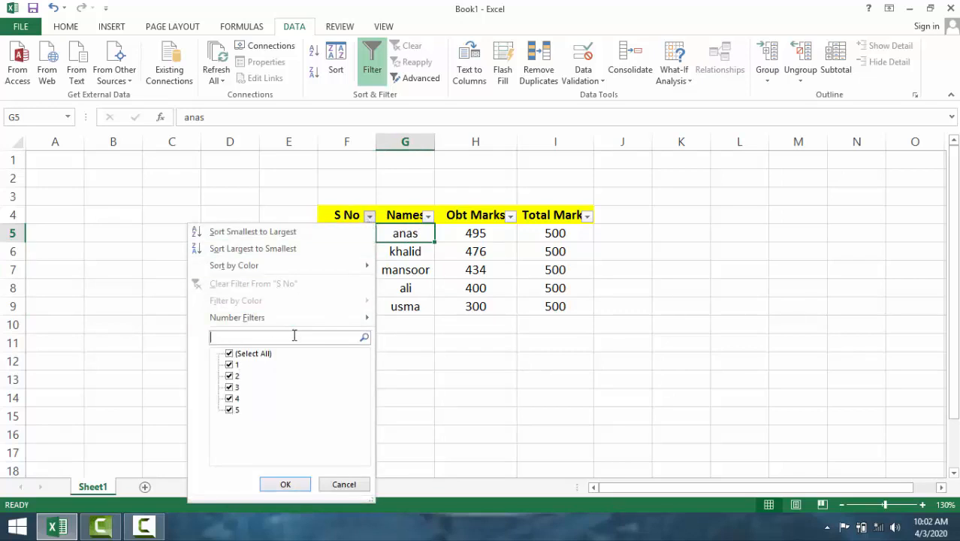
{"action": "mouse_move", "coordinate": [335, 319]}
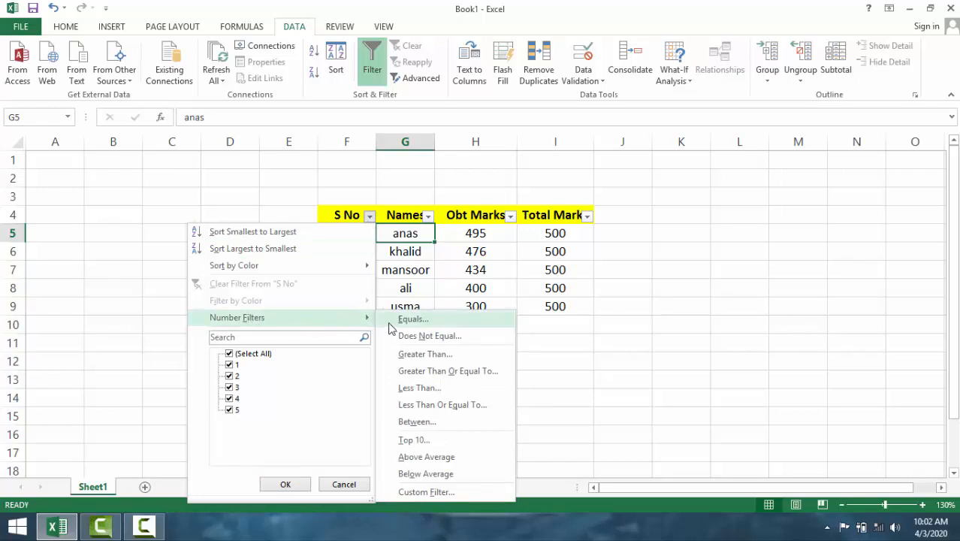
{"action": "left_click", "coordinate": [487, 254]}
- Filter the S No column to show only records equal to 4
{"action": "left_click", "coordinate": [357, 234]}
{"action": "left_click_drag", "start_coordinate": [357, 235], "coordinate": [353, 307]}
{"action": "left_click", "coordinate": [370, 217]}
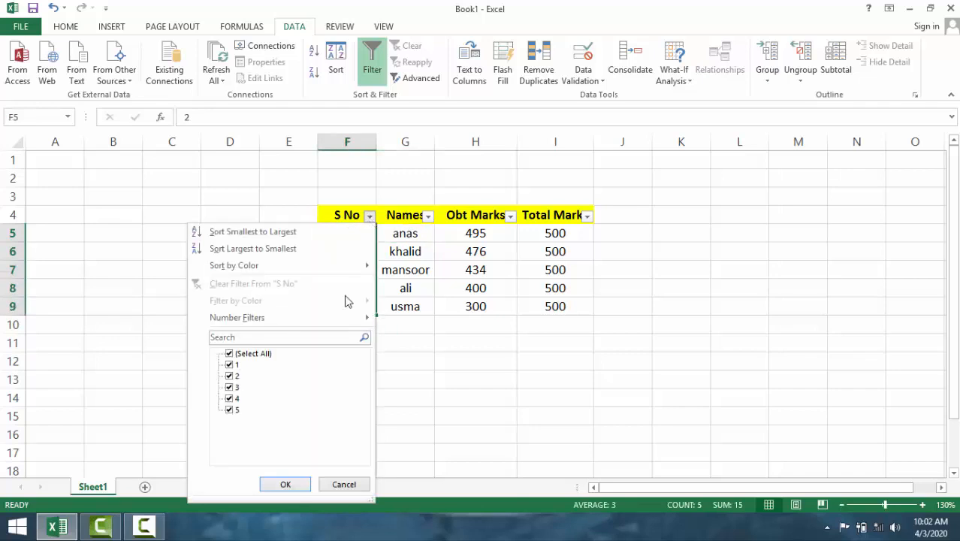
{"action": "mouse_move", "coordinate": [358, 315]}
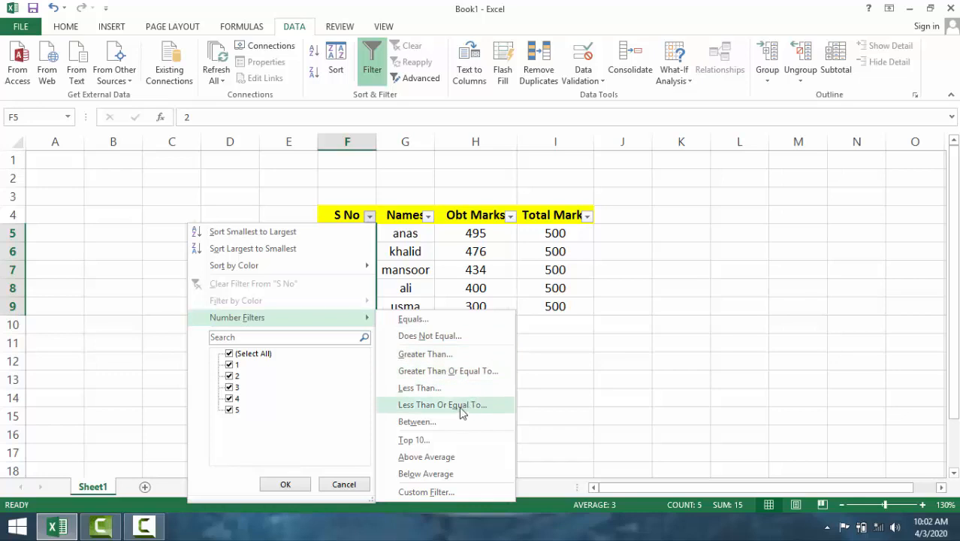
{"action": "left_click", "coordinate": [468, 320]}
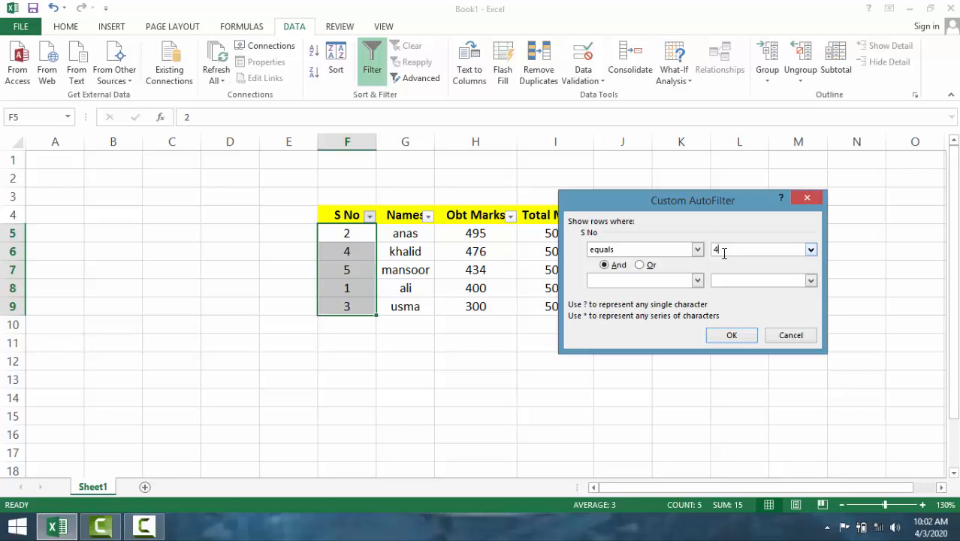
{"action": "left_click", "coordinate": [730, 337]}
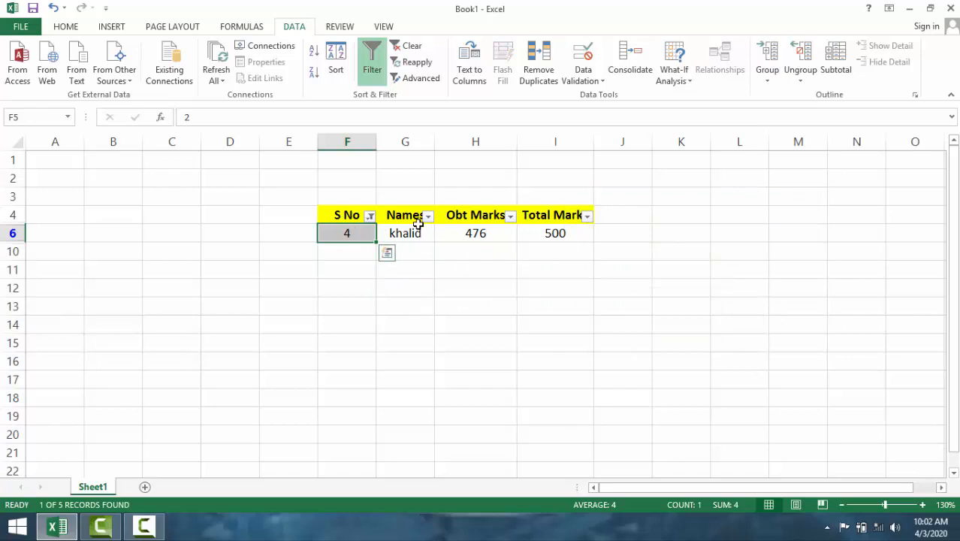
- Replace the S No filter with one for records equal to 5, and turn off filtering for the table
{"action": "left_click", "coordinate": [370, 216]}
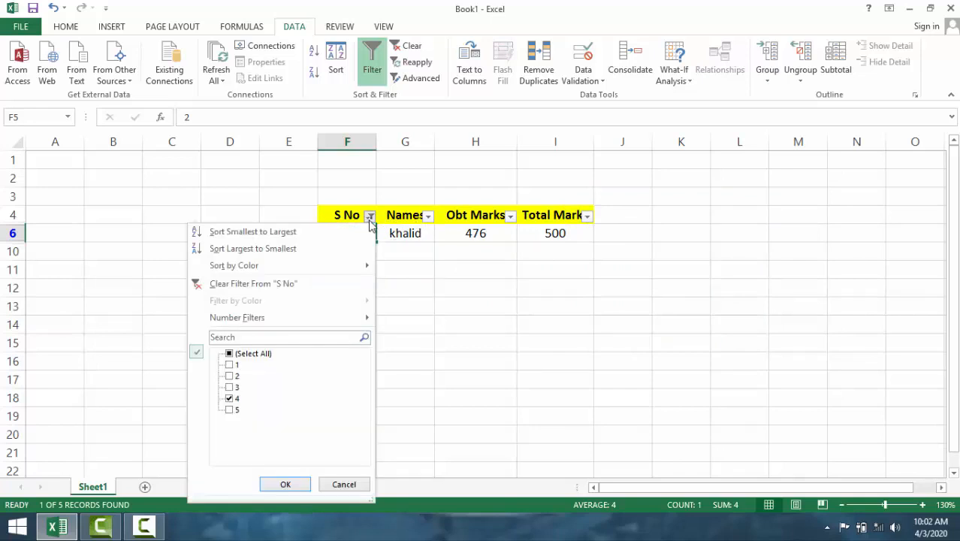
{"action": "mouse_move", "coordinate": [339, 322]}
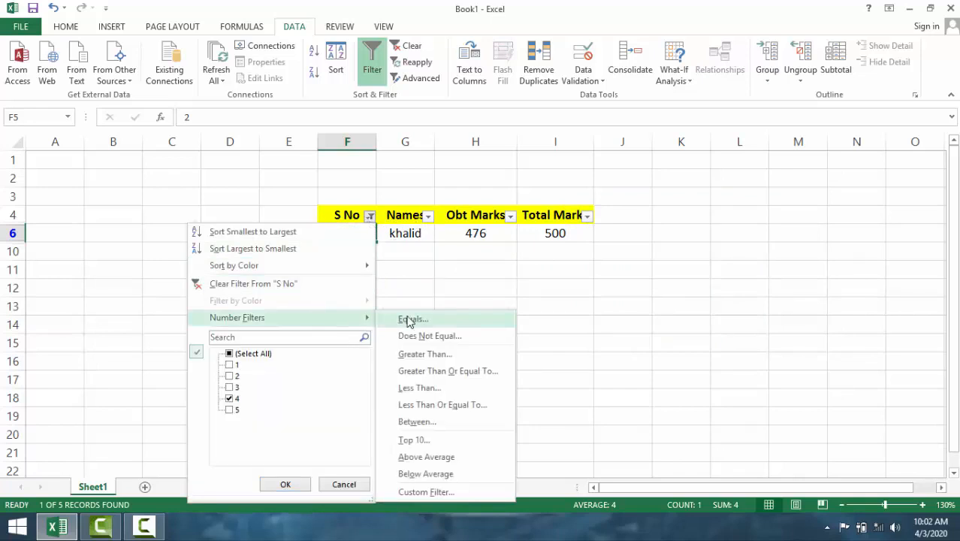
{"action": "left_click", "coordinate": [279, 283]}
{"action": "left_click", "coordinate": [370, 215]}
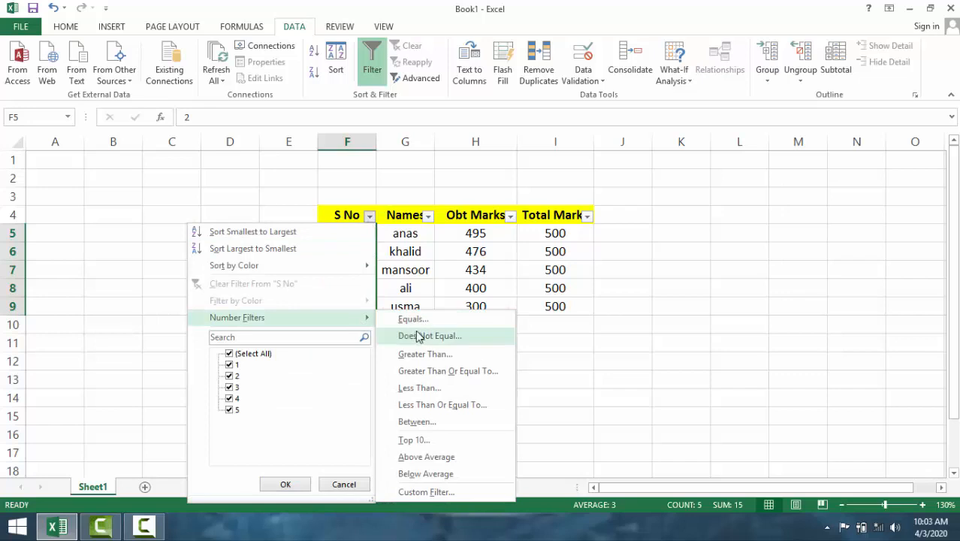
{"action": "left_click", "coordinate": [431, 322]}
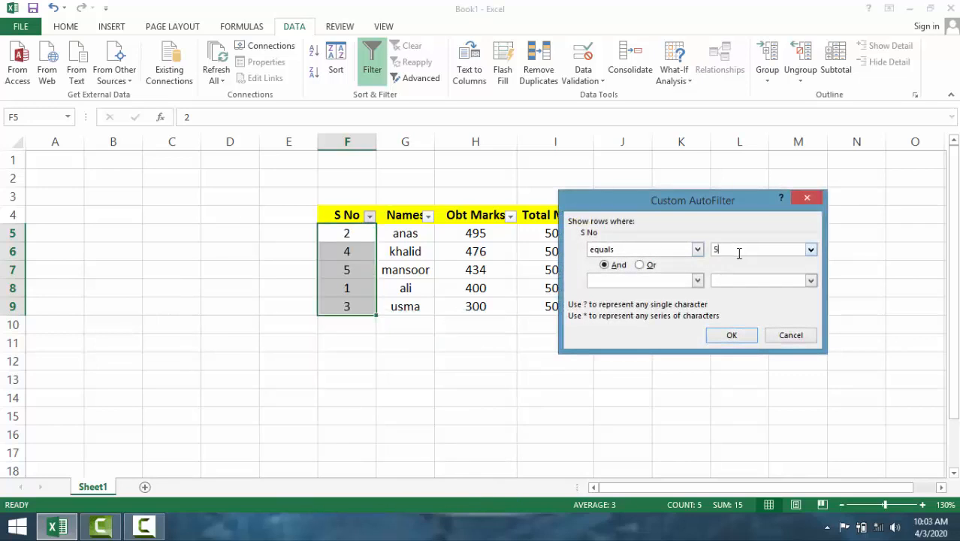
{"action": "left_click", "coordinate": [721, 336]}
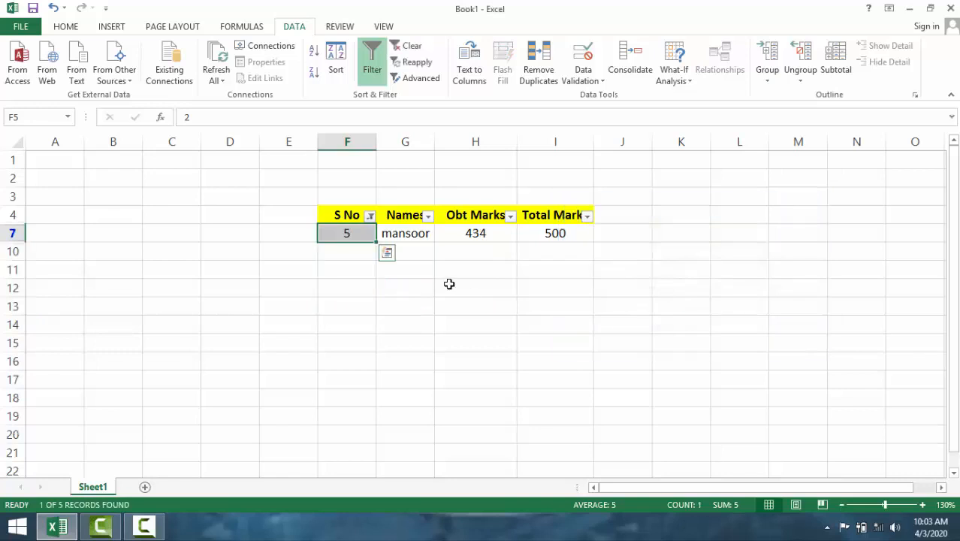
{"action": "left_click", "coordinate": [372, 58]}
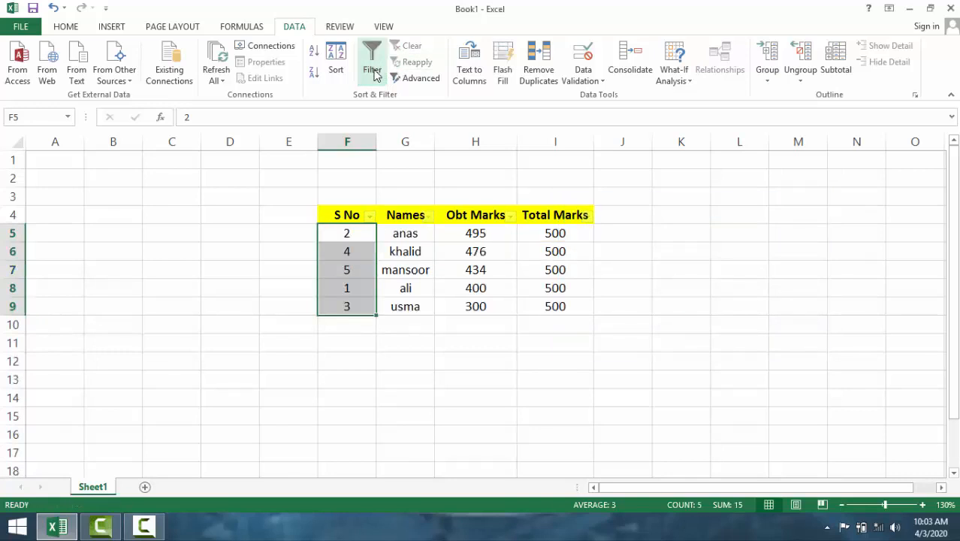
- Try filtering from the selected S No values F5:F9 with a greater than 3 condition, and undo the filter
{"action": "left_click", "coordinate": [372, 61]}
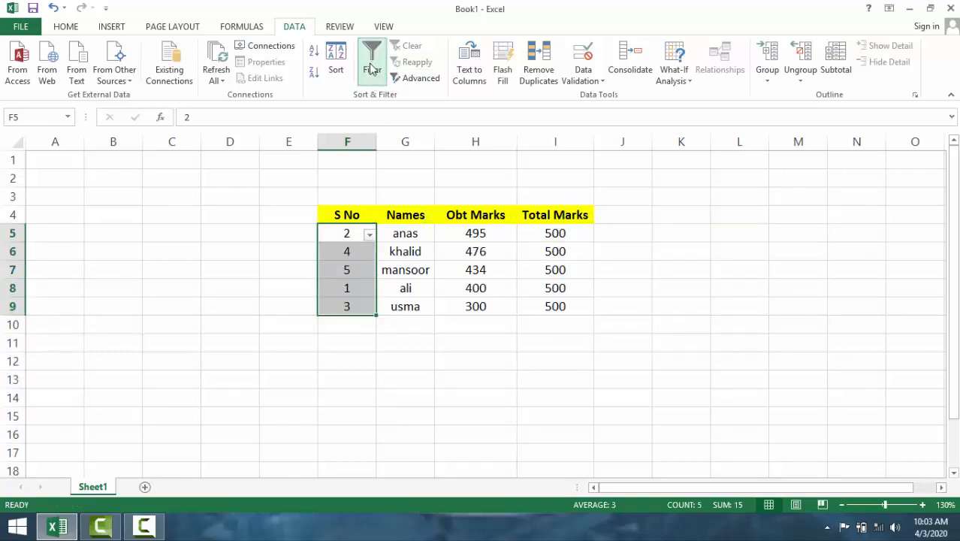
{"action": "left_click", "coordinate": [368, 233]}
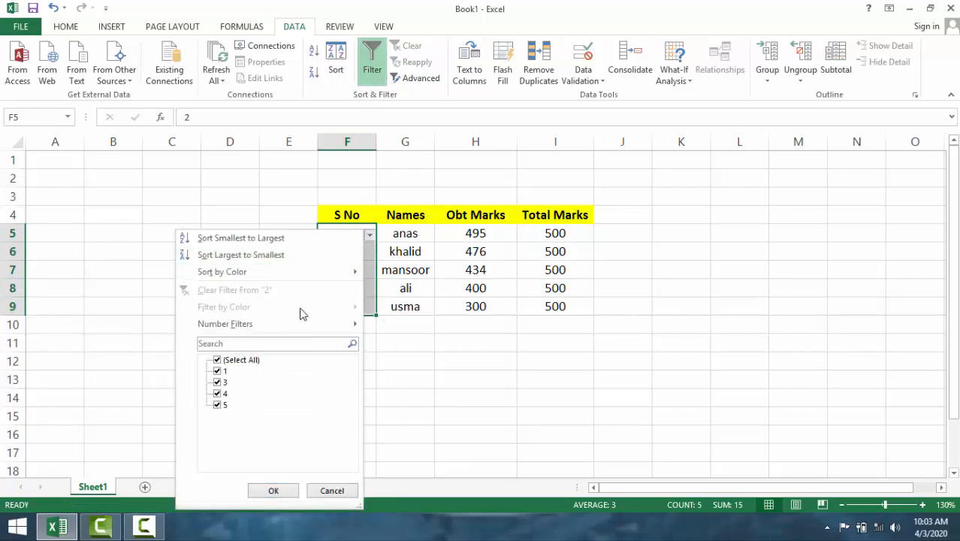
{"action": "mouse_move", "coordinate": [342, 324]}
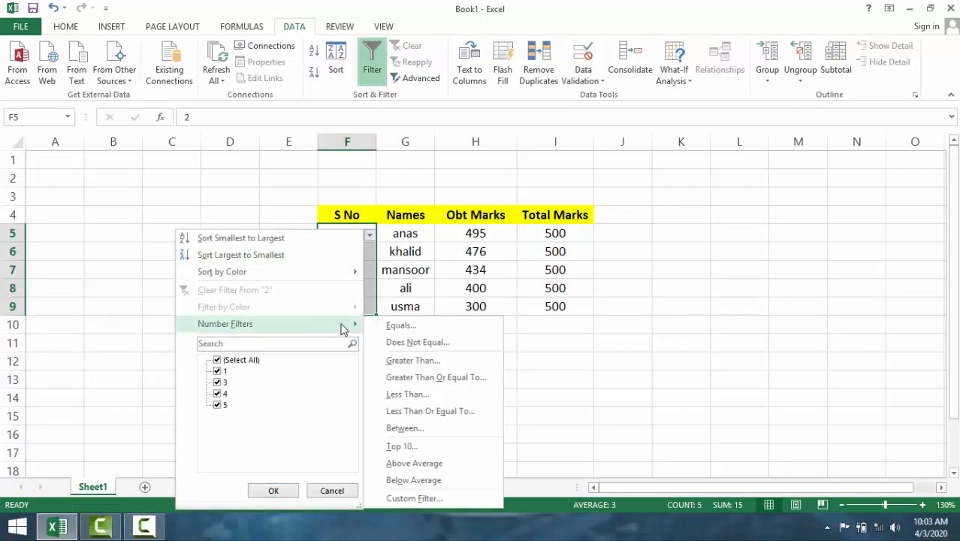
{"action": "left_click", "coordinate": [413, 361]}
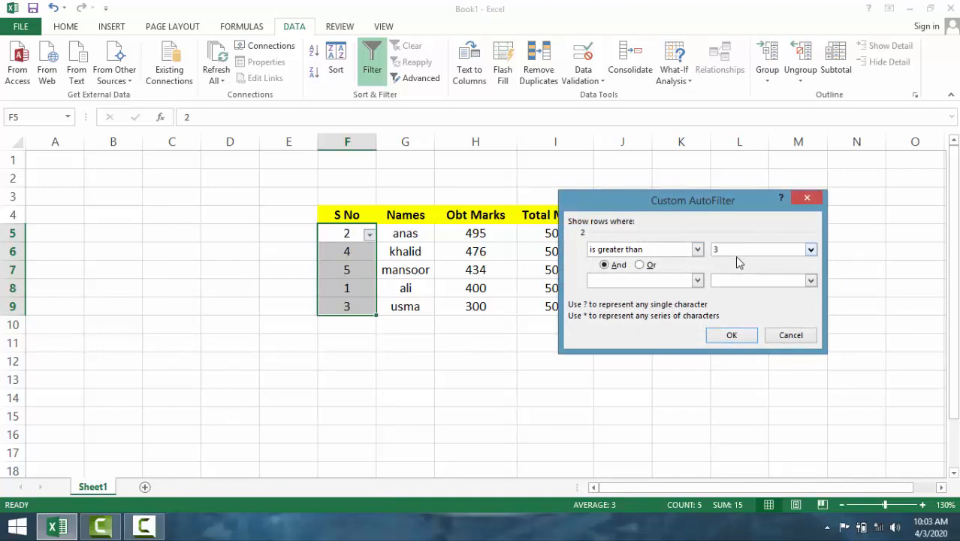
{"action": "type", "text": "3"}
{"action": "left_click", "coordinate": [731, 335]}
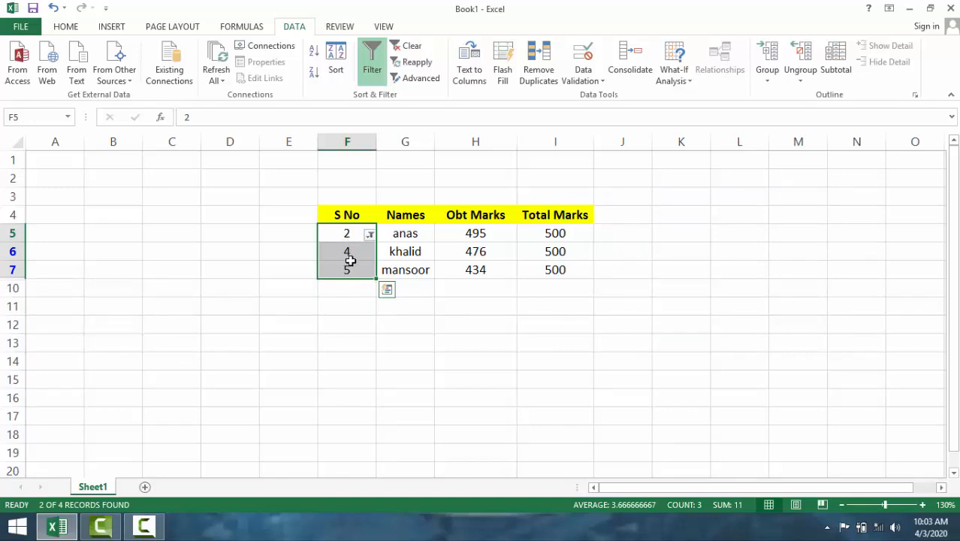
{"action": "left_click", "coordinate": [358, 291]}
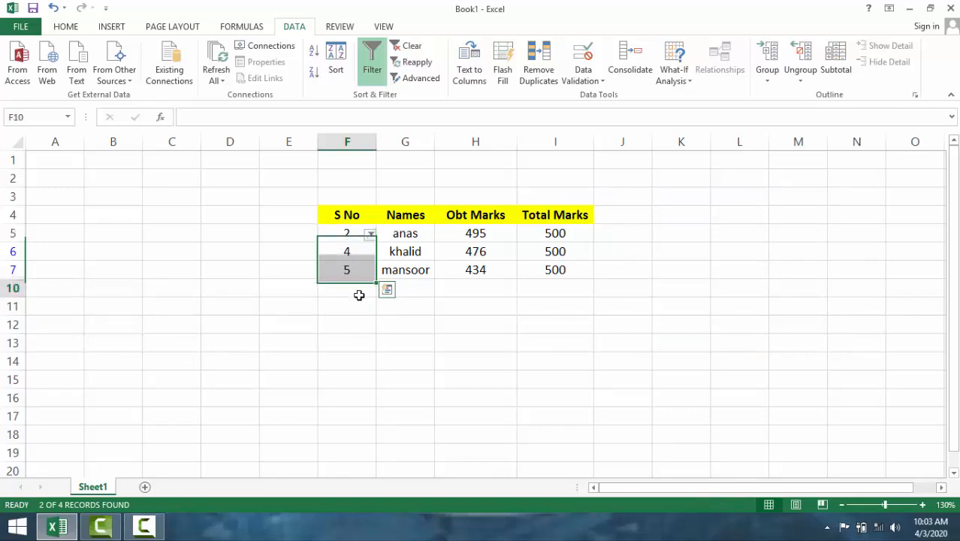
{"action": "left_click", "coordinate": [352, 236]}
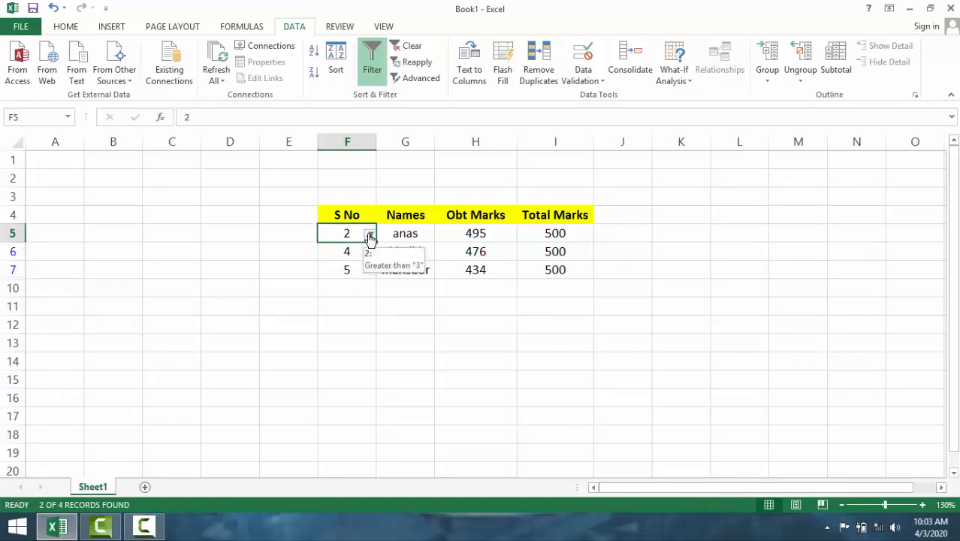
{"action": "key", "text": "ctrl+z"}
{"action": "key", "text": "ctrl+z"}
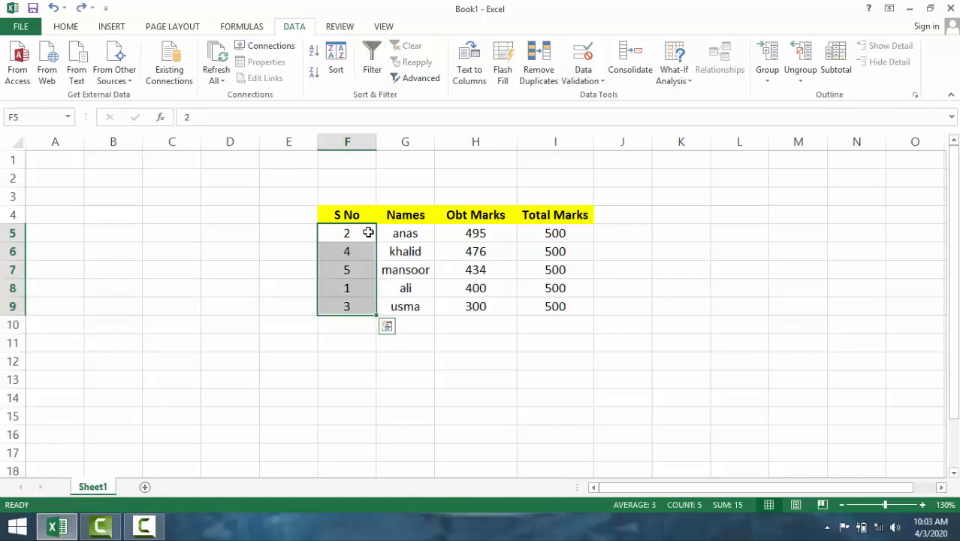
- Turn on filtering for the table's header row, starting from the S No header in F4
{"action": "left_click", "coordinate": [361, 218]}
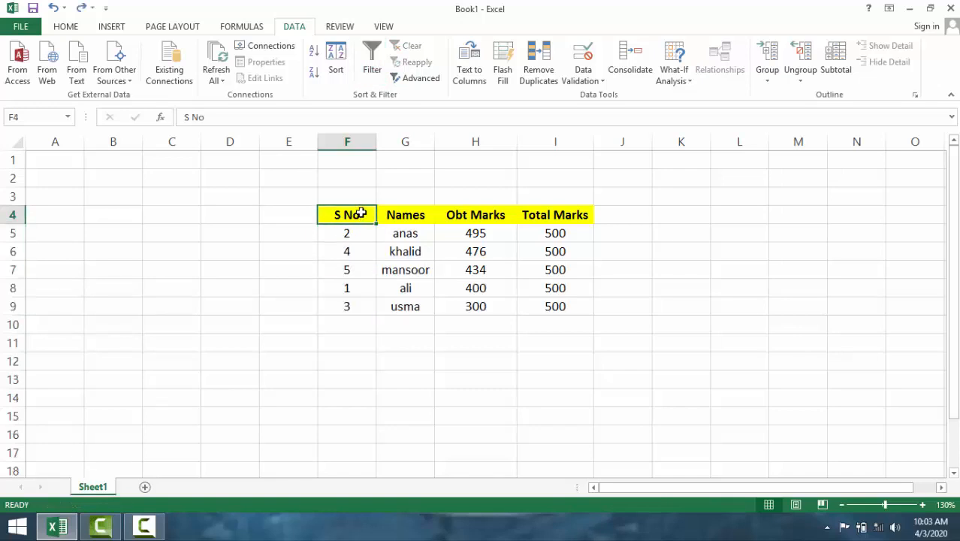
{"action": "left_click", "coordinate": [372, 62]}
{"action": "left_click", "coordinate": [341, 285]}
{"action": "left_click", "coordinate": [362, 233]}
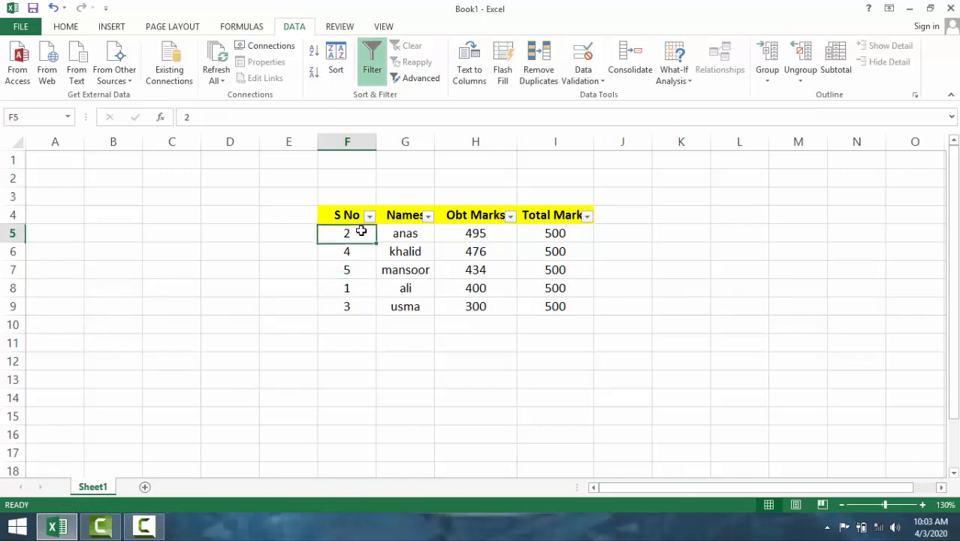
- Filter the S No column to records greater than 3, and remove that filter again
{"action": "left_click", "coordinate": [368, 216]}
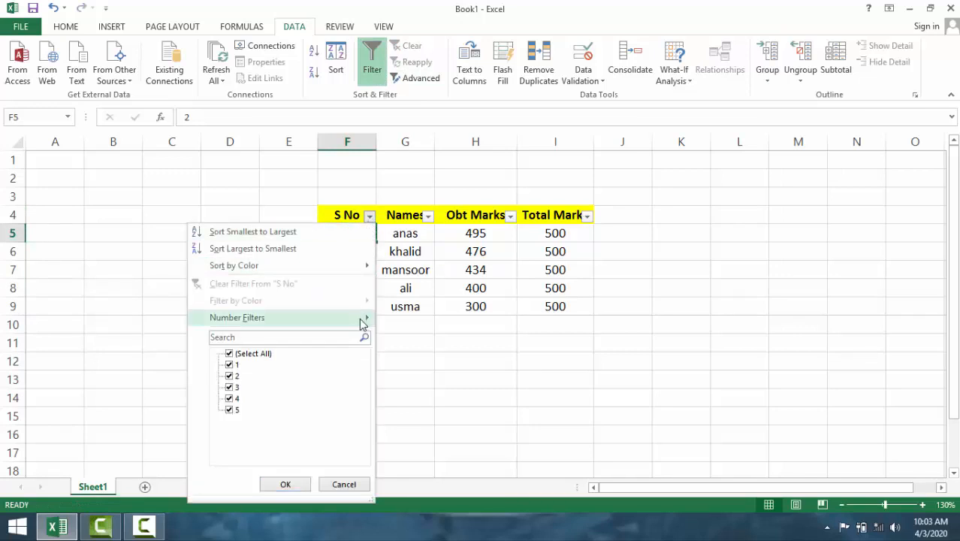
{"action": "mouse_move", "coordinate": [363, 321]}
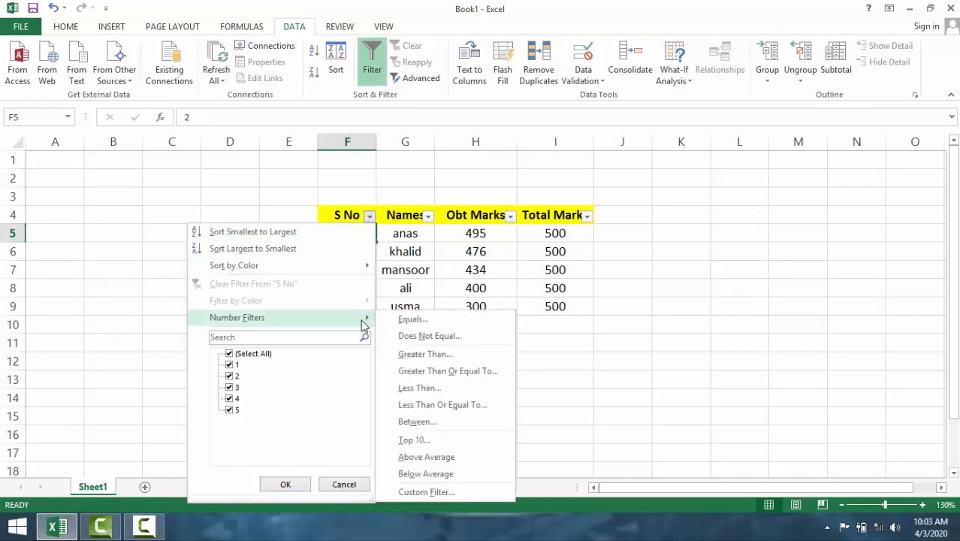
{"action": "left_click", "coordinate": [434, 354]}
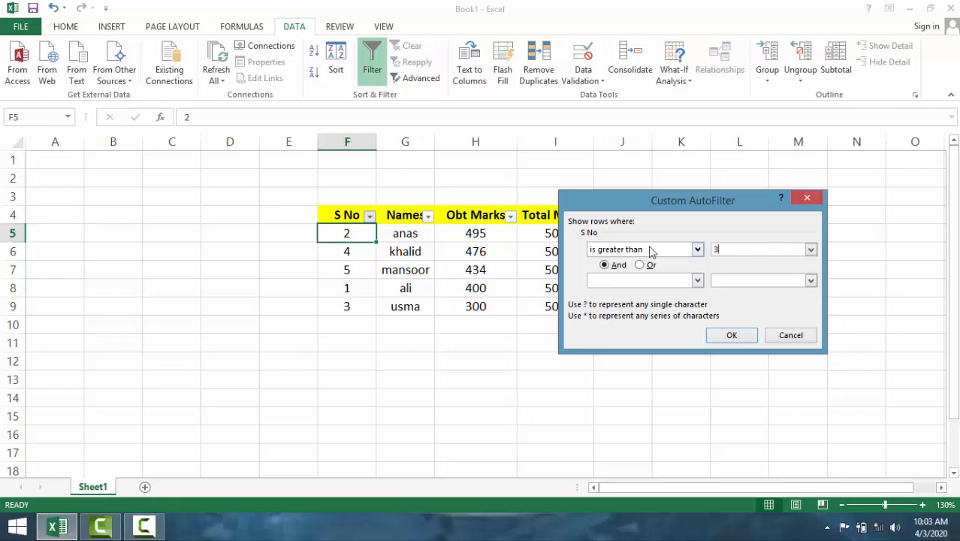
{"action": "left_click", "coordinate": [731, 335]}
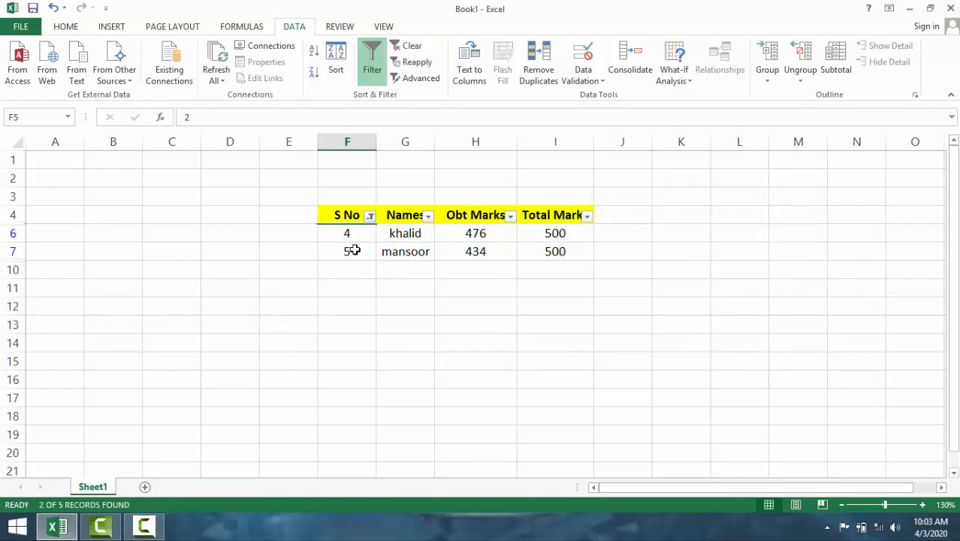
{"action": "left_click", "coordinate": [410, 46]}
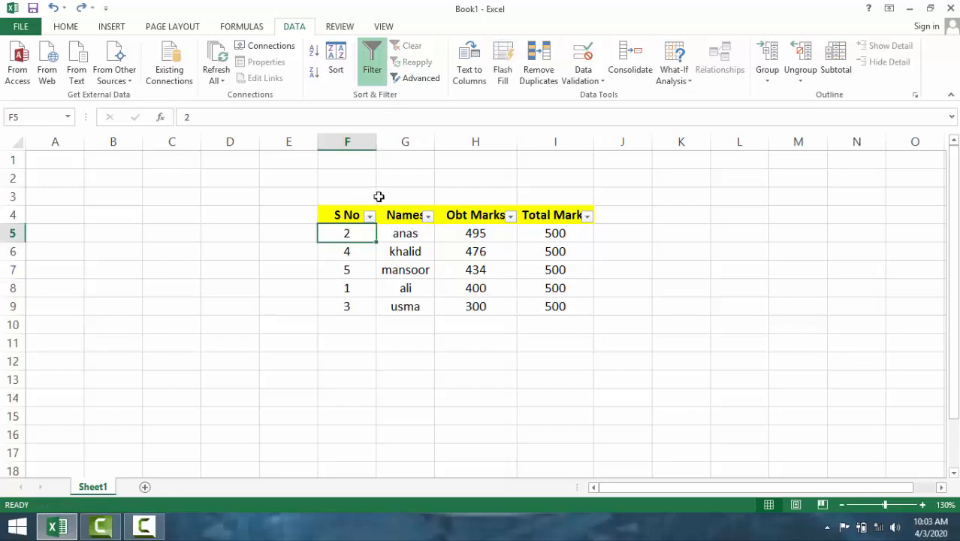
- Filter the Names column with an equals condition that matches the student's name in G5
{"action": "left_click", "coordinate": [419, 233]}
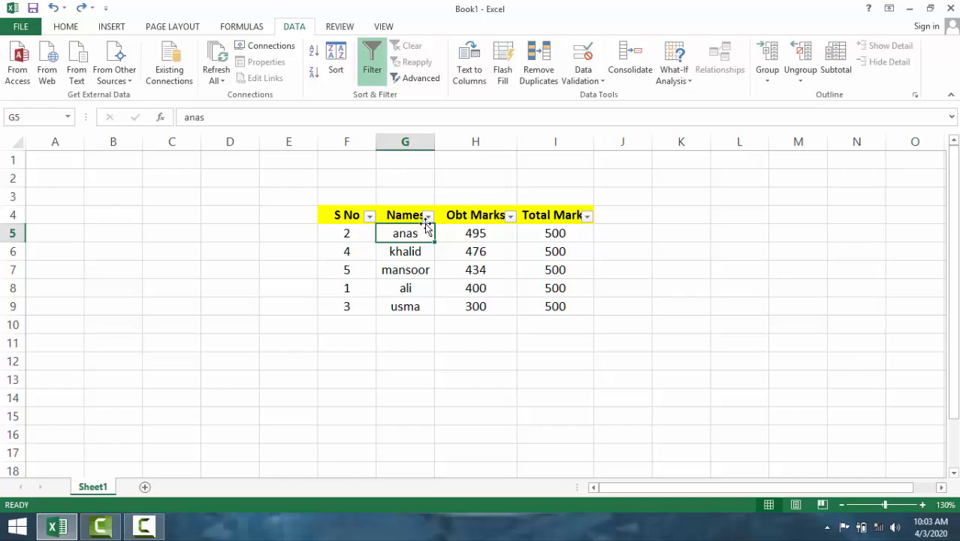
{"action": "left_click", "coordinate": [429, 217]}
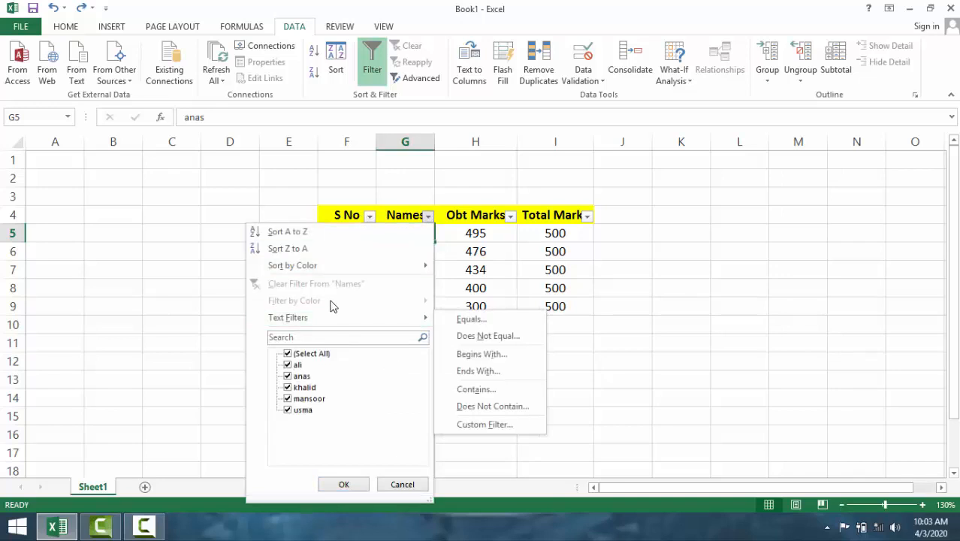
{"action": "mouse_move", "coordinate": [405, 318]}
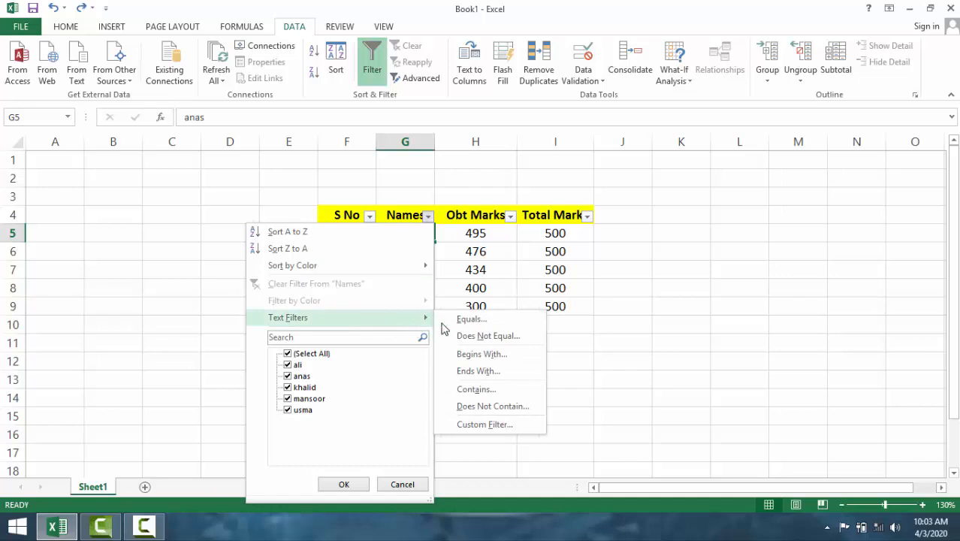
{"action": "left_click", "coordinate": [483, 321]}
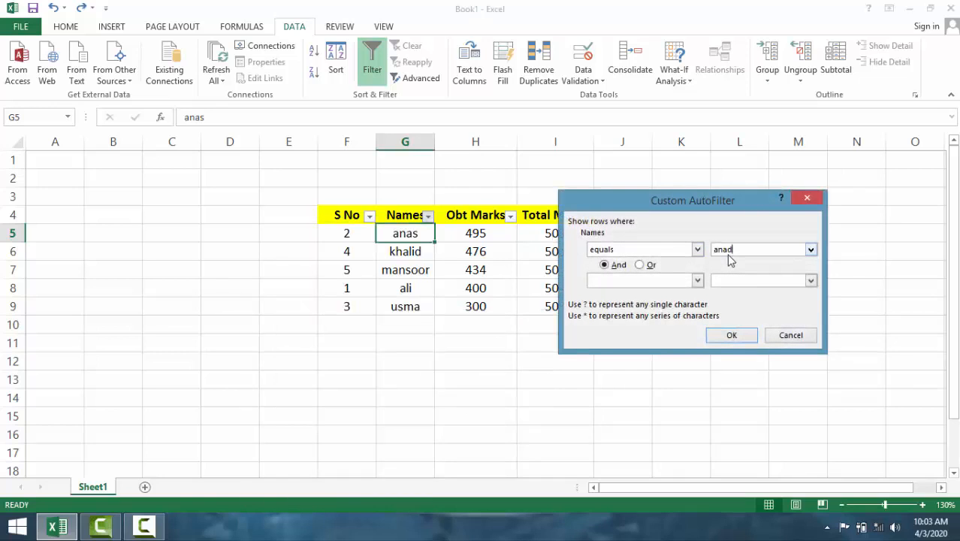
{"action": "left_click", "coordinate": [730, 335]}
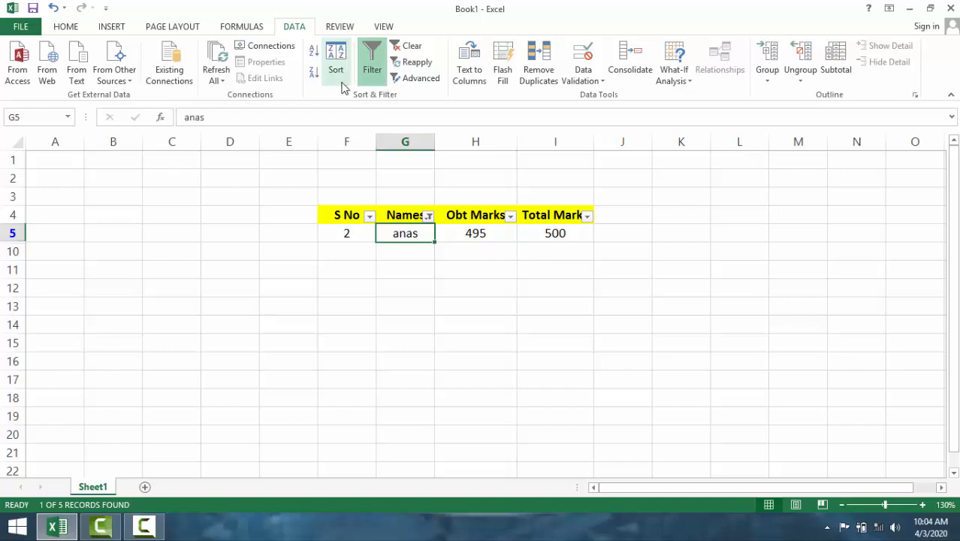
{"action": "left_click", "coordinate": [428, 216]}
{"action": "mouse_move", "coordinate": [421, 317]}
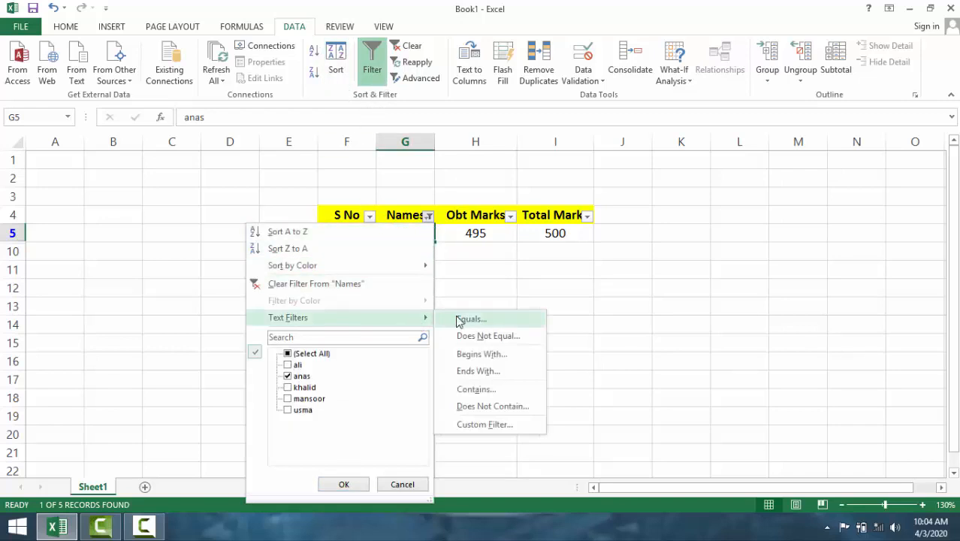
{"action": "left_click", "coordinate": [496, 343]}
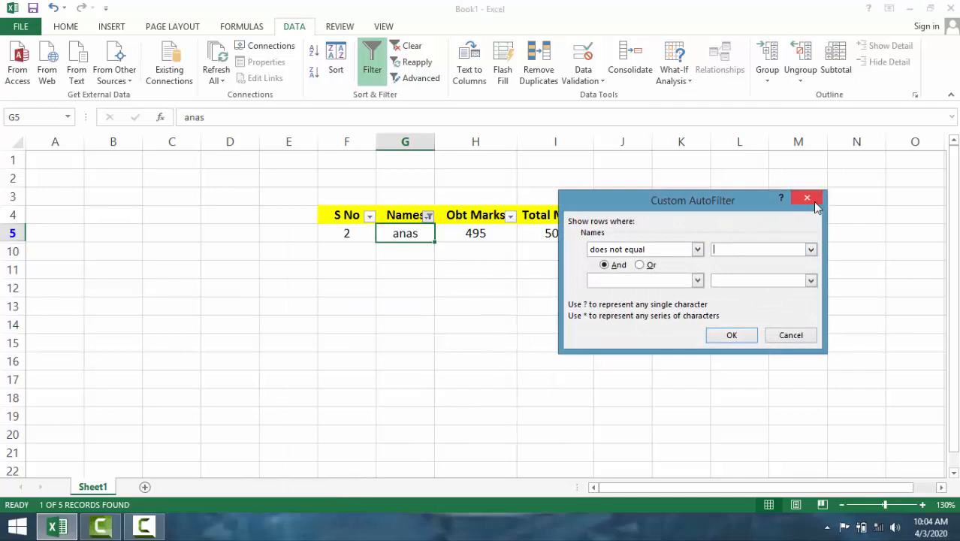
{"action": "left_click", "coordinate": [809, 200]}
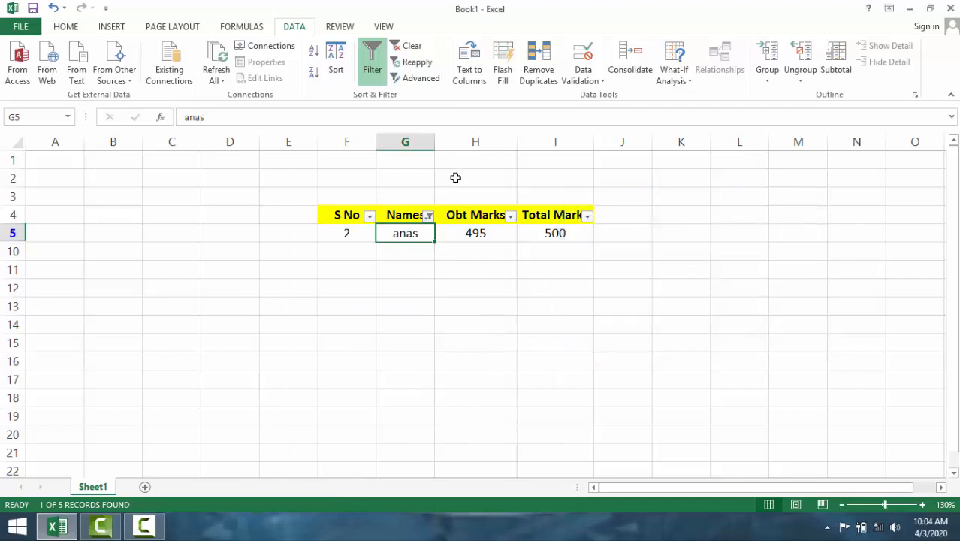
- Undo the equals filter on the Names column so all records are listed again
{"action": "left_click", "coordinate": [428, 215]}
{"action": "key", "text": "Escape"}
{"action": "key", "text": "ctrl+z"}
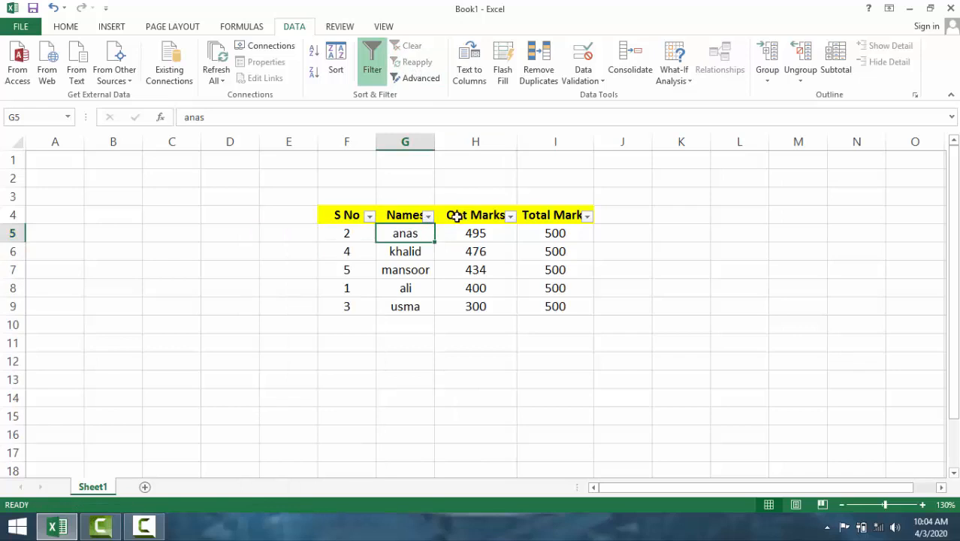
- Filter the Names column with a does not equal condition for the student in G8, and undo the filter
{"action": "left_click", "coordinate": [428, 216]}
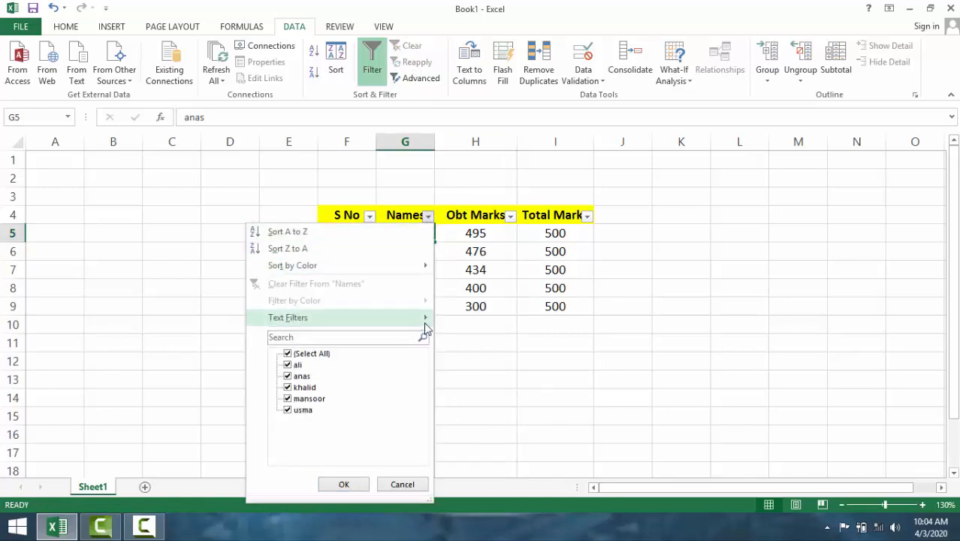
{"action": "mouse_move", "coordinate": [422, 317]}
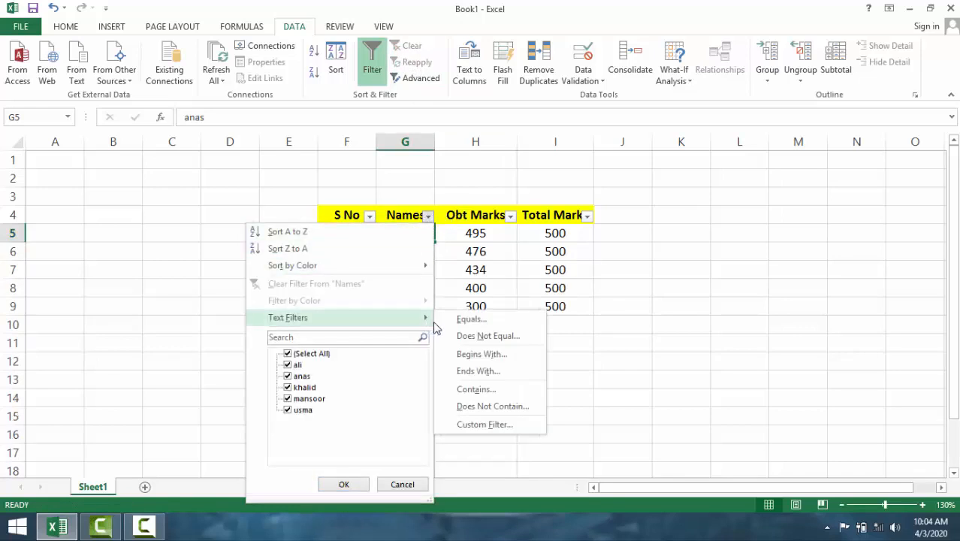
{"action": "left_click", "coordinate": [495, 344]}
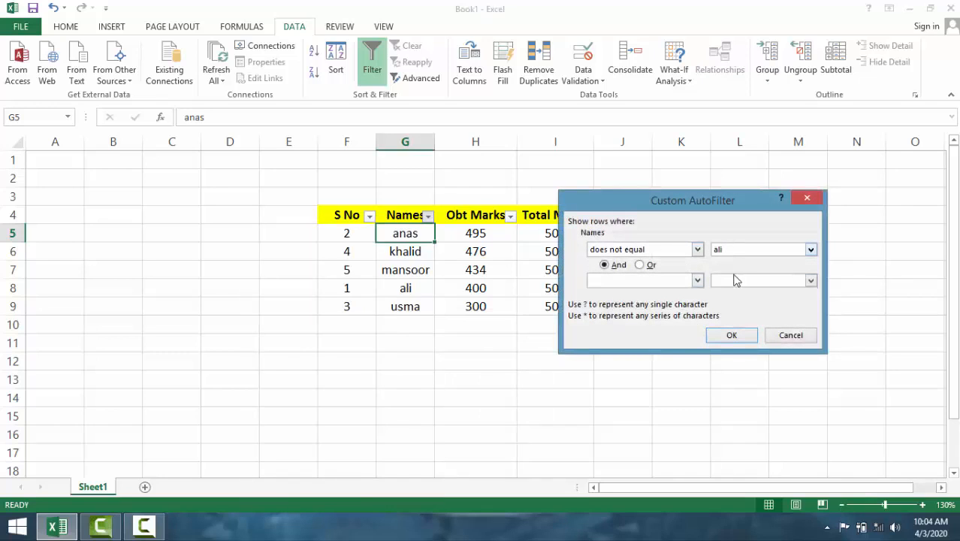
{"action": "left_click", "coordinate": [743, 336]}
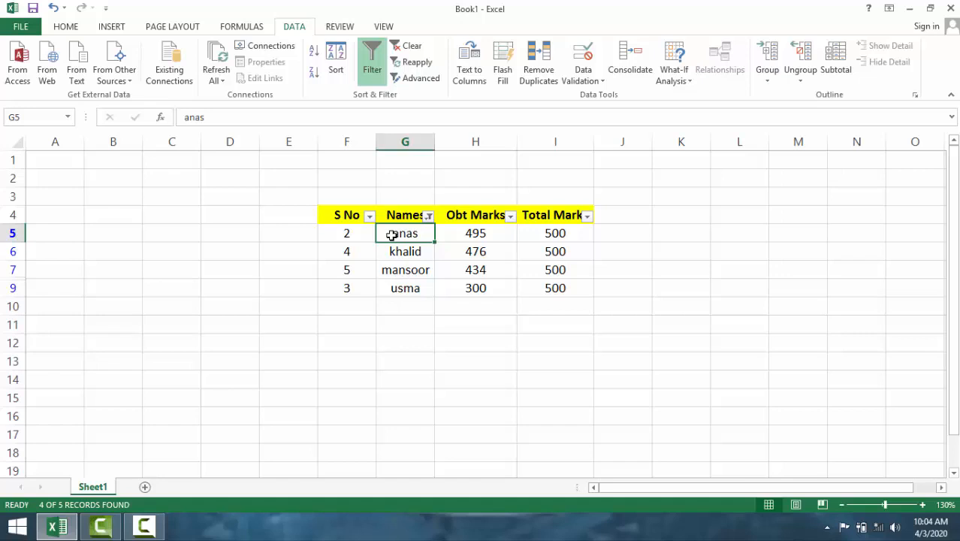
{"action": "key", "text": "ctrl+z"}
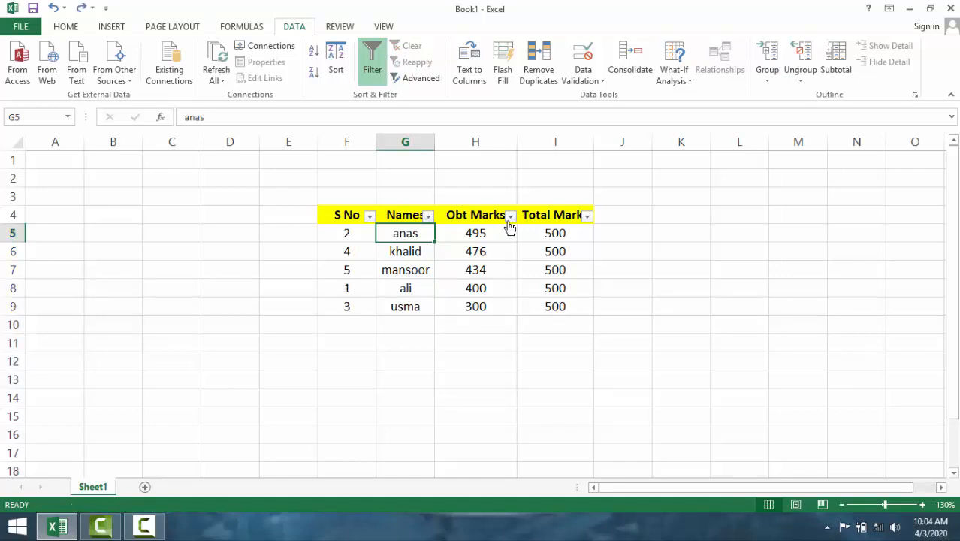
{"action": "left_click", "coordinate": [427, 217]}
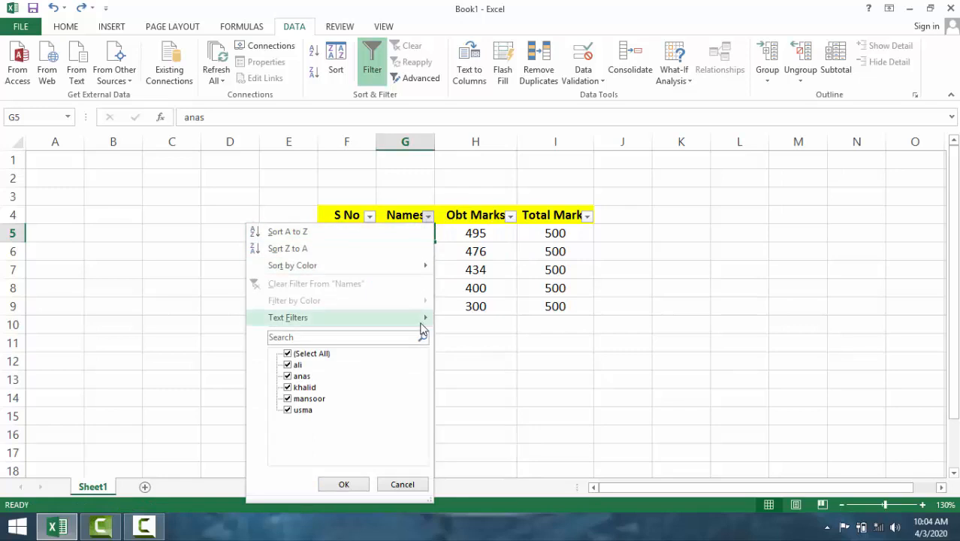
{"action": "mouse_move", "coordinate": [426, 319]}
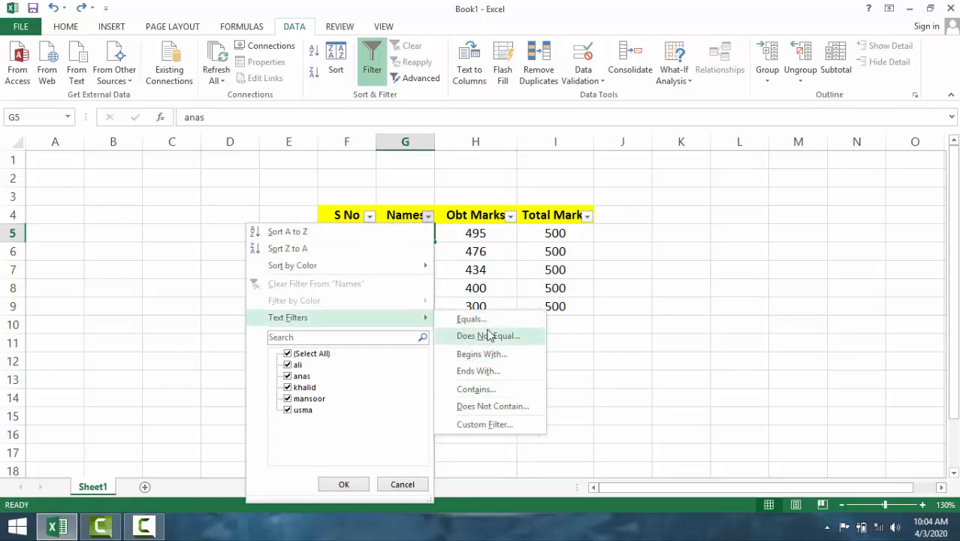
{"action": "left_click", "coordinate": [490, 258]}
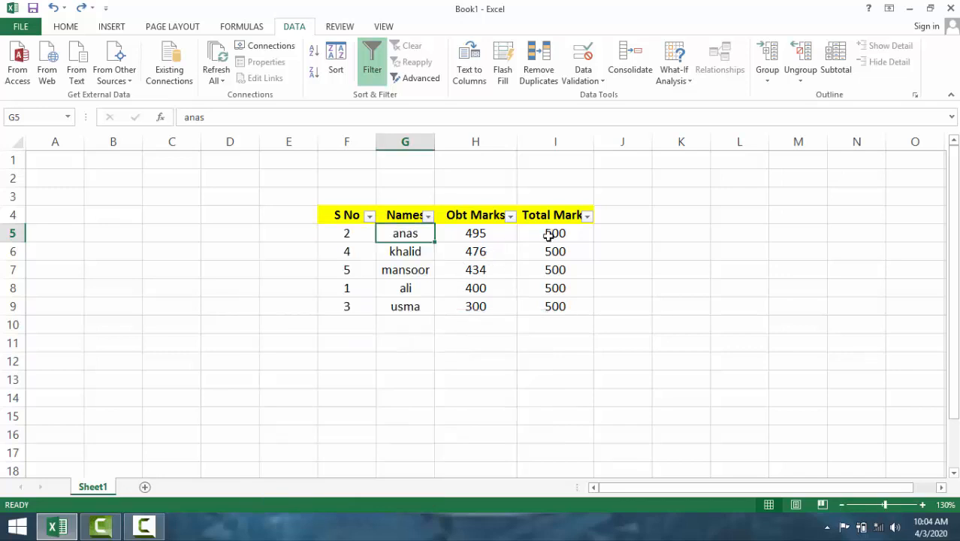
{"action": "left_click", "coordinate": [683, 237]}
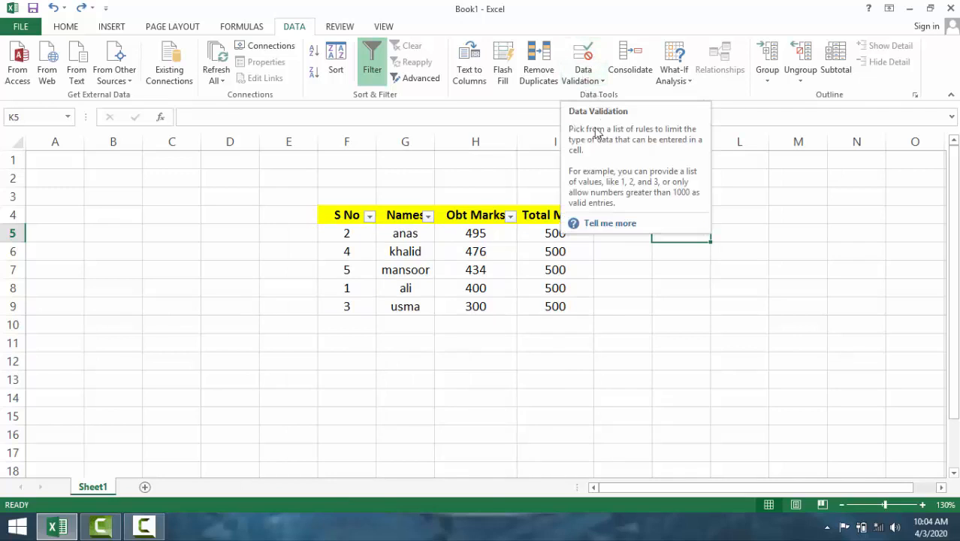
{"action": "left_click_drag", "start_coordinate": [673, 489], "coordinate": [694, 486]}
{"action": "left_click", "coordinate": [678, 285]}
{"action": "left_click", "coordinate": [666, 228]}
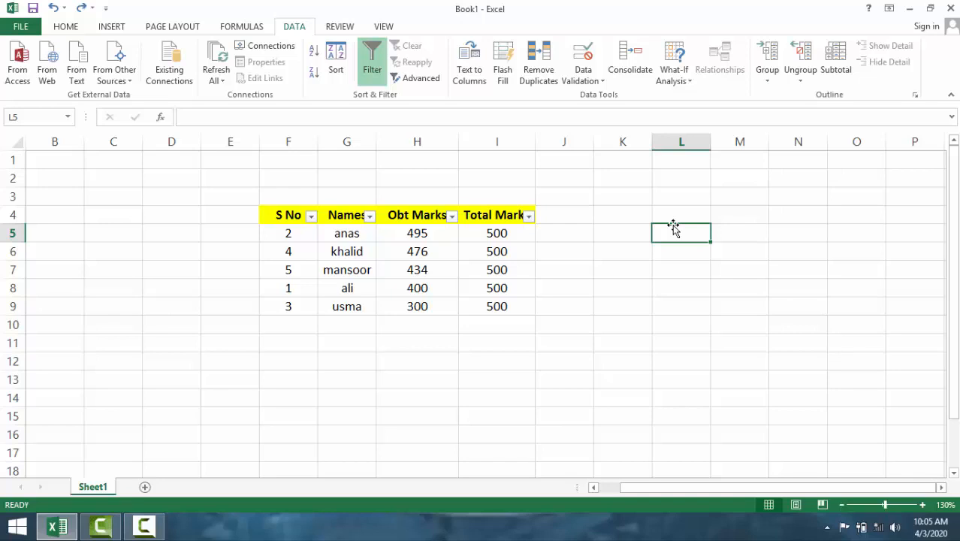
{"action": "double_click", "coordinate": [678, 214]}
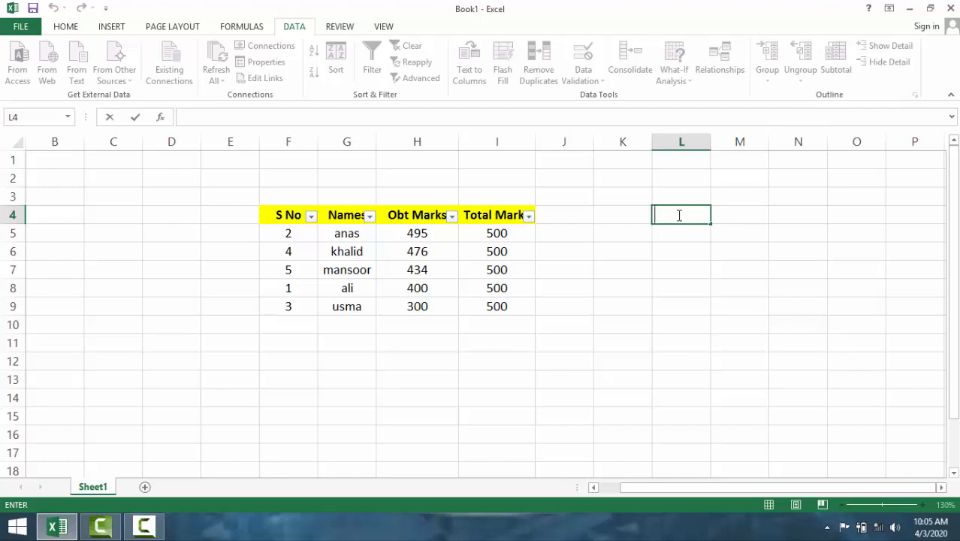
{"action": "left_click", "coordinate": [678, 249]}
- Turn off filtering for the marks table's header row
{"action": "left_click", "coordinate": [677, 215]}
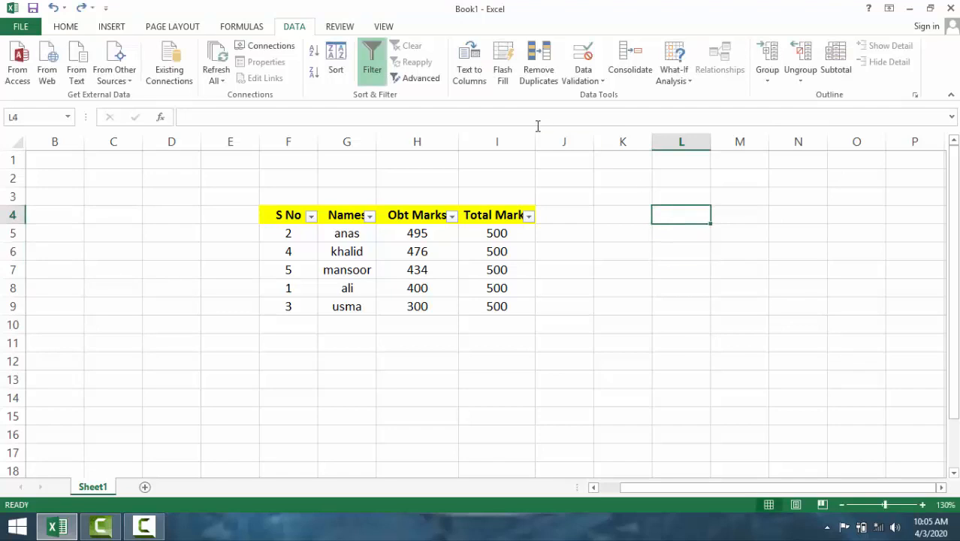
{"action": "left_click", "coordinate": [372, 64]}
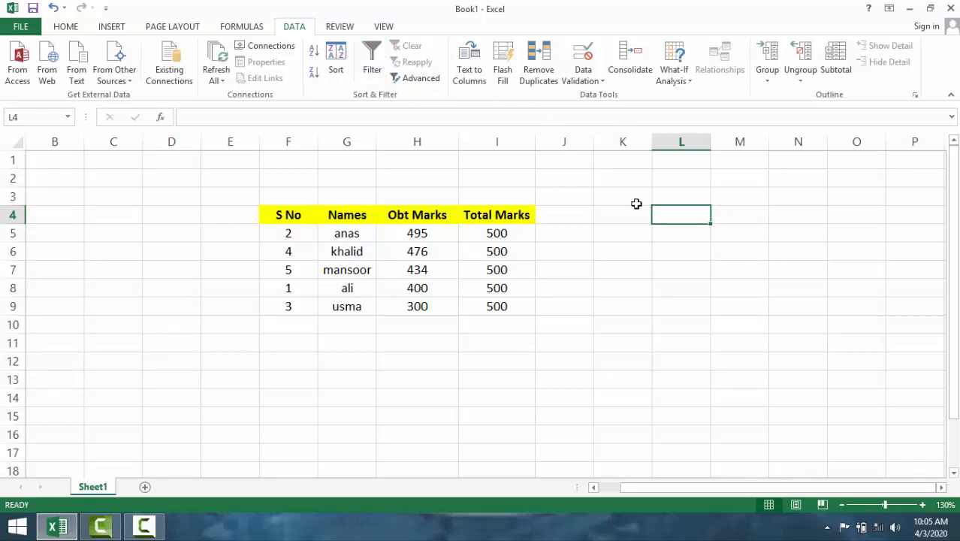
{"action": "left_click_drag", "start_coordinate": [637, 202], "coordinate": [719, 312]}
{"action": "left_click", "coordinate": [688, 324]}
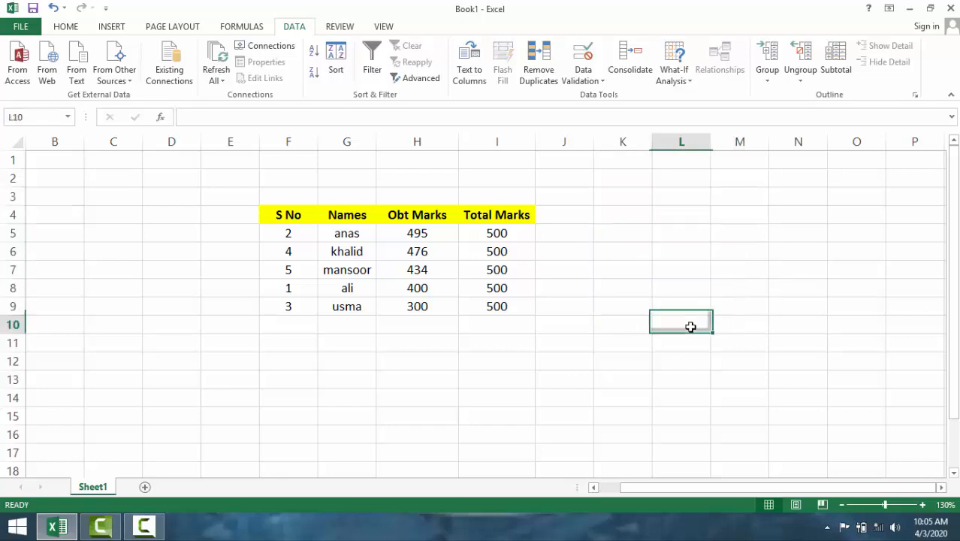
- Add data validation to cell L4 that allows only whole numbers between 1 and 5
{"action": "left_click", "coordinate": [676, 217]}
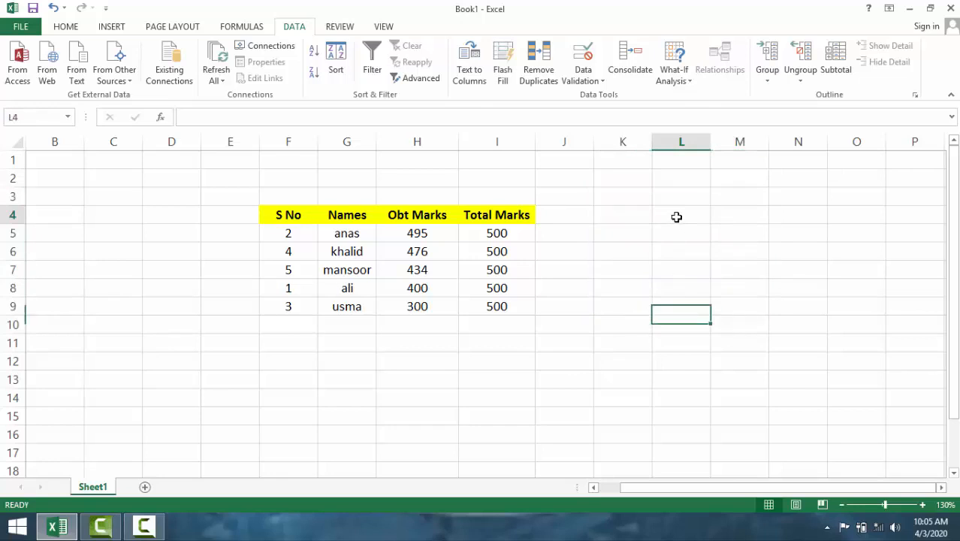
{"action": "left_click", "coordinate": [599, 80]}
{"action": "left_click", "coordinate": [608, 96]}
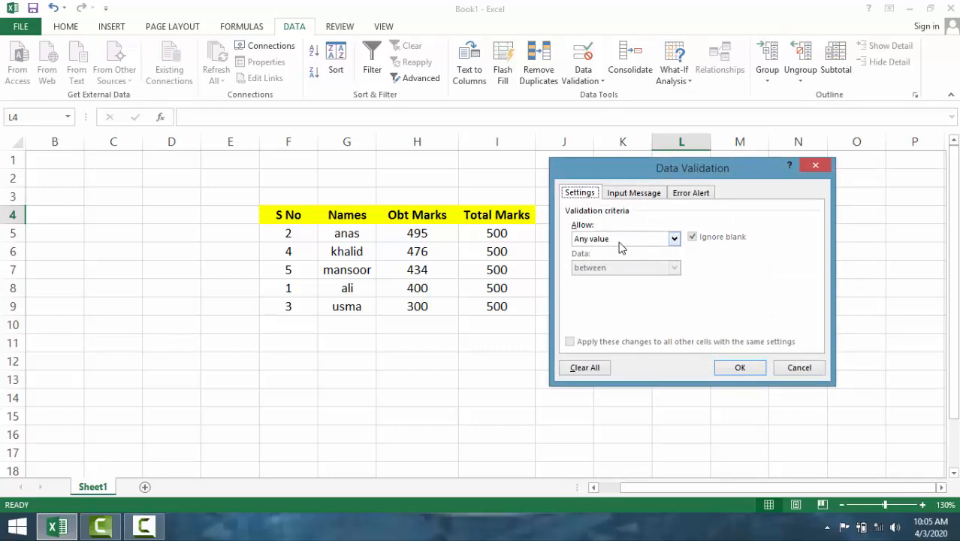
{"action": "left_click", "coordinate": [628, 242]}
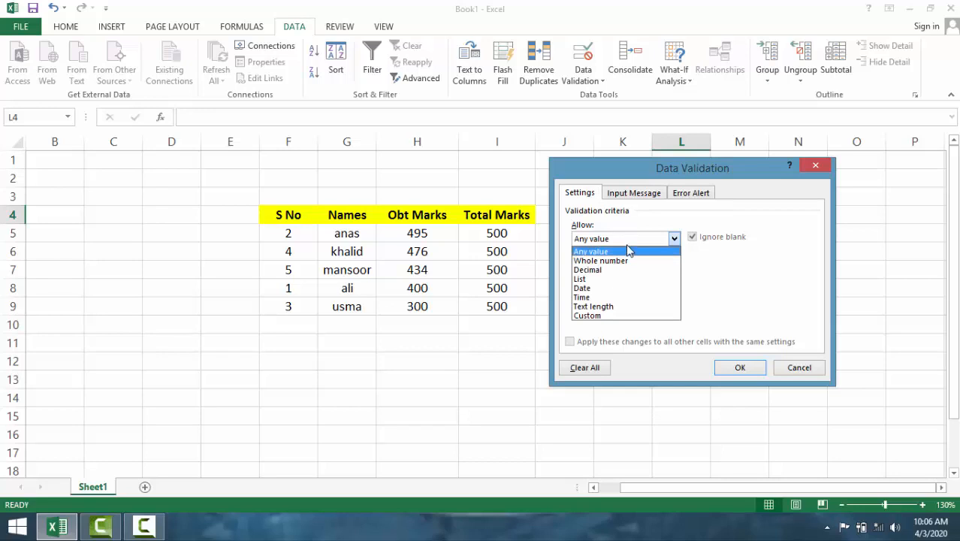
{"action": "left_click", "coordinate": [622, 261]}
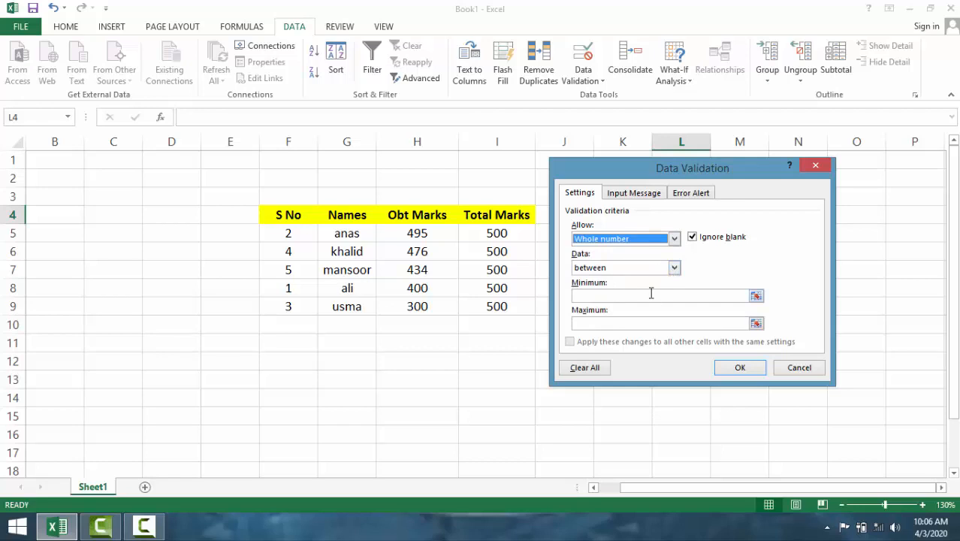
{"action": "left_click", "coordinate": [651, 294]}
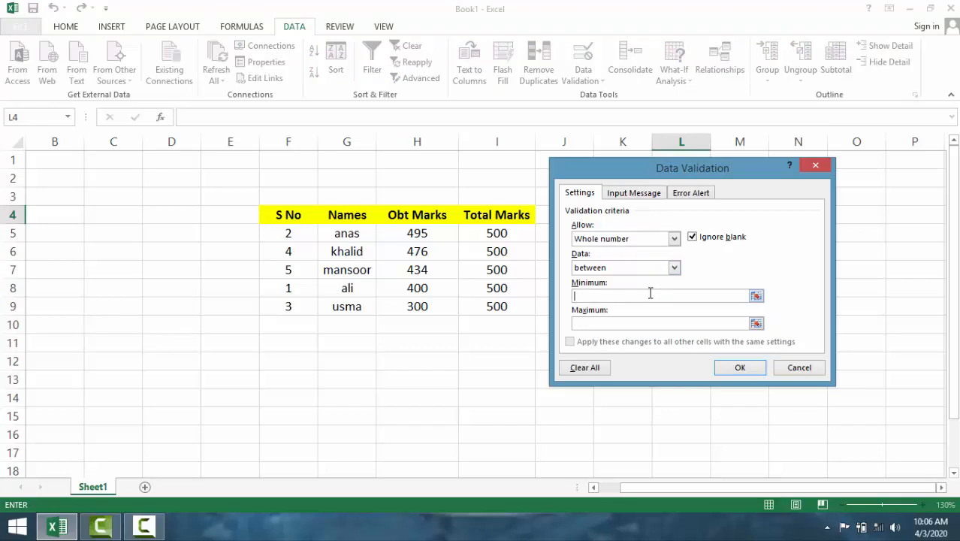
{"action": "left_click", "coordinate": [645, 326]}
{"action": "left_click", "coordinate": [740, 368]}
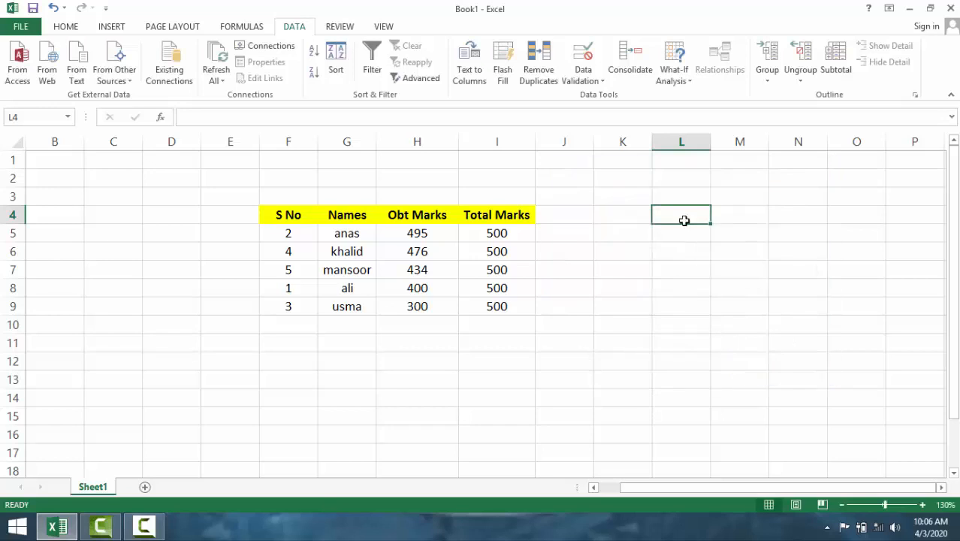
- Test the validation rule by entering 1 in L4 and replacing it with 5
{"action": "type", "text": "1"}
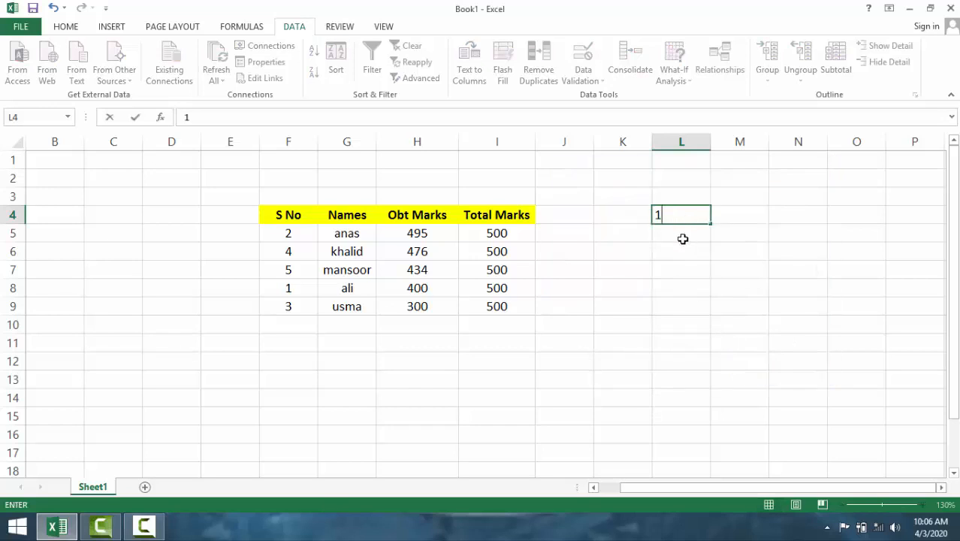
{"action": "key", "text": "Return"}
{"action": "double_click", "coordinate": [677, 214]}
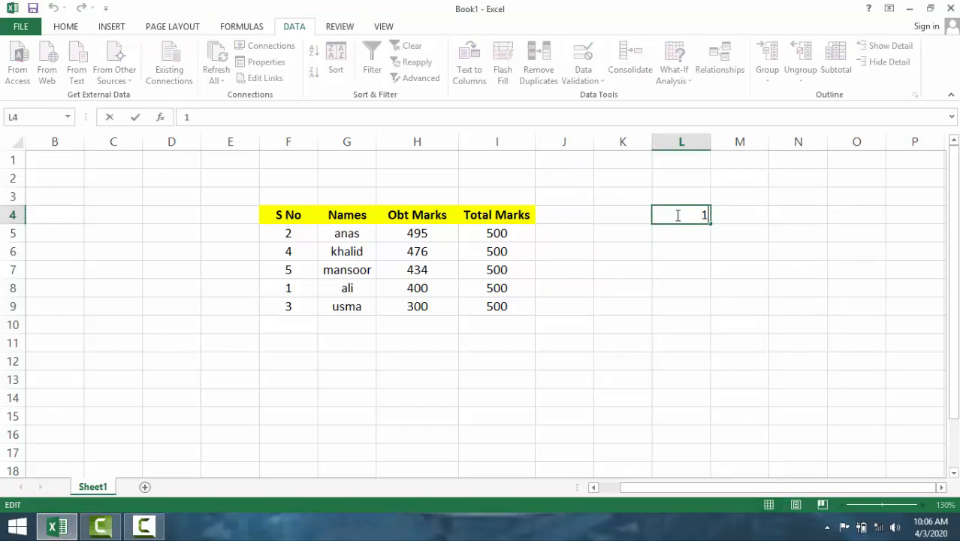
{"action": "key", "text": "BackSpace"}
{"action": "left_click", "coordinate": [685, 264]}
{"action": "double_click", "coordinate": [701, 217]}
{"action": "key", "text": "BackSpace"}
{"action": "type", "text": "5"}
{"action": "key", "text": "Return"}
- Try to enter the out-of-range value 6 in L4, and cancel the entry
{"action": "double_click", "coordinate": [703, 214]}
{"action": "key", "text": "BackSpace"}
{"action": "type", "text": "6"}
{"action": "key", "text": "Return"}
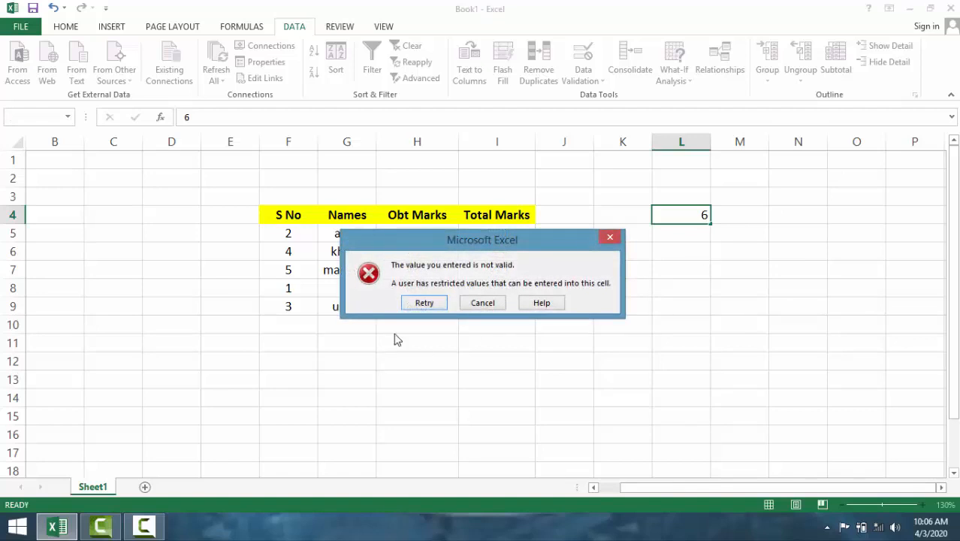
{"action": "left_click", "coordinate": [484, 304]}
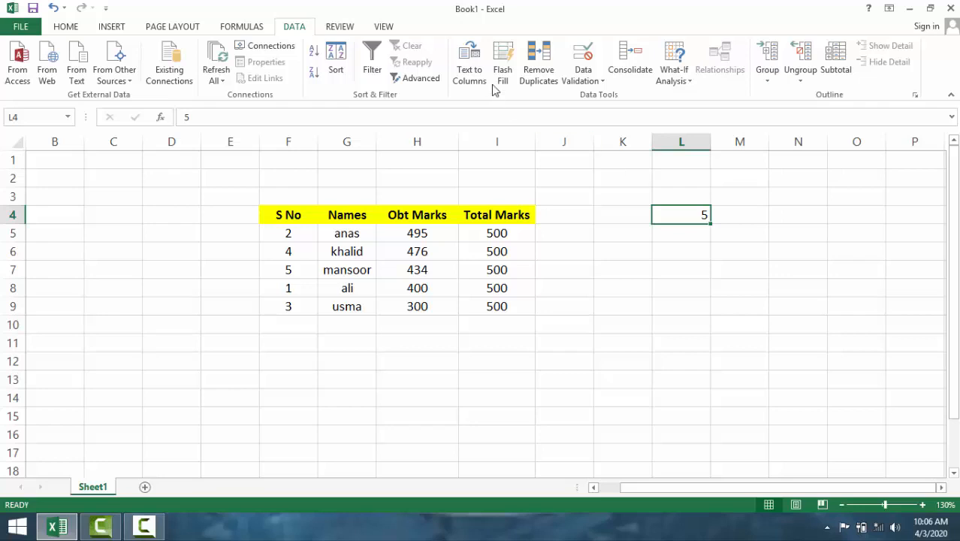
- Change the data validation of L4 to allow only a whole number equal to 678
{"action": "left_click", "coordinate": [599, 80]}
{"action": "left_click", "coordinate": [609, 96]}
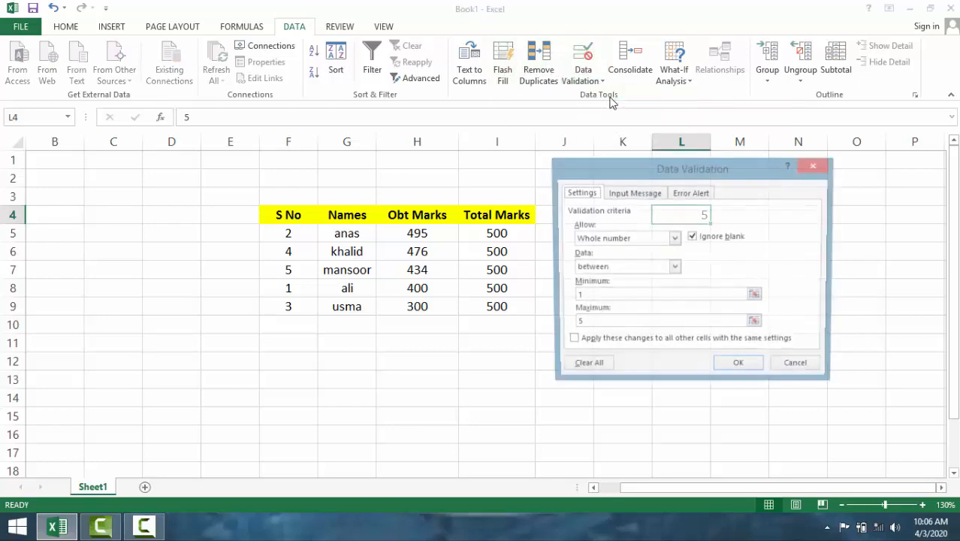
{"action": "left_click", "coordinate": [675, 267]}
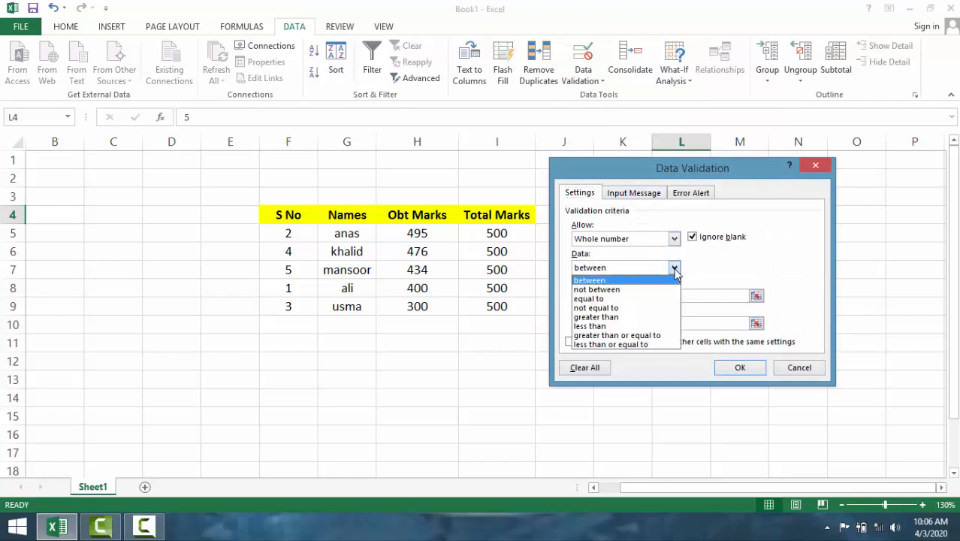
{"action": "left_click", "coordinate": [639, 299]}
{"action": "left_click", "coordinate": [639, 298]}
{"action": "type", "text": "1"}
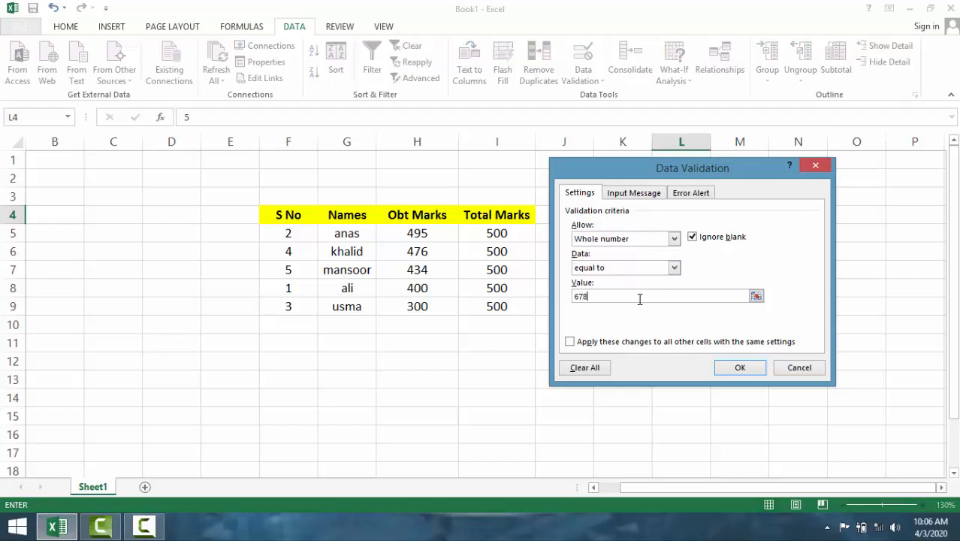
{"action": "left_click", "coordinate": [733, 367]}
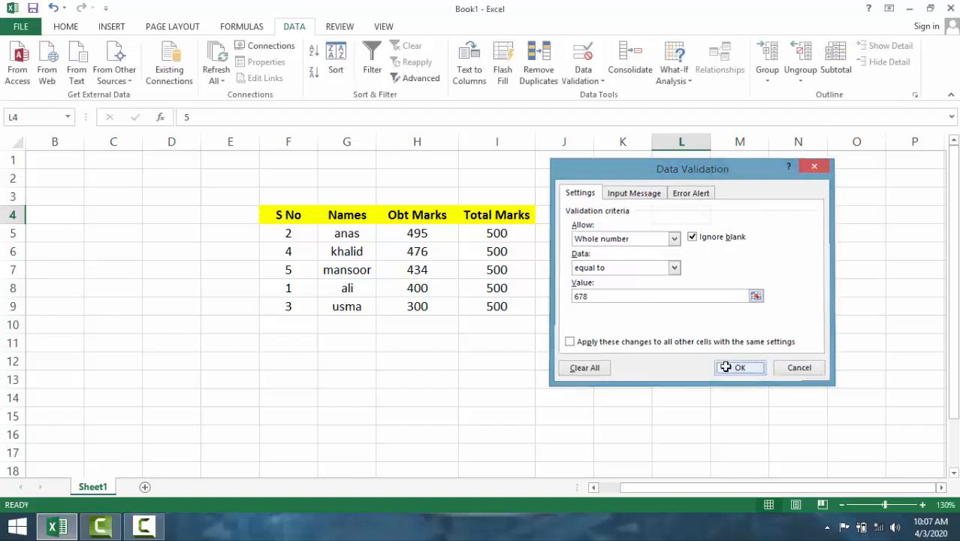
- Clear the old value from L4 and enter 678 in the cell
{"action": "left_click", "coordinate": [682, 249]}
{"action": "left_click", "coordinate": [688, 215]}
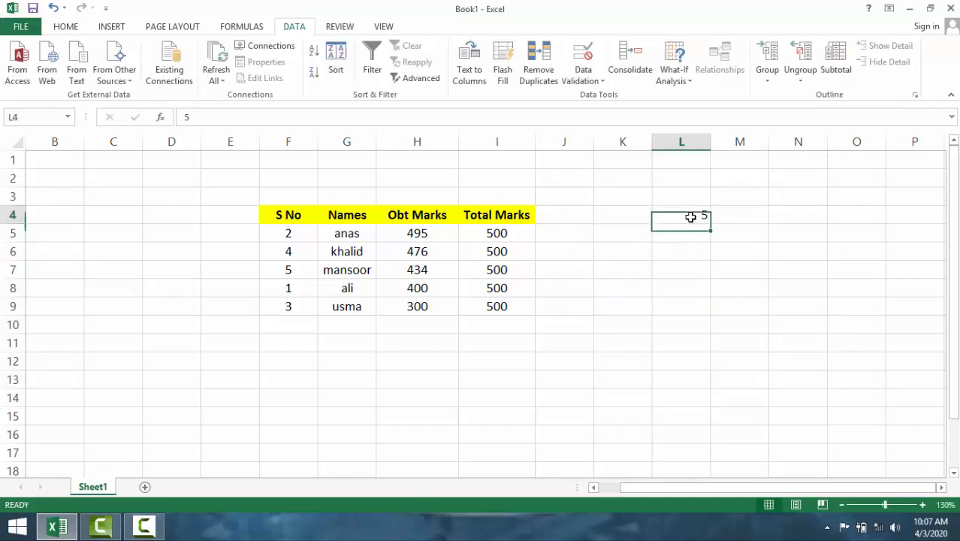
{"action": "key", "text": "Delete"}
{"action": "left_click", "coordinate": [693, 249]}
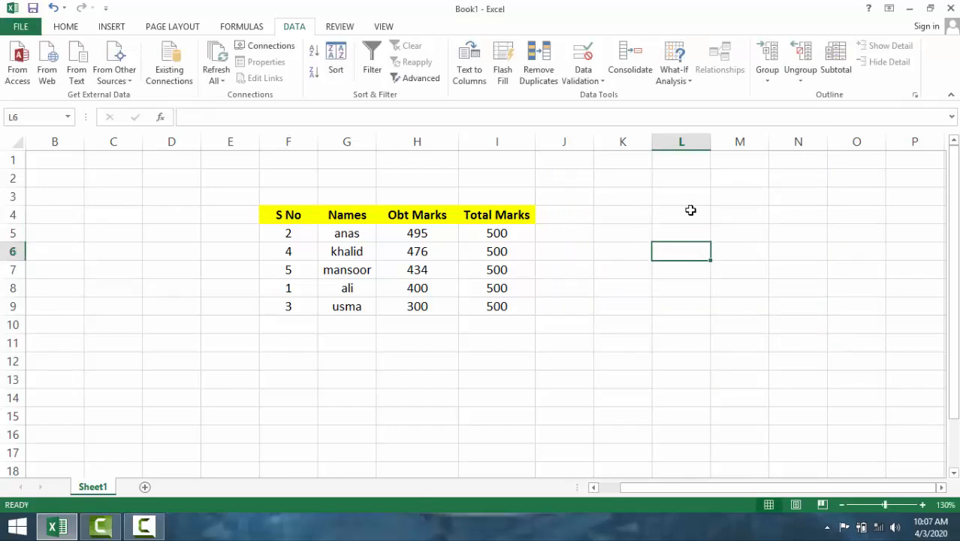
{"action": "left_click", "coordinate": [688, 217]}
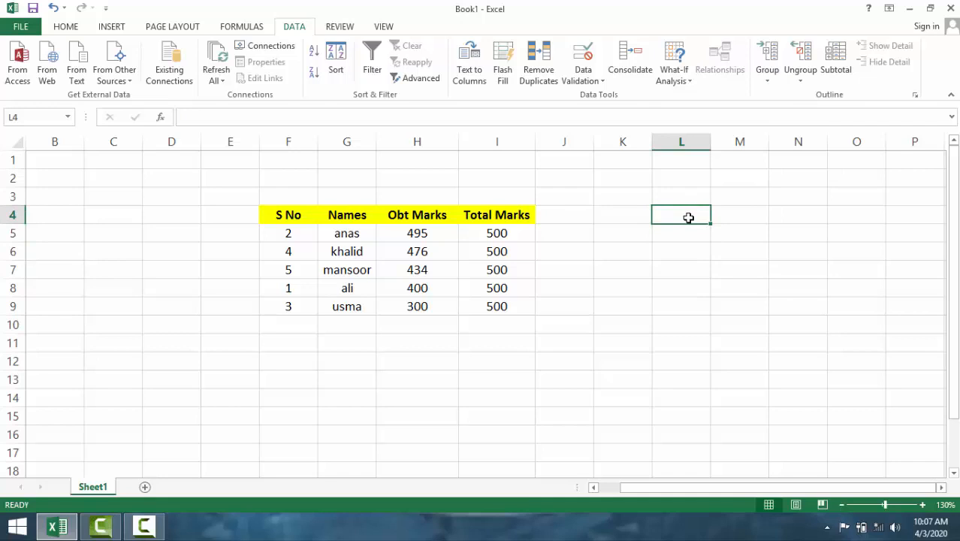
{"action": "type", "text": "678"}
{"action": "left_click", "coordinate": [701, 252]}
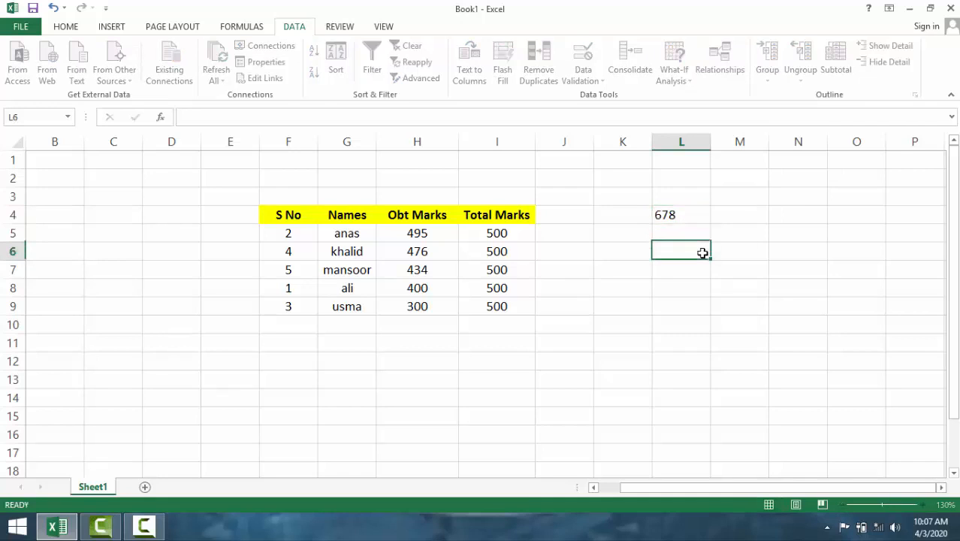
- Try to change the value in L4 to 6678, and cancel the entry
{"action": "double_click", "coordinate": [691, 215]}
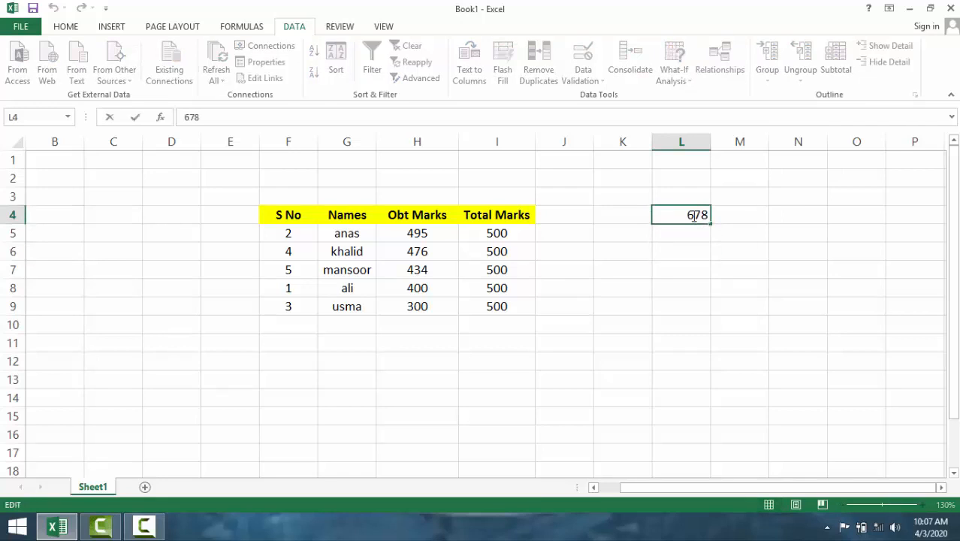
{"action": "type", "text": "6"}
{"action": "left_click", "coordinate": [717, 268]}
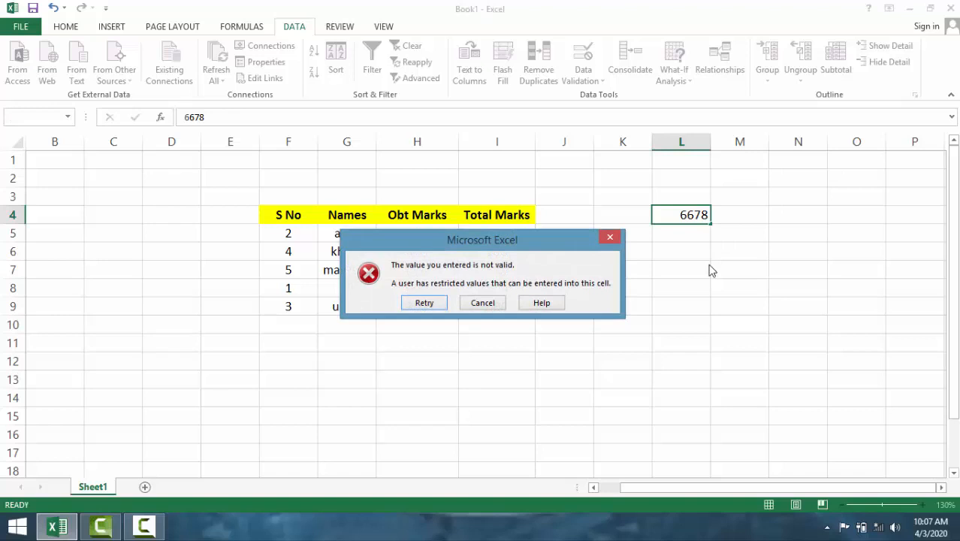
{"action": "left_click", "coordinate": [496, 304]}
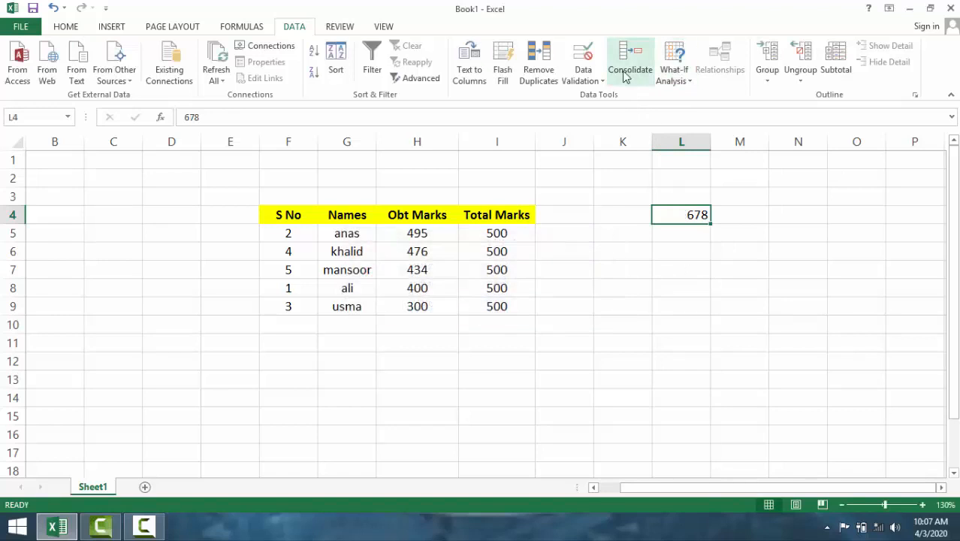
- Open the data validation settings of L4, review the allowed types and conditions, and set the allowed type to Text length
{"action": "left_click", "coordinate": [588, 78]}
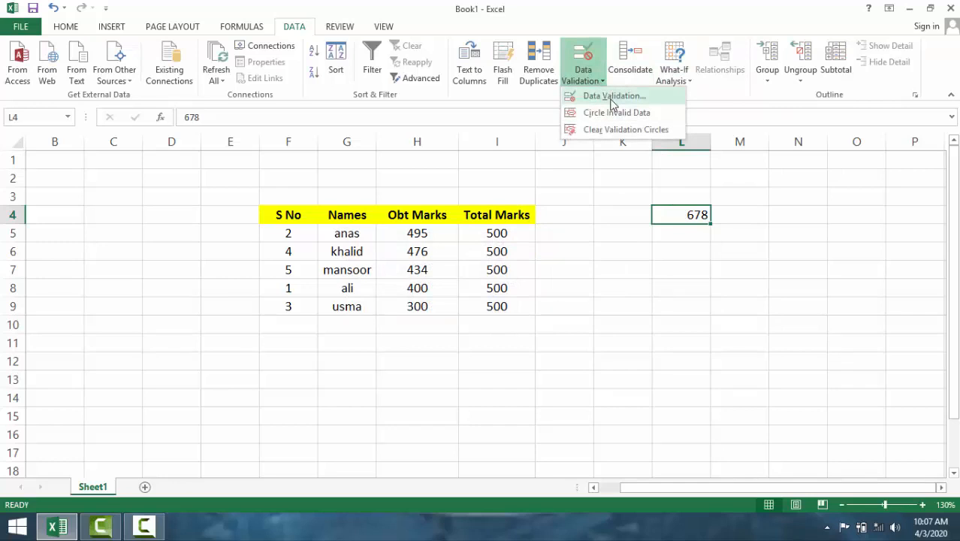
{"action": "left_click", "coordinate": [612, 97]}
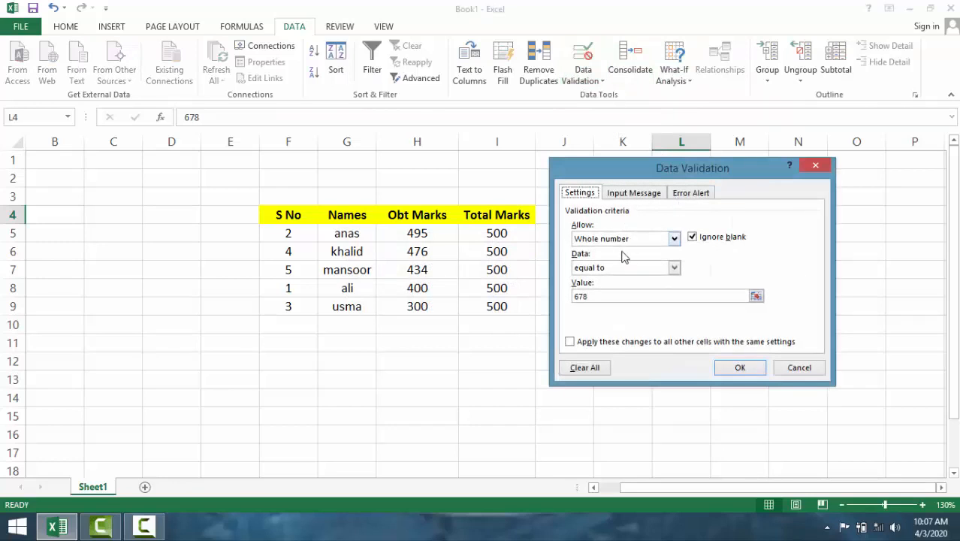
{"action": "left_click", "coordinate": [674, 239]}
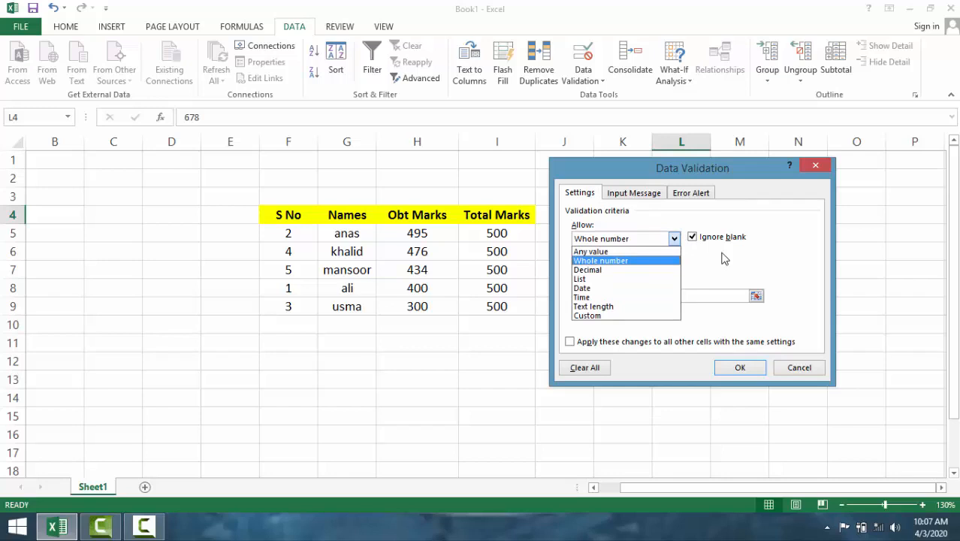
{"action": "left_click", "coordinate": [717, 258]}
{"action": "left_click", "coordinate": [673, 267]}
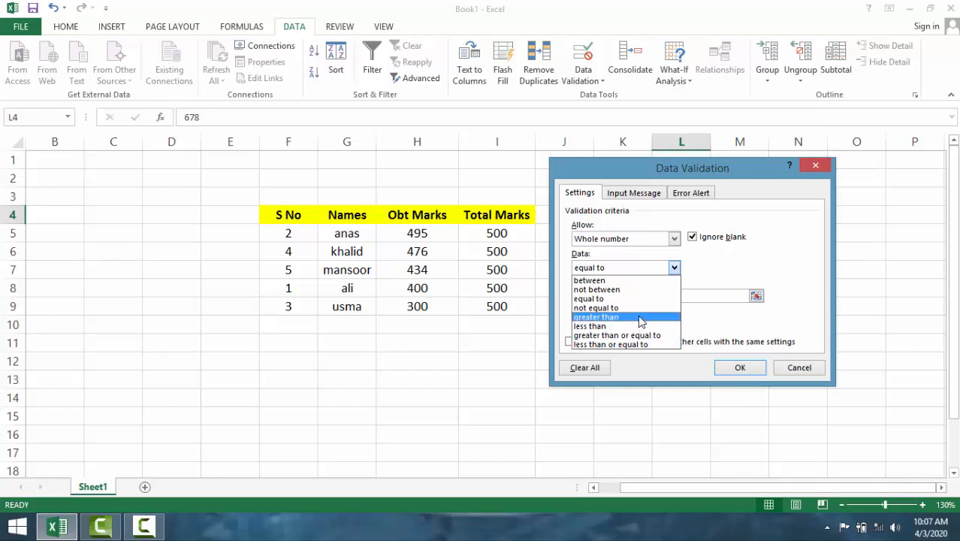
{"action": "left_click", "coordinate": [674, 267]}
{"action": "left_click", "coordinate": [674, 238]}
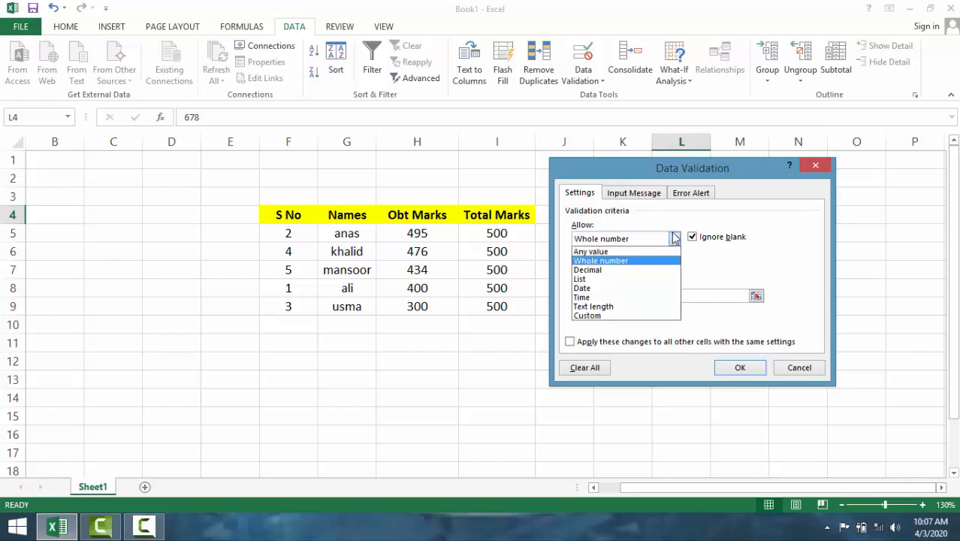
{"action": "left_click", "coordinate": [622, 278]}
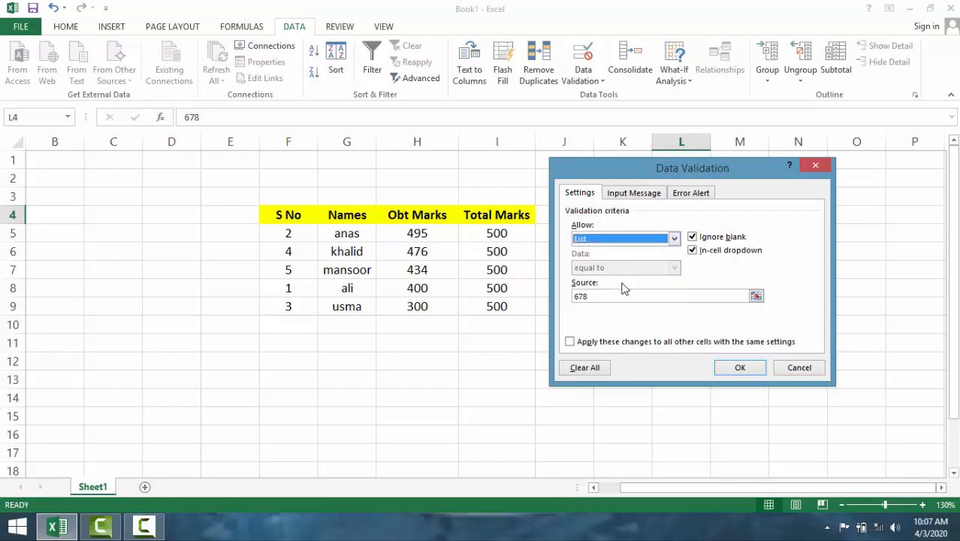
{"action": "left_click", "coordinate": [674, 238]}
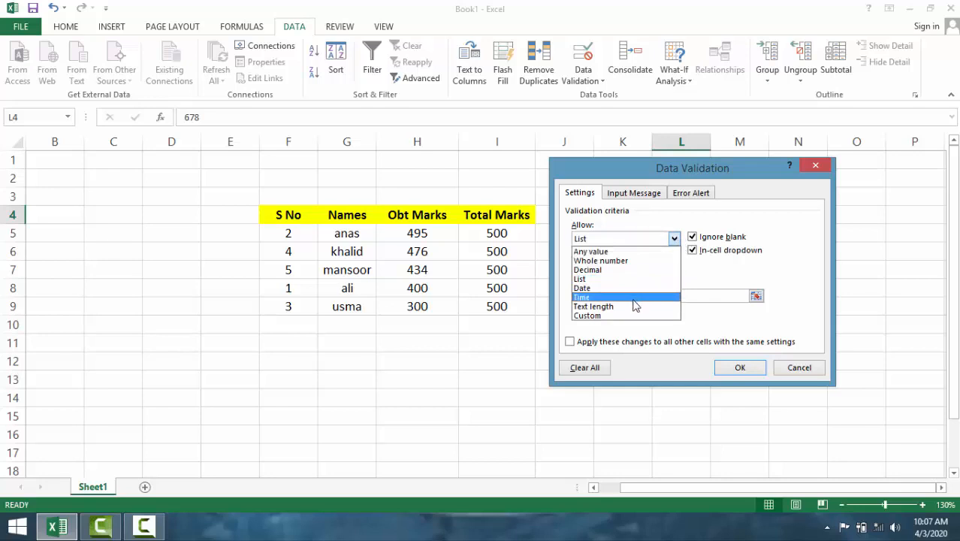
{"action": "left_click", "coordinate": [635, 306]}
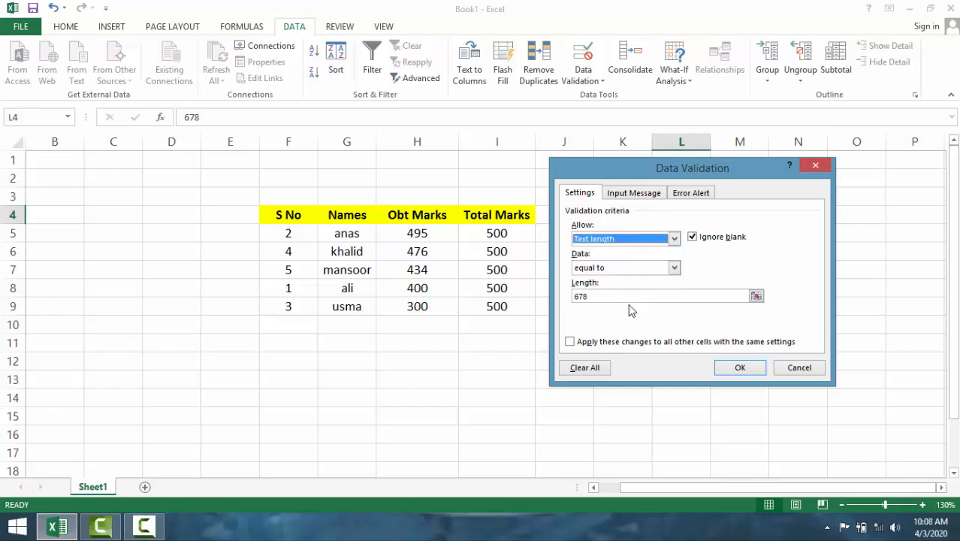
- Restrict the text length in L4 to between 1 and 5 characters and apply the rule
{"action": "left_click", "coordinate": [675, 268]}
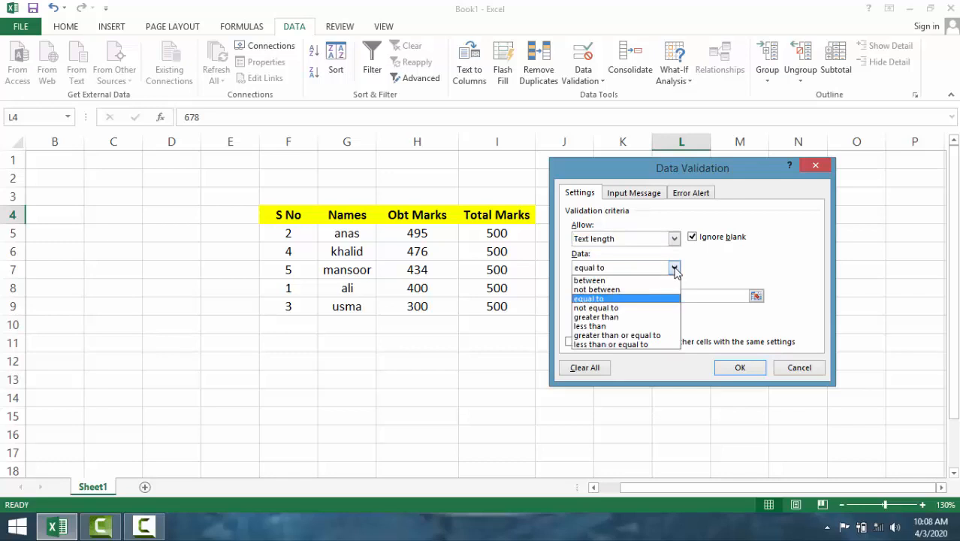
{"action": "left_click", "coordinate": [638, 280]}
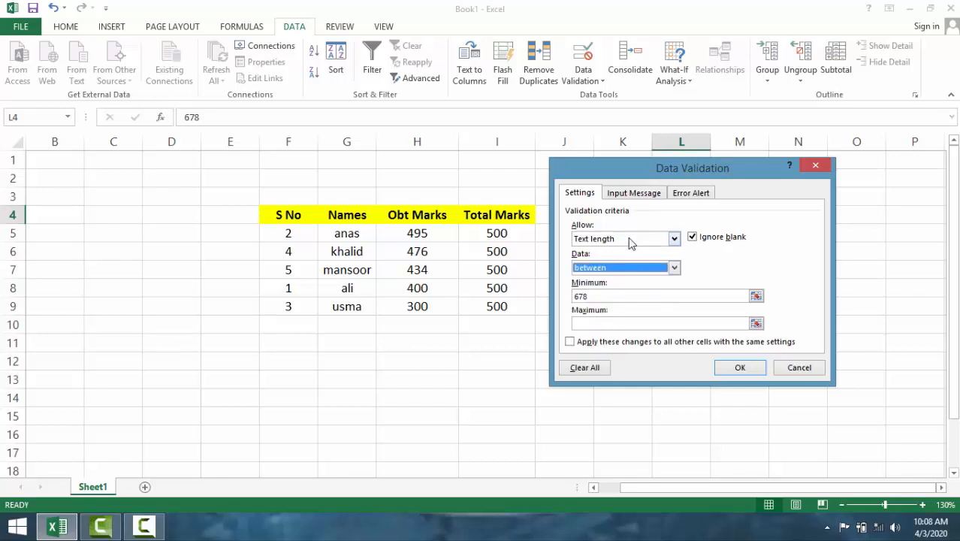
{"action": "left_click", "coordinate": [621, 297]}
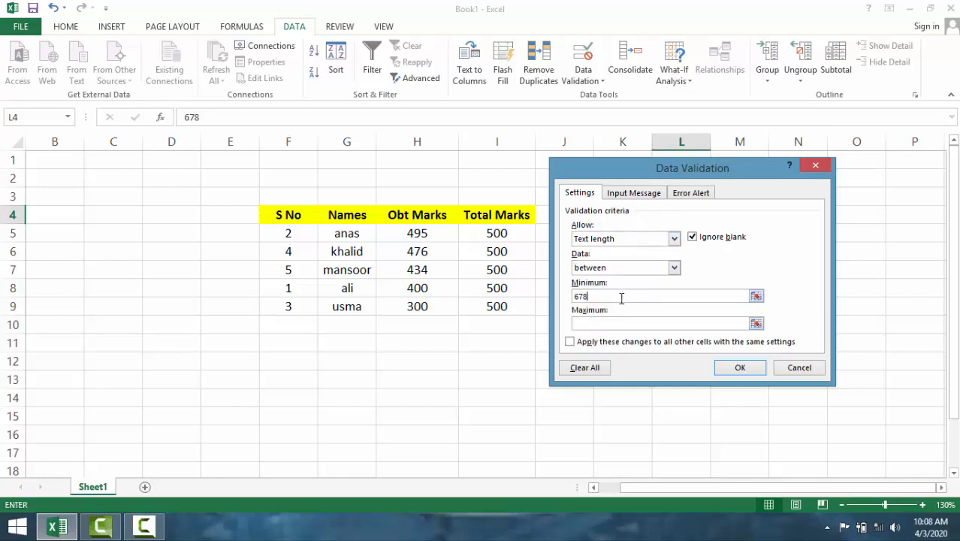
{"action": "key", "text": "BackSpace"}
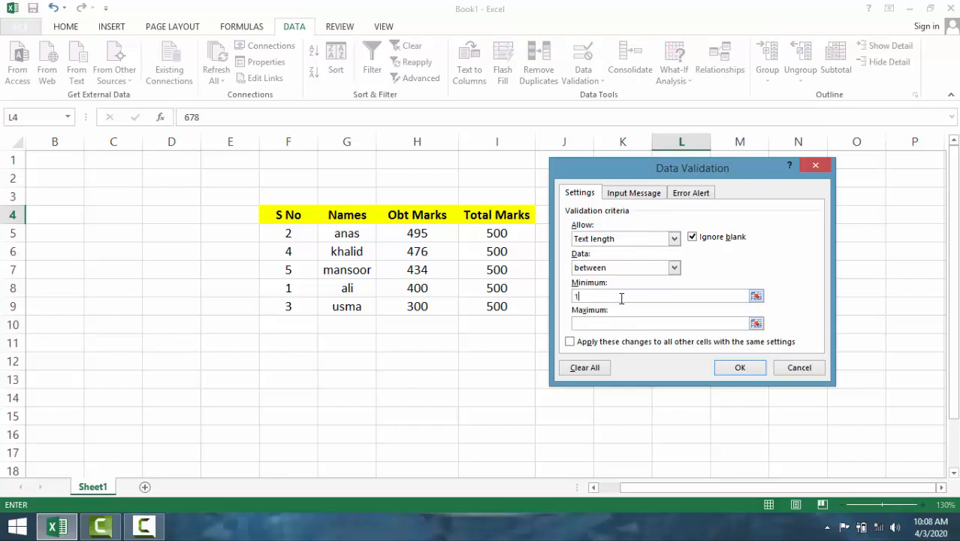
{"action": "left_click", "coordinate": [633, 327]}
{"action": "left_click", "coordinate": [730, 366]}
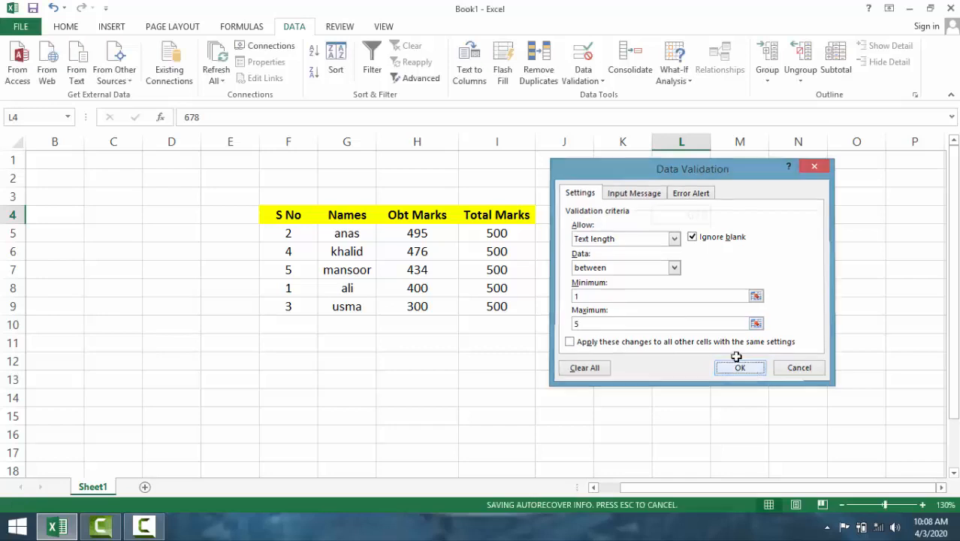
- Replace the number in L4 with a five-letter name to test the text length rule
{"action": "double_click", "coordinate": [699, 216]}
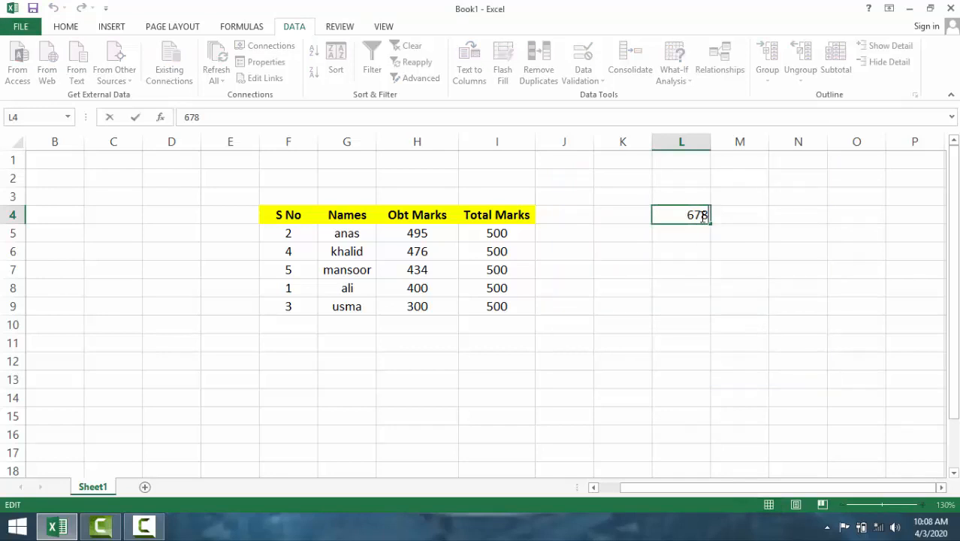
{"action": "key", "text": "BackSpace"}
{"action": "key", "text": "BackSpace"}
{"action": "key", "text": "BackSpace"}
{"action": "type", "text": "yasir"}
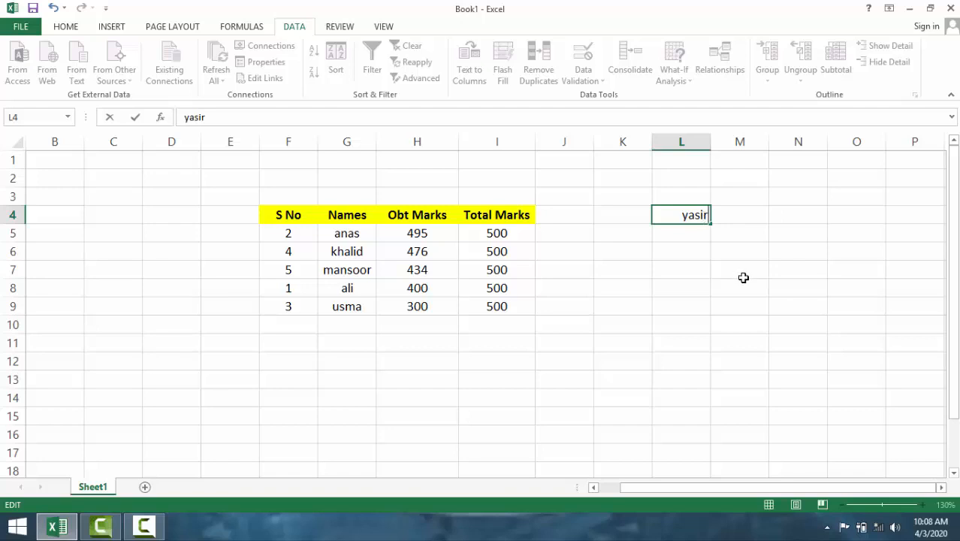
{"action": "left_click", "coordinate": [726, 245]}
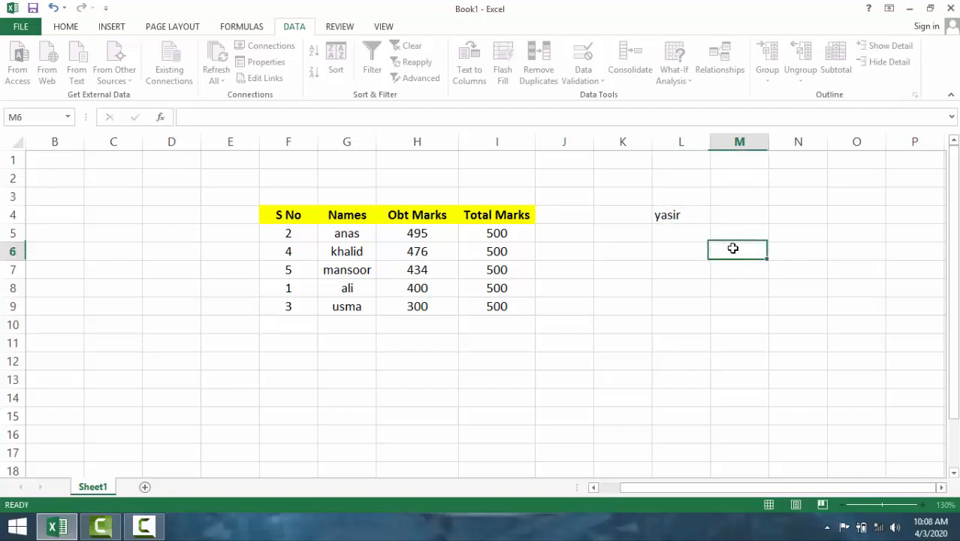
- Try to replace the name in L4 with a nine-letter name, and cancel the entry
{"action": "double_click", "coordinate": [691, 215]}
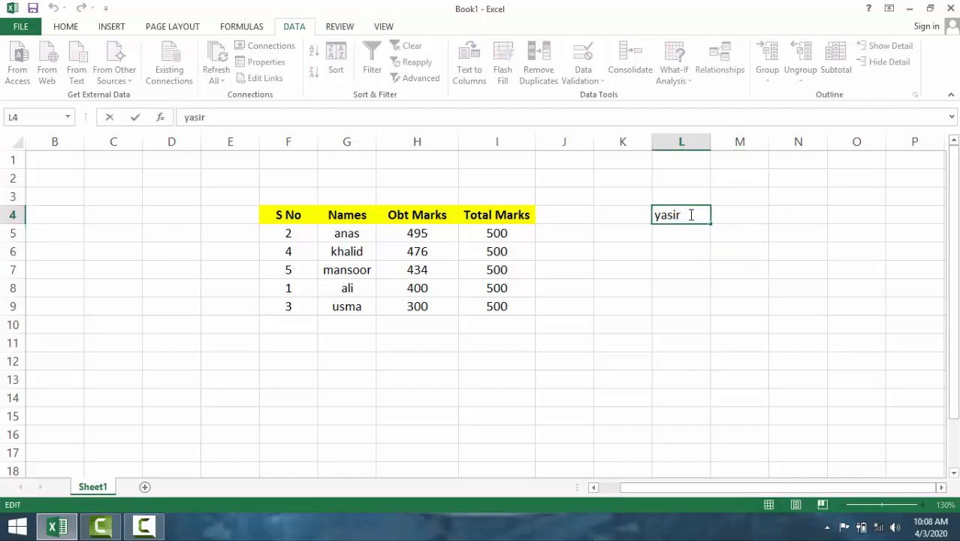
{"action": "key", "text": "BackSpace"}
{"action": "key", "text": "BackSpace"}
{"action": "key", "text": "BackSpace"}
{"action": "key", "text": "BackSpace"}
{"action": "key", "text": "BackSpace"}
{"action": "type", "text": "hizbullah"}
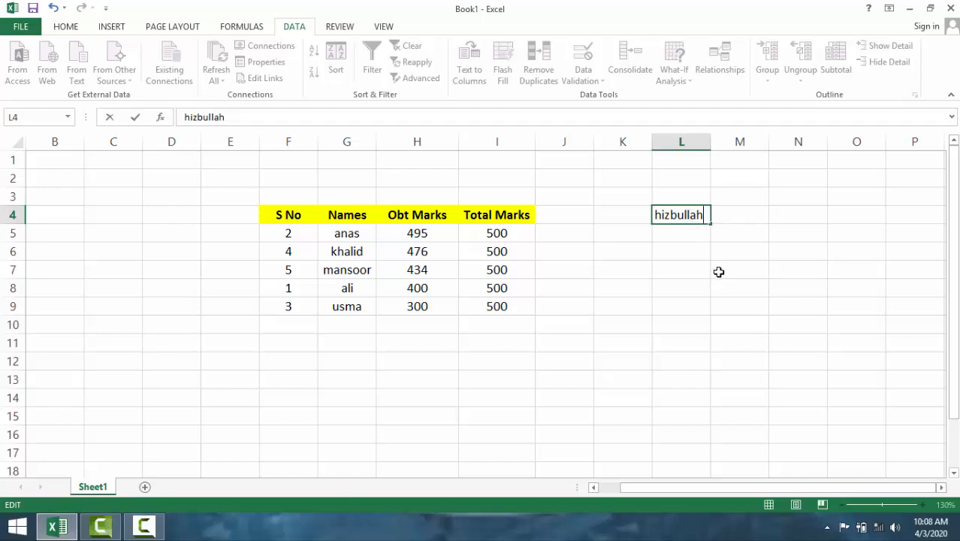
{"action": "key", "text": "Return"}
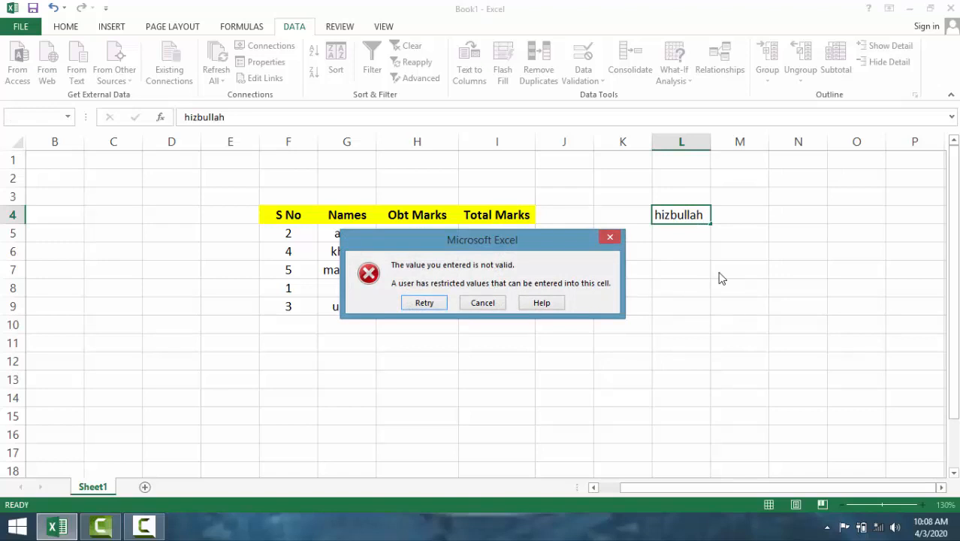
{"action": "left_click", "coordinate": [483, 303]}
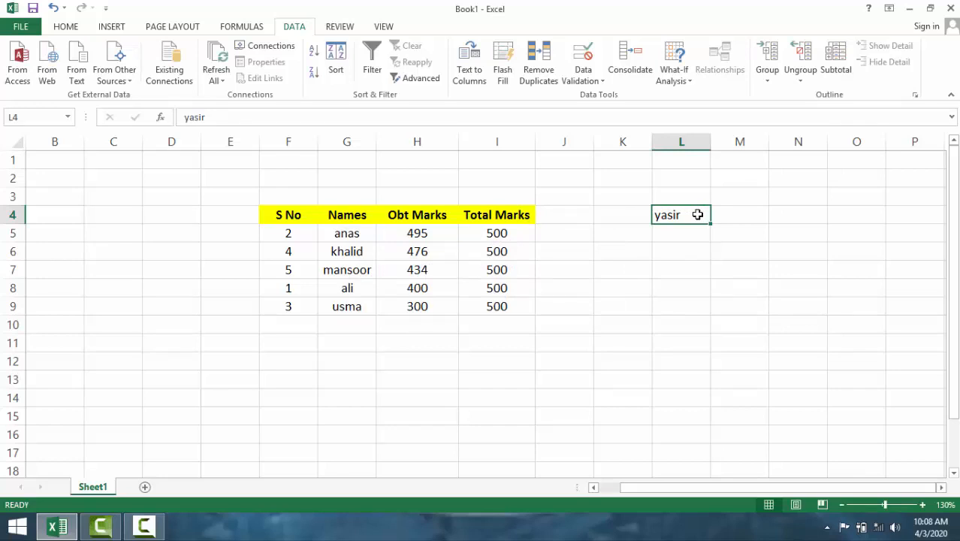
- Change the data validation of L4 to allow only a text length equal to 5
{"action": "left_click", "coordinate": [601, 81]}
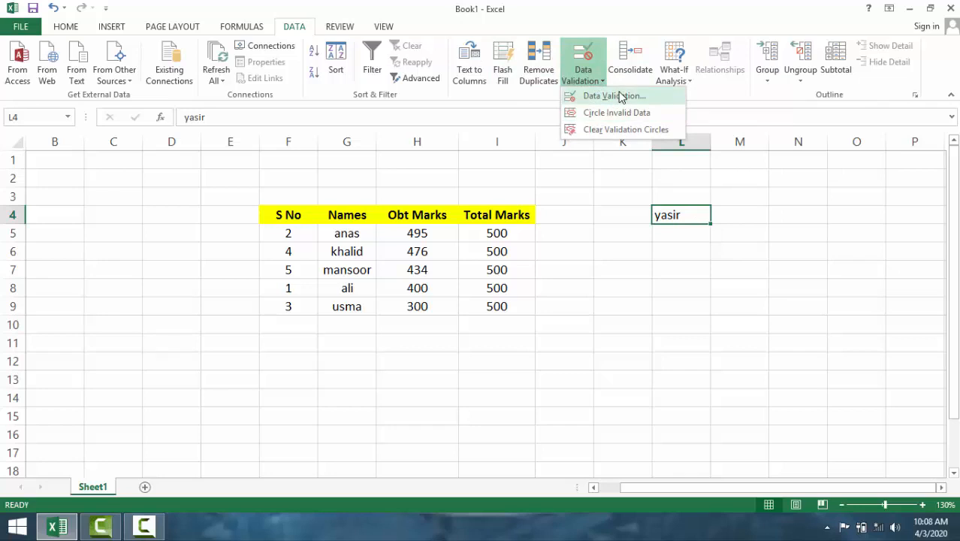
{"action": "left_click", "coordinate": [621, 96]}
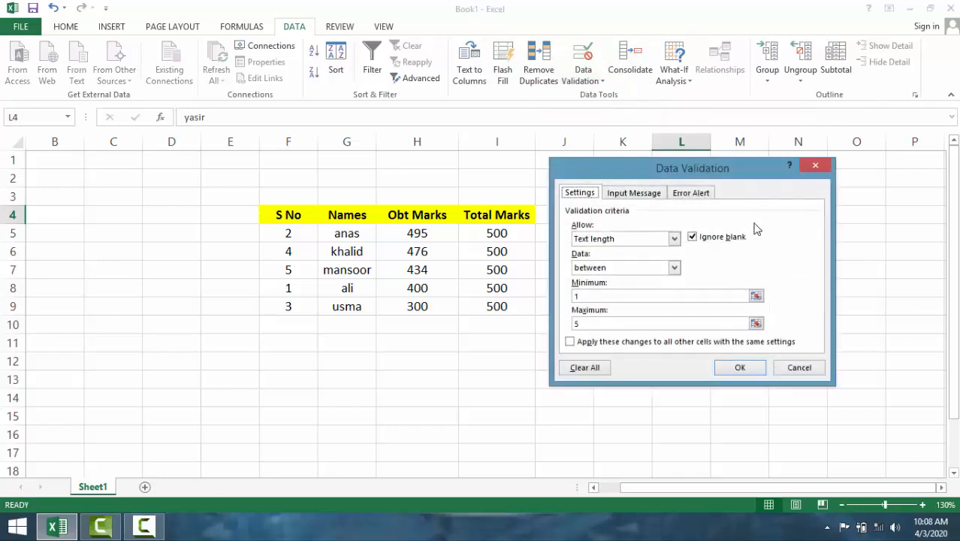
{"action": "left_click", "coordinate": [674, 267]}
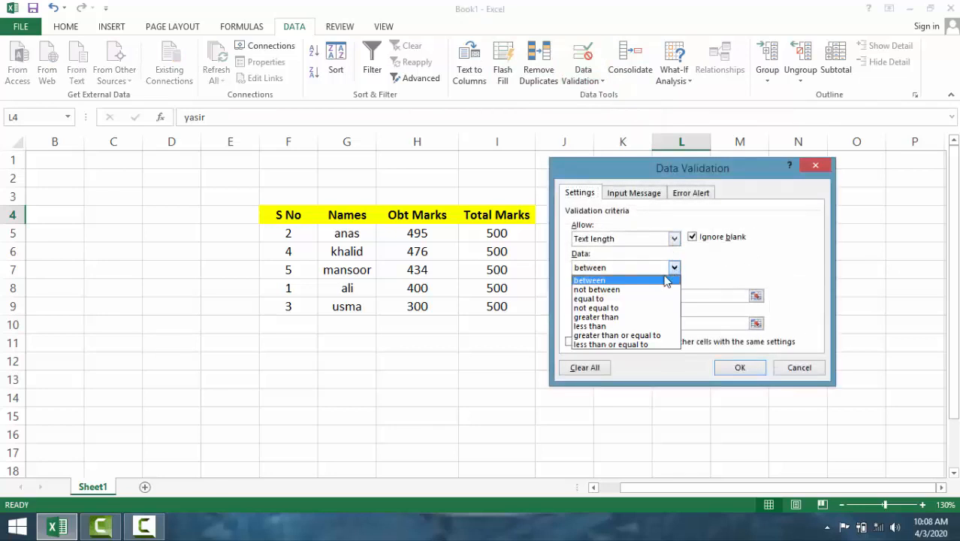
{"action": "left_click", "coordinate": [621, 300]}
{"action": "left_click", "coordinate": [685, 297]}
{"action": "type", "text": "1"}
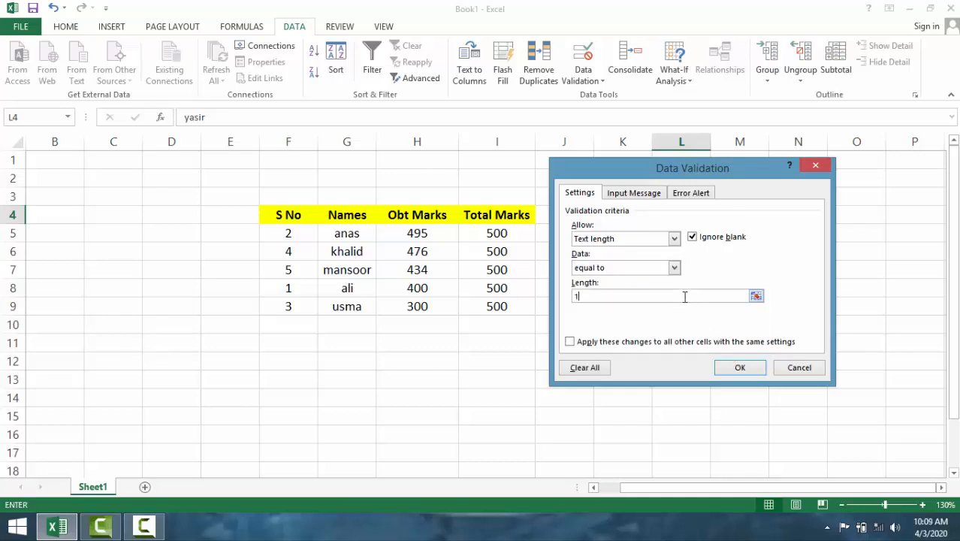
{"action": "key", "text": "BackSpace"}
{"action": "type", "text": "5"}
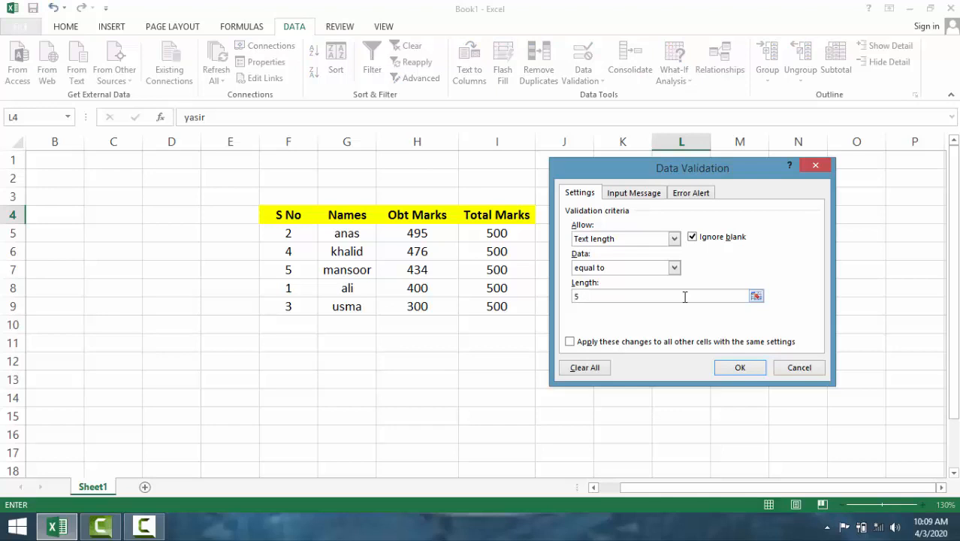
{"action": "left_click", "coordinate": [736, 379]}
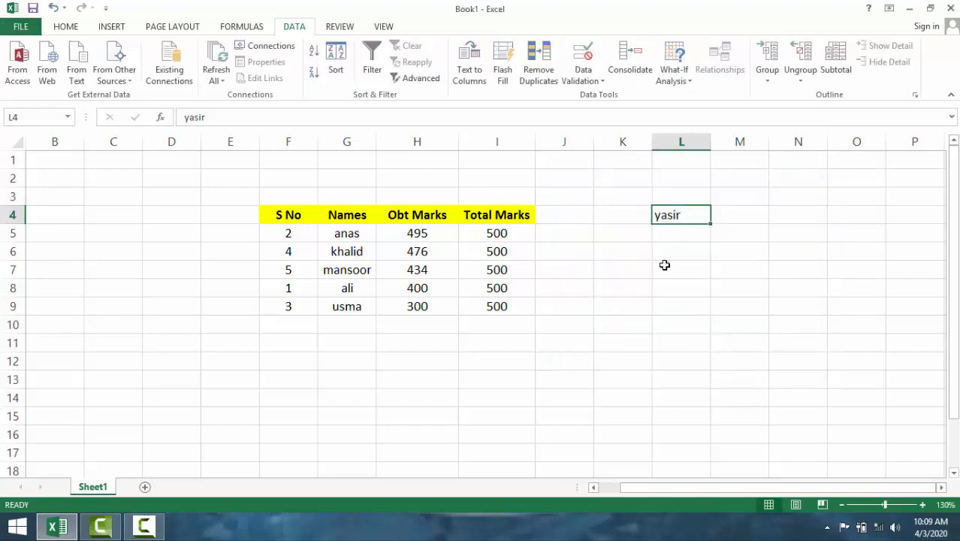
- Try to append a three-letter name to the entry in L4, and cancel the entry
{"action": "double_click", "coordinate": [683, 218]}
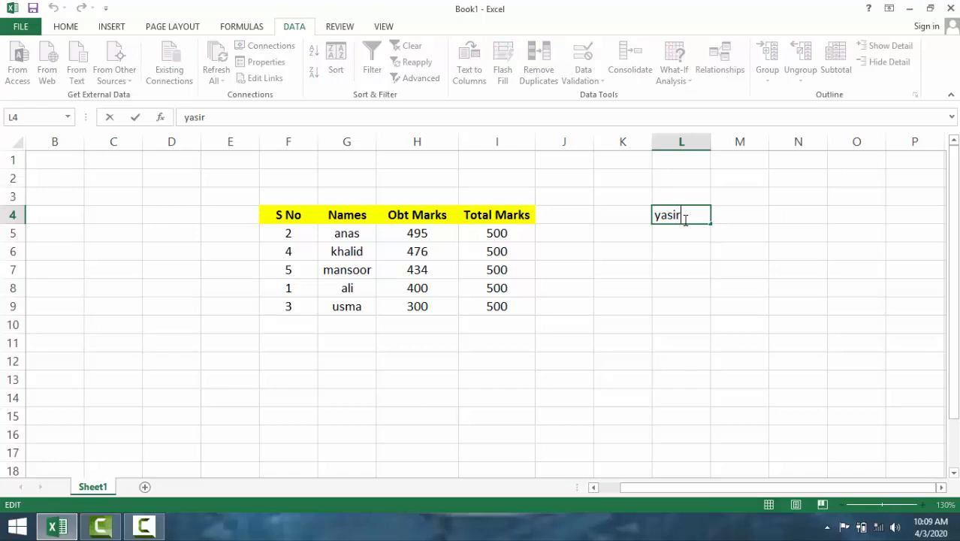
{"action": "type", "text": "ali"}
{"action": "key", "text": "Return"}
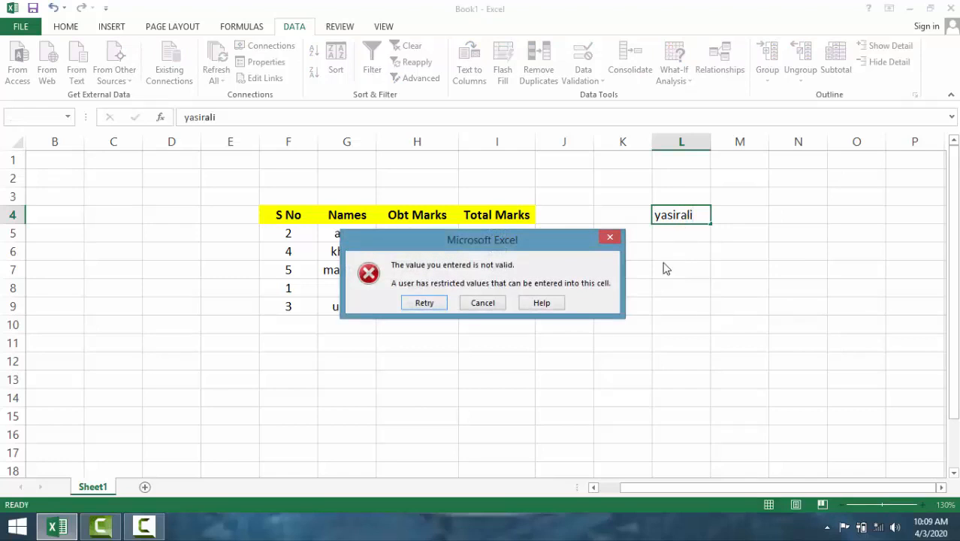
{"action": "left_click", "coordinate": [487, 303]}
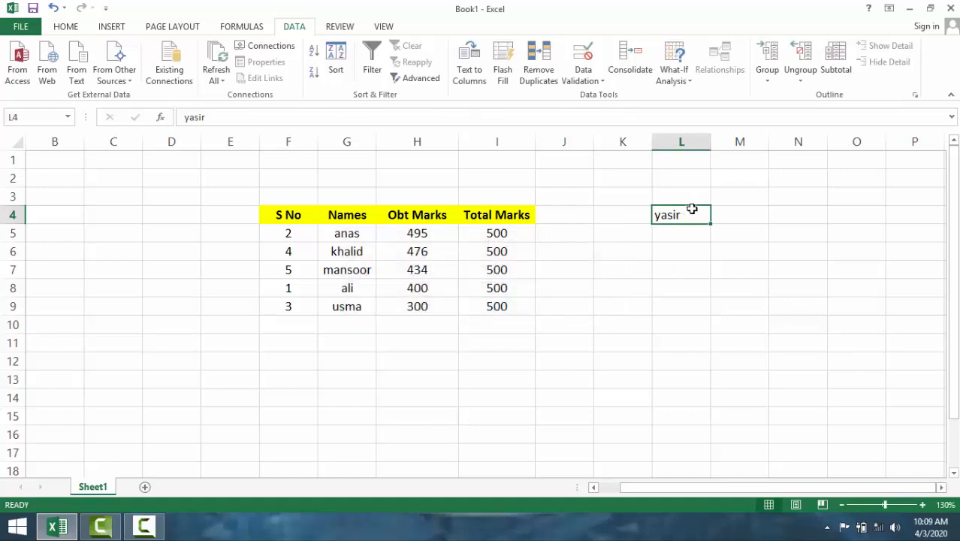
- Try to shorten the name in L4 by deleting its last letter, and discard the entry
{"action": "double_click", "coordinate": [692, 214]}
{"action": "key", "text": "BackSpace"}
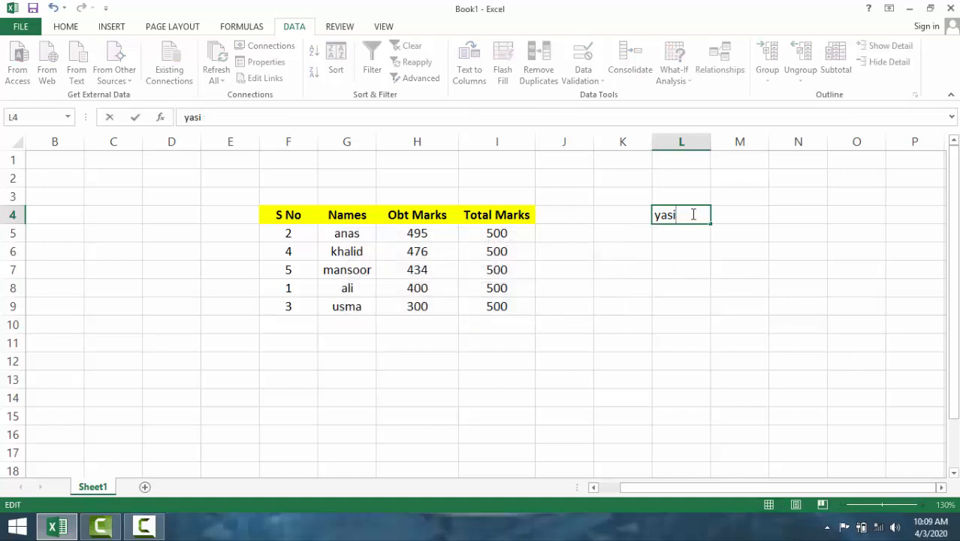
{"action": "key", "text": "Return"}
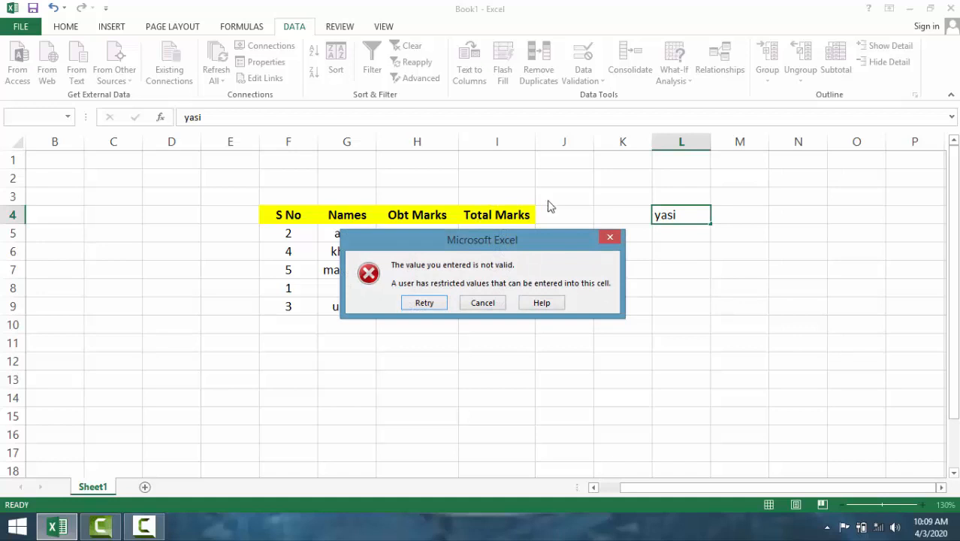
{"action": "left_click", "coordinate": [606, 238]}
{"action": "left_click", "coordinate": [602, 236]}
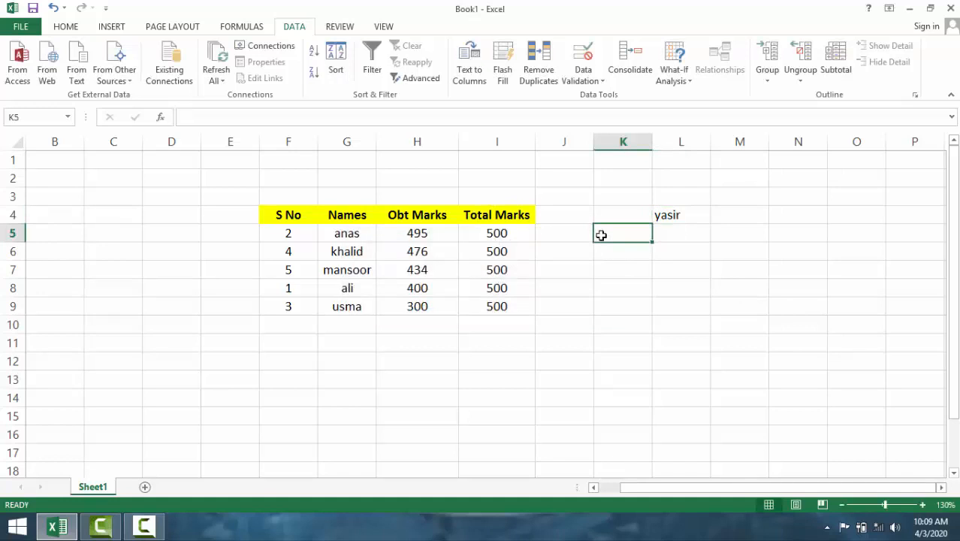
- Add an input message to L4's data validation with the title "Caution" and the text "this area is danger"
{"action": "left_click", "coordinate": [679, 211]}
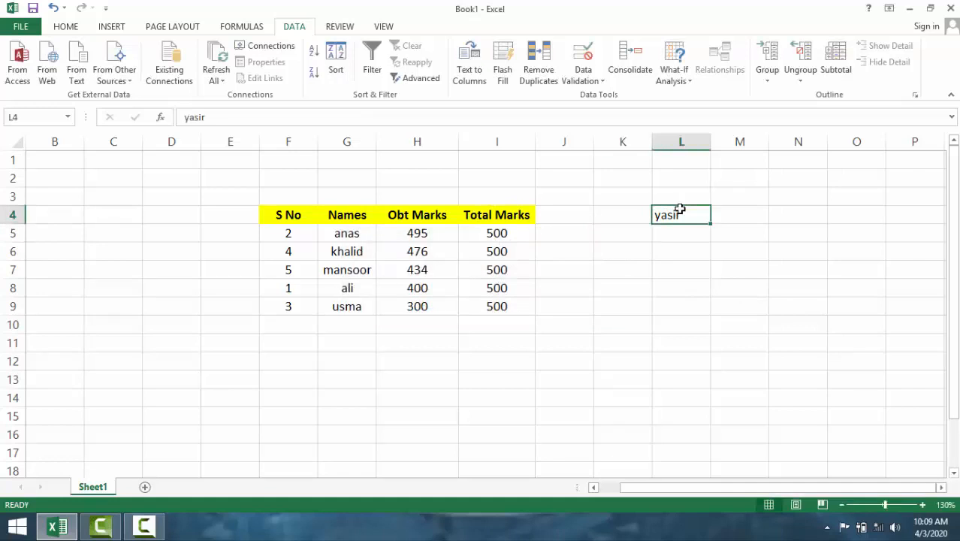
{"action": "left_click", "coordinate": [598, 80]}
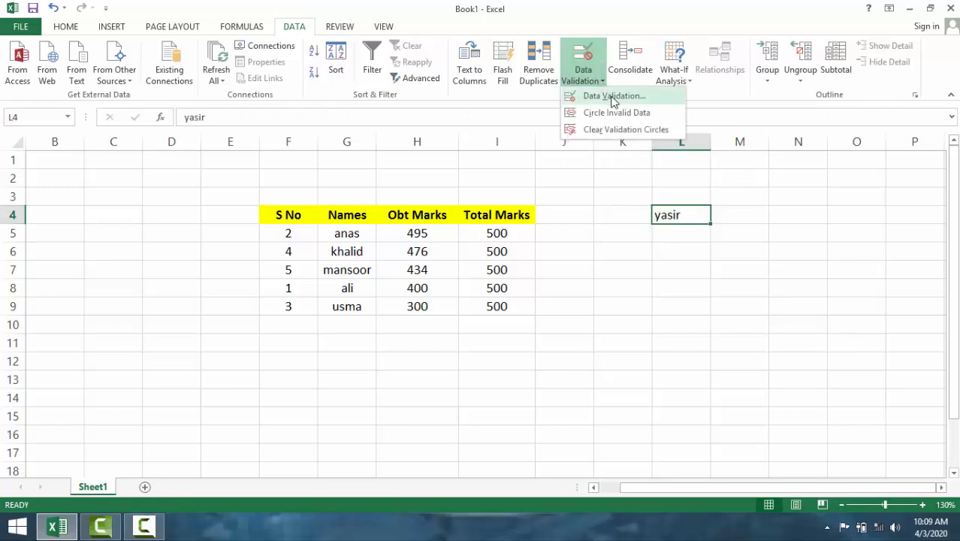
{"action": "left_click", "coordinate": [625, 103]}
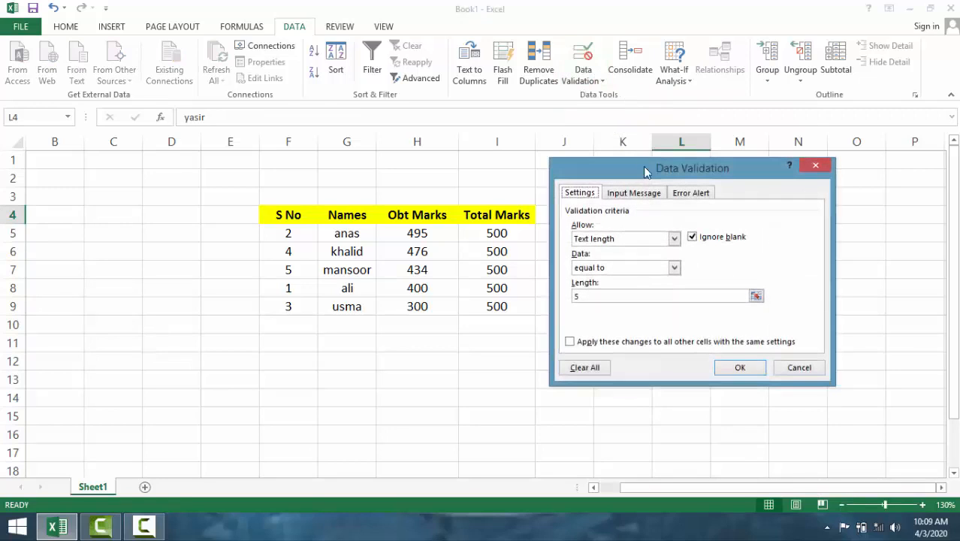
{"action": "left_click", "coordinate": [645, 195]}
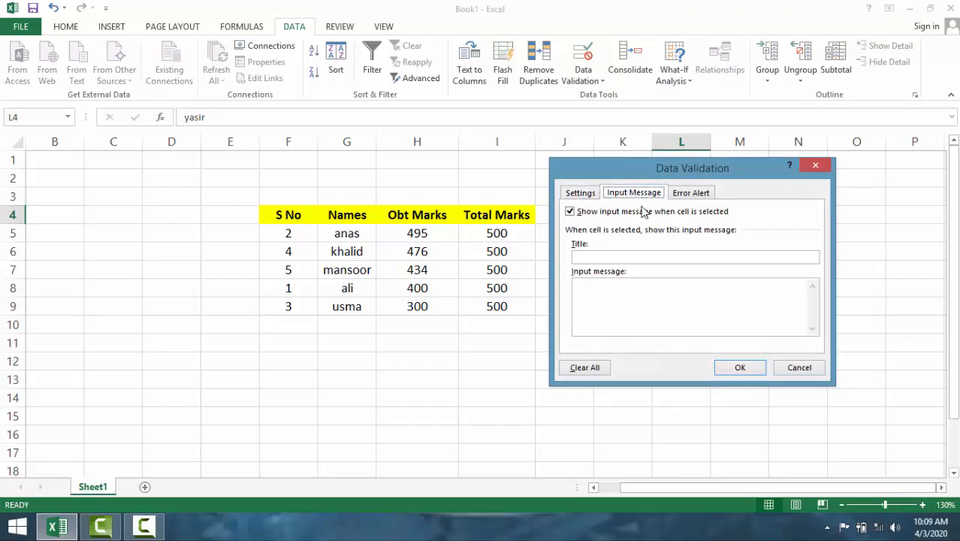
{"action": "left_click", "coordinate": [615, 260]}
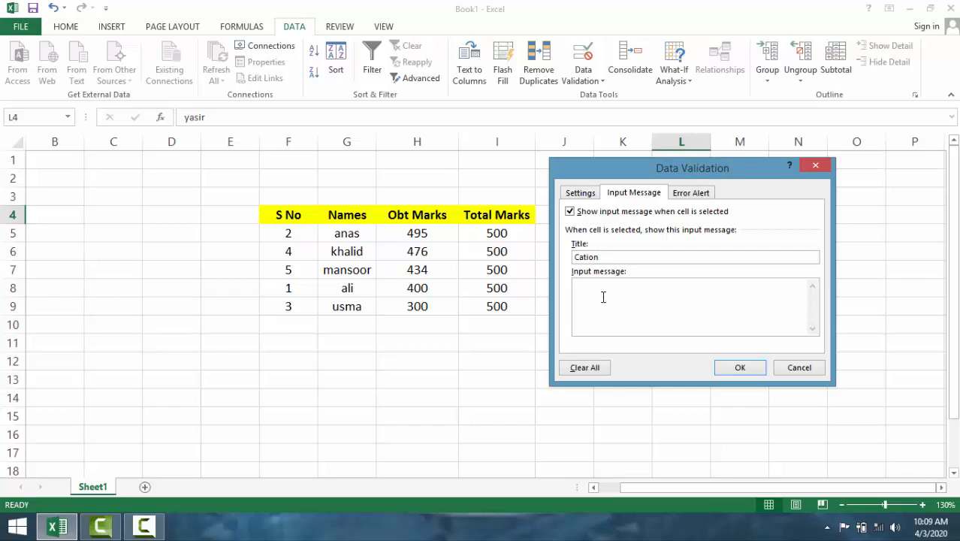
{"action": "left_click", "coordinate": [584, 257]}
{"action": "type", "text": "u"}
{"action": "left_click", "coordinate": [620, 304]}
{"action": "type", "text": "this area is danger"}
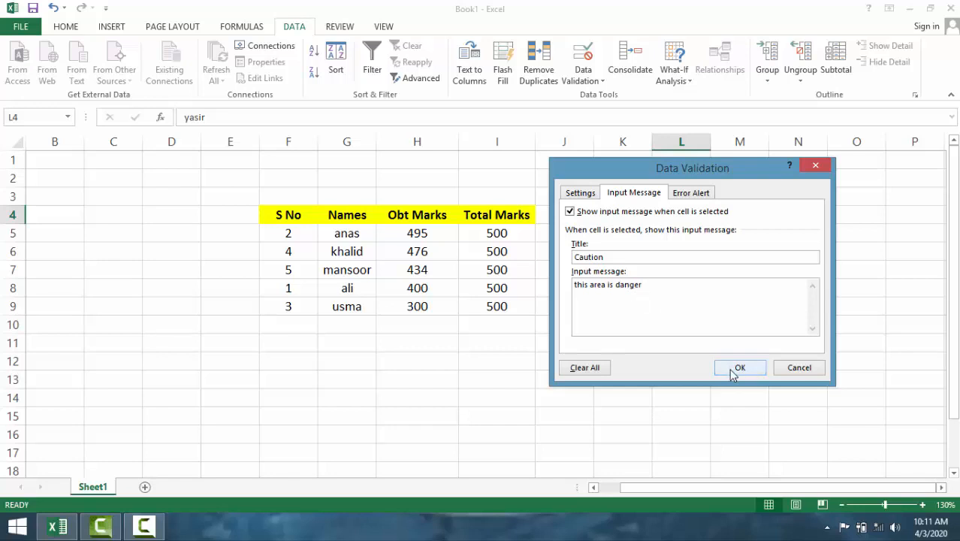
- Set the error alert style of L4's data validation to Information, and apply the validation settings
{"action": "left_click", "coordinate": [693, 193]}
{"action": "left_click", "coordinate": [671, 258]}
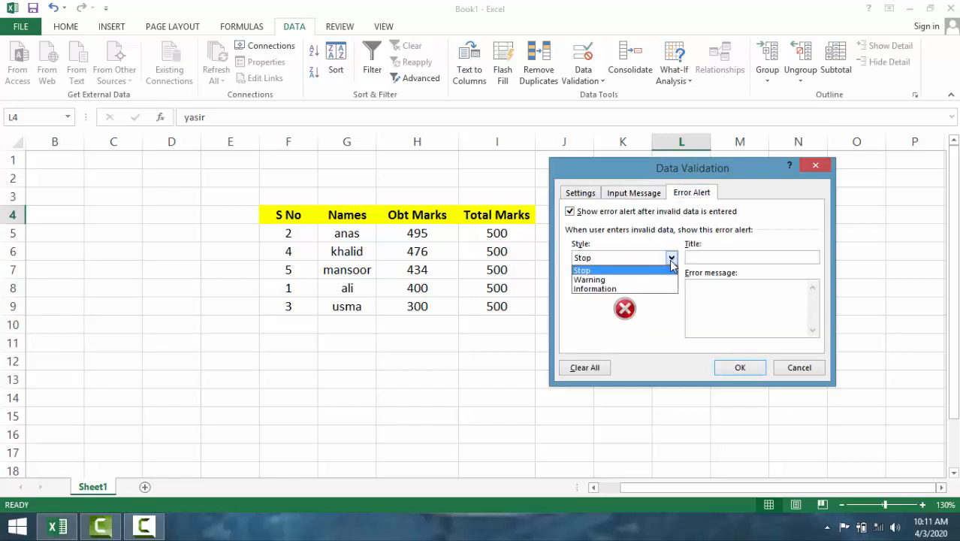
{"action": "left_click", "coordinate": [626, 279]}
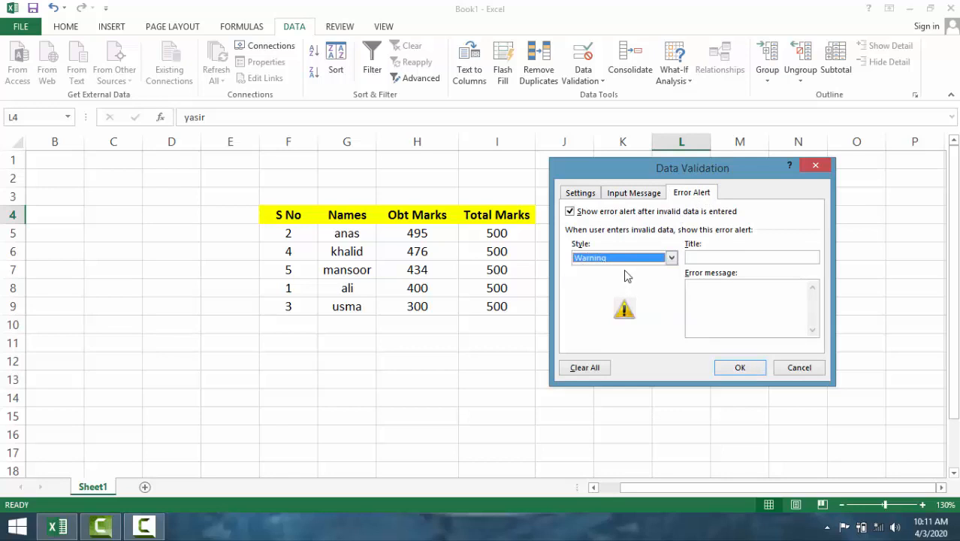
{"action": "left_click", "coordinate": [627, 259]}
{"action": "left_click", "coordinate": [621, 288]}
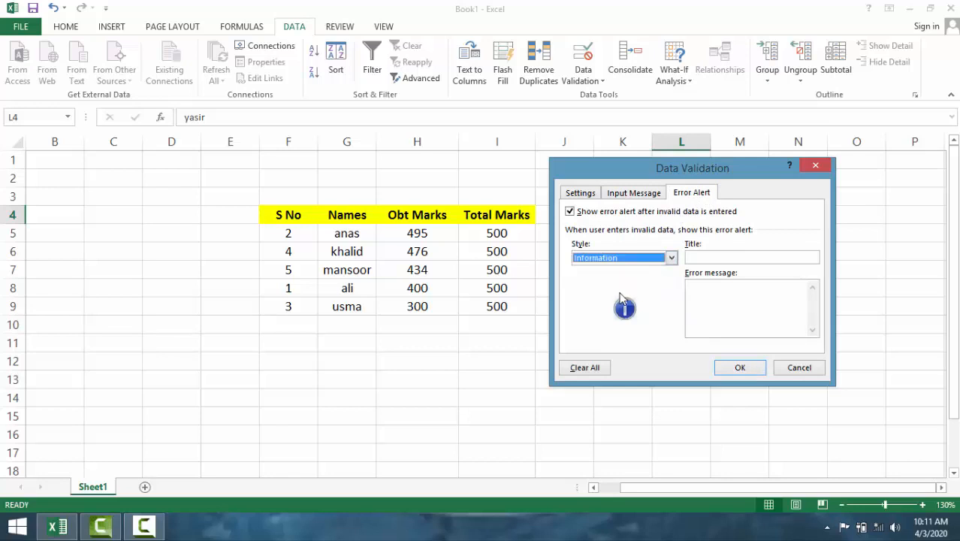
{"action": "left_click", "coordinate": [725, 366]}
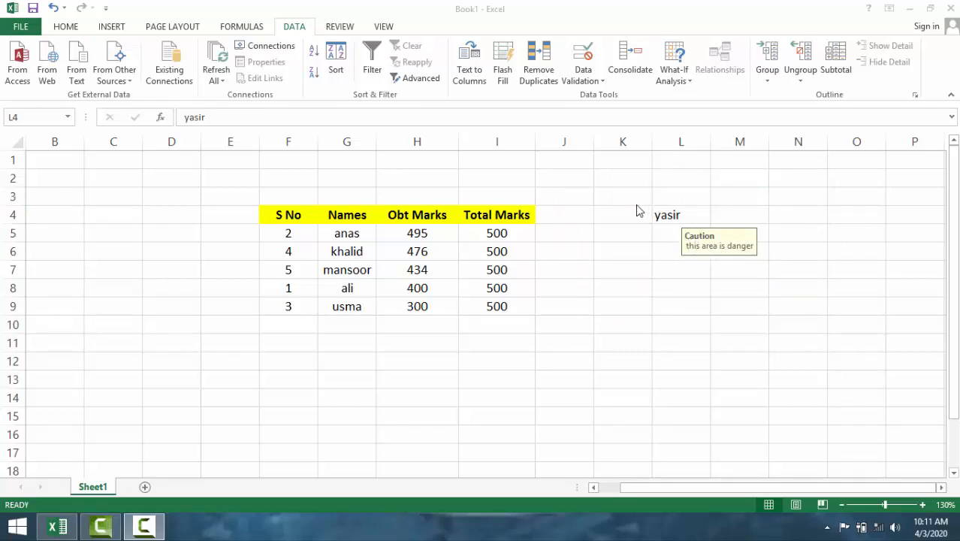
- Give L4's error alert the title "don't Writing" and the error message "da red zone dy"
{"action": "left_click", "coordinate": [671, 214]}
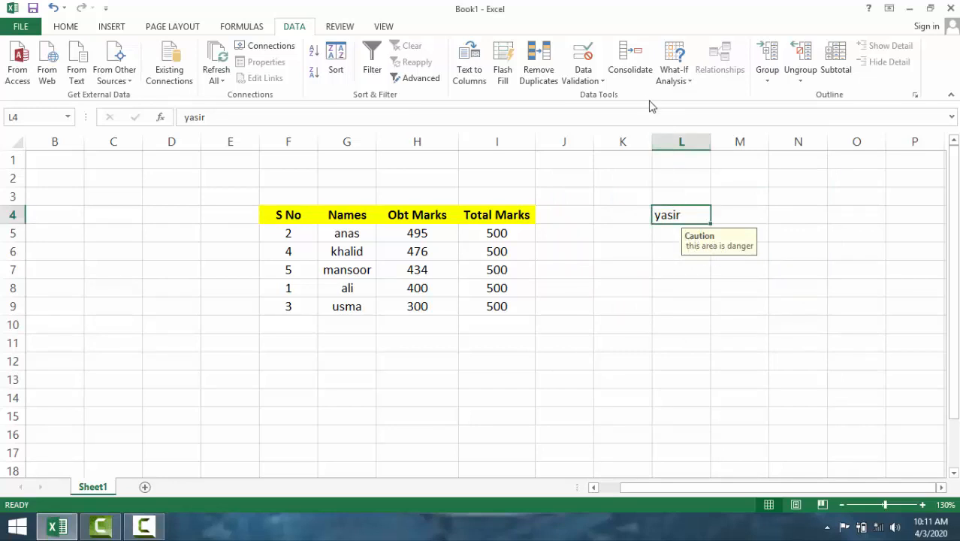
{"action": "left_click", "coordinate": [583, 83]}
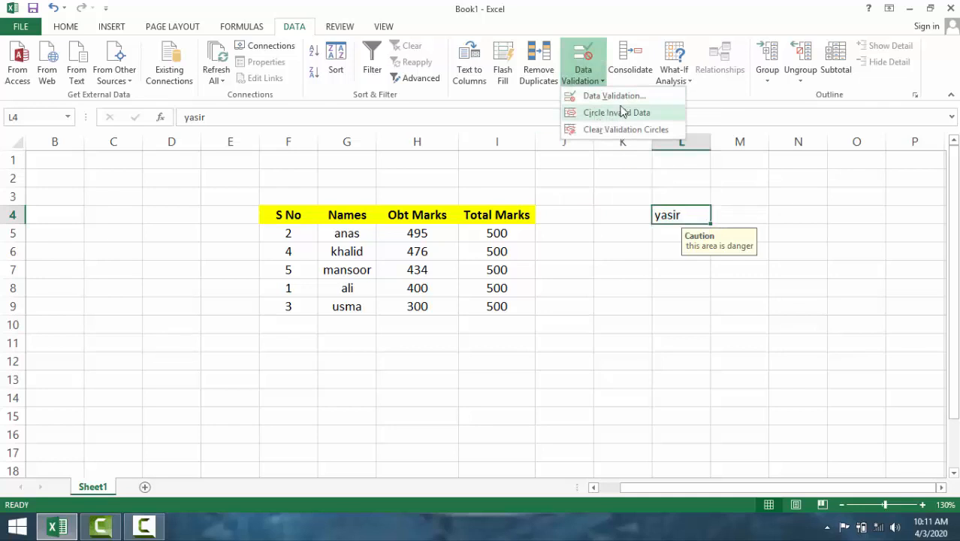
{"action": "left_click", "coordinate": [632, 97]}
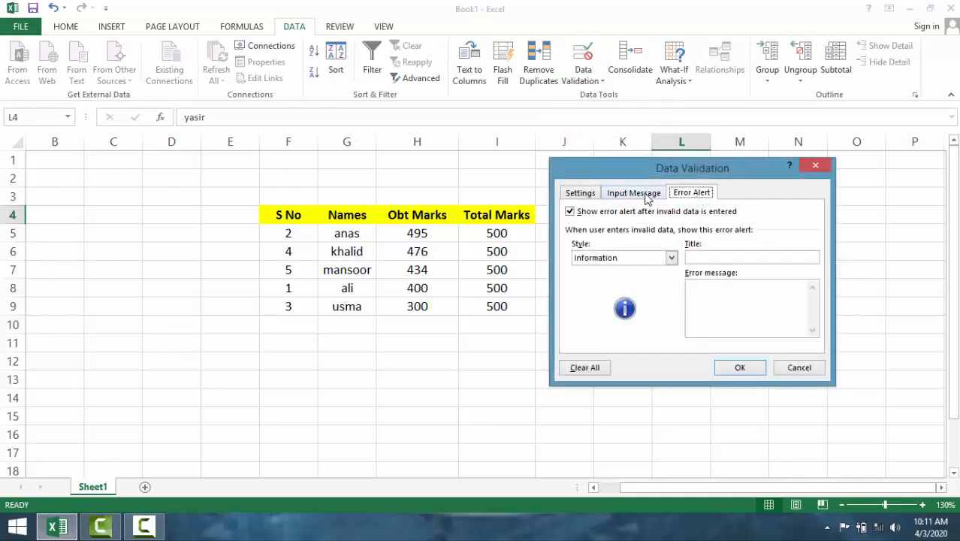
{"action": "left_click", "coordinate": [725, 258]}
{"action": "type", "text": "don't Writing"}
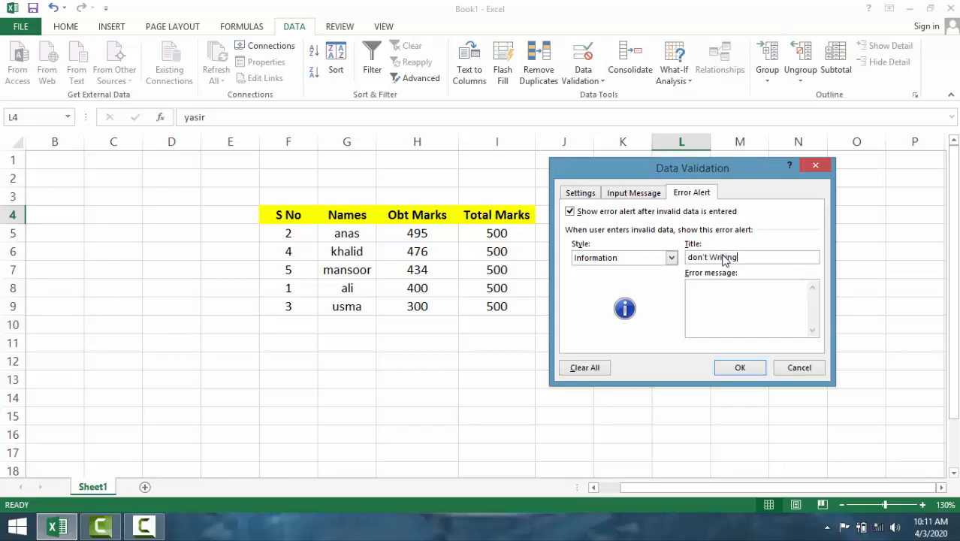
{"action": "left_click", "coordinate": [732, 296]}
{"action": "type", "text": "da"}
{"action": "type", "text": "red zone dy"}
{"action": "left_click", "coordinate": [737, 368]}
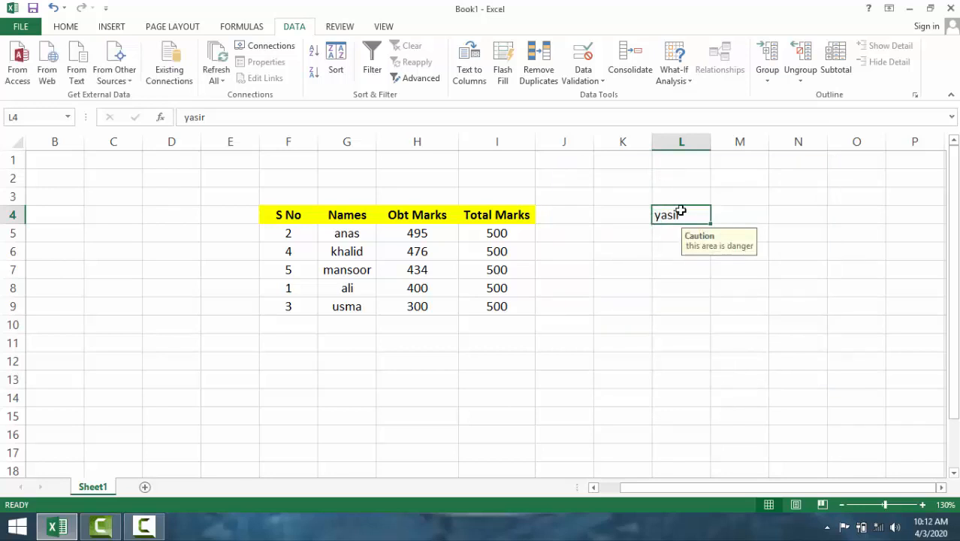
- Try to append "hj" to the entry in L4, and cancel the entry
{"action": "double_click", "coordinate": [680, 214]}
{"action": "type", "text": "hj"}
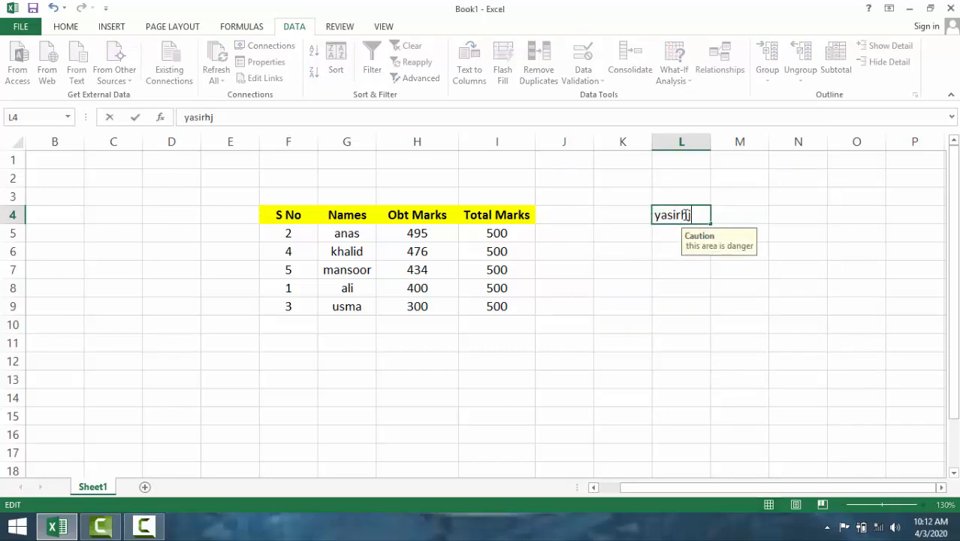
{"action": "left_click", "coordinate": [781, 212]}
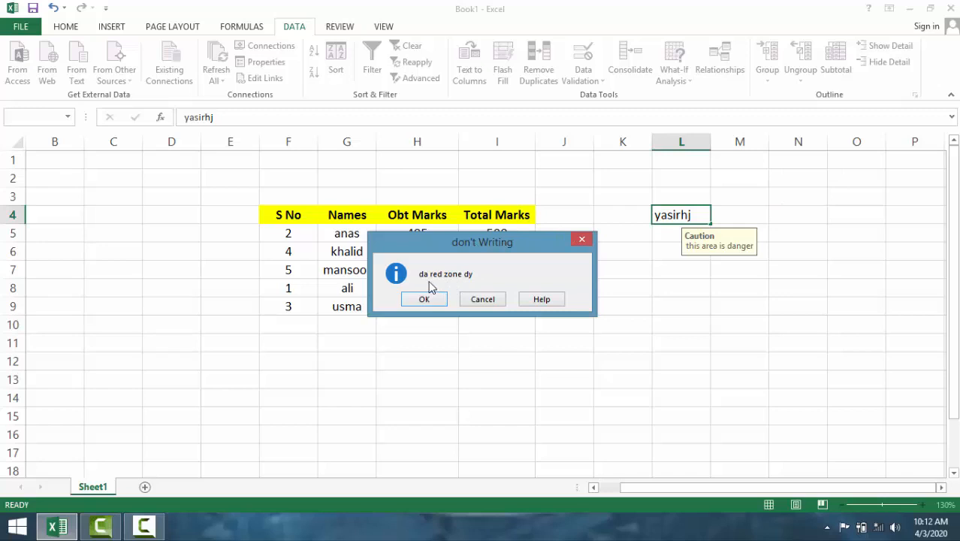
{"action": "left_click", "coordinate": [489, 301]}
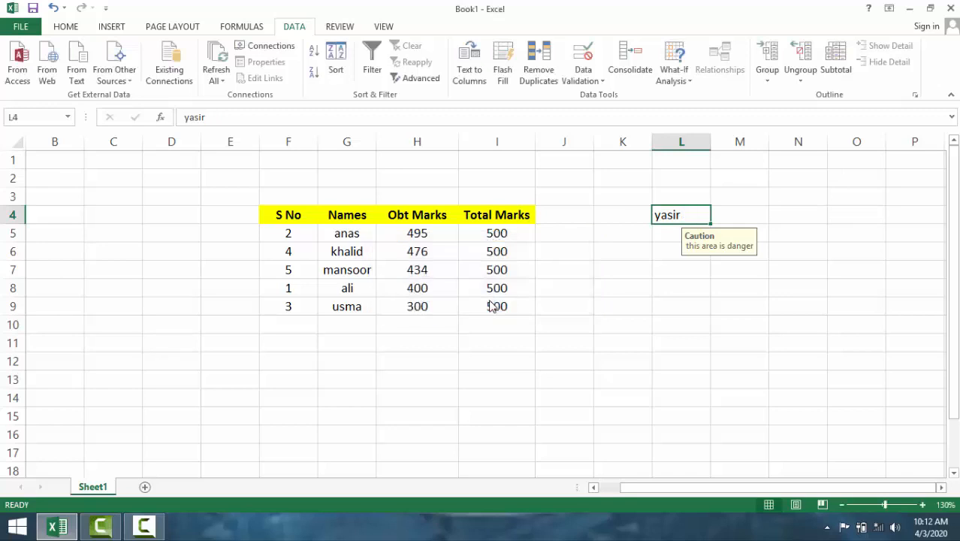
{"action": "left_click", "coordinate": [627, 228]}
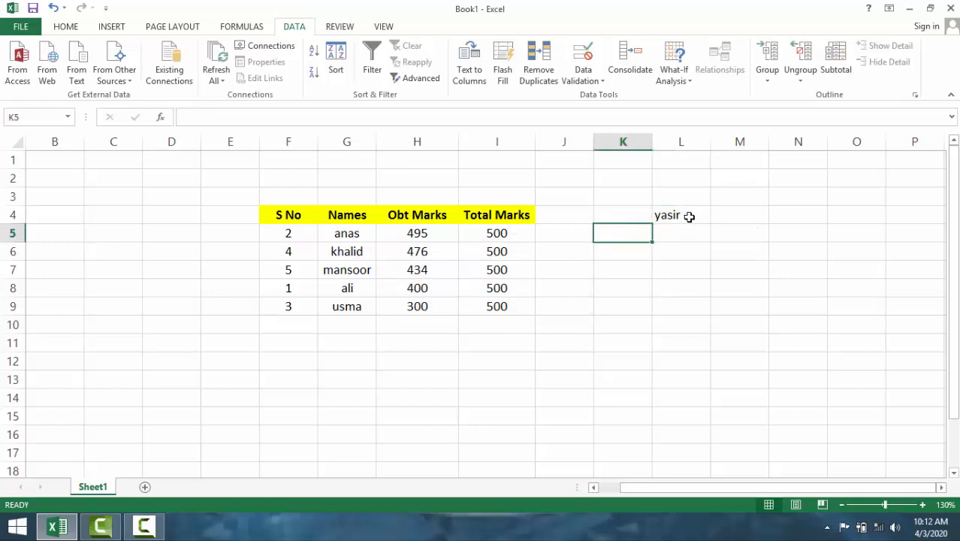
{"action": "left_click", "coordinate": [689, 216]}
{"action": "left_click", "coordinate": [735, 217]}
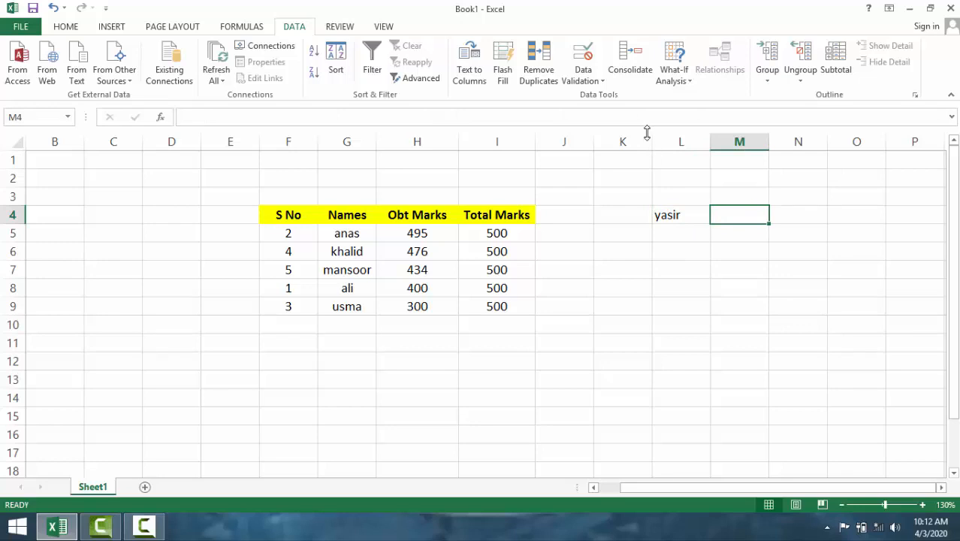
- Enter the numbers 56, 78, 456, 453 and 35 down cells M4 to M8
{"action": "left_click", "coordinate": [744, 269]}
{"action": "left_click", "coordinate": [747, 223]}
{"action": "type", "text": "56"}
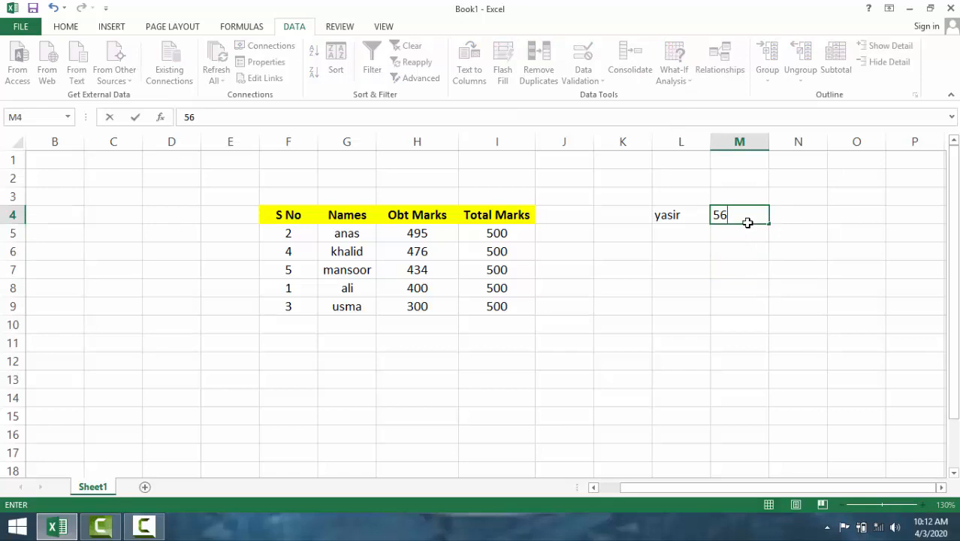
{"action": "key", "text": "Return"}
{"action": "type", "text": "78"}
{"action": "key", "text": "Return"}
{"action": "type", "text": "456"}
{"action": "key", "text": "Return"}
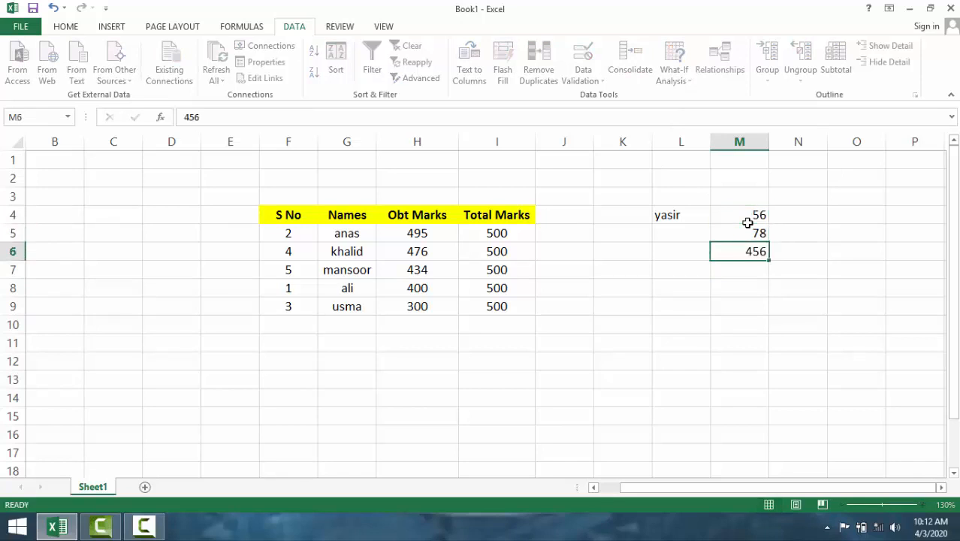
{"action": "key", "text": "Return"}
{"action": "type", "text": "453"}
{"action": "key", "text": "Return"}
{"action": "type", "text": "35"}
{"action": "key", "text": "Return"}
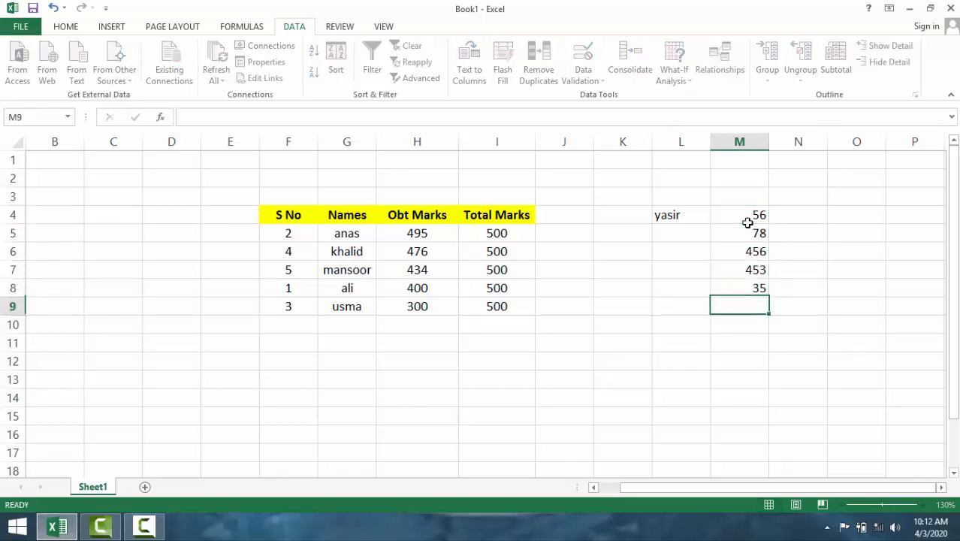
- Try to circle invalid data in the number range M4:M8
{"action": "left_click_drag", "start_coordinate": [740, 213], "coordinate": [744, 282]}
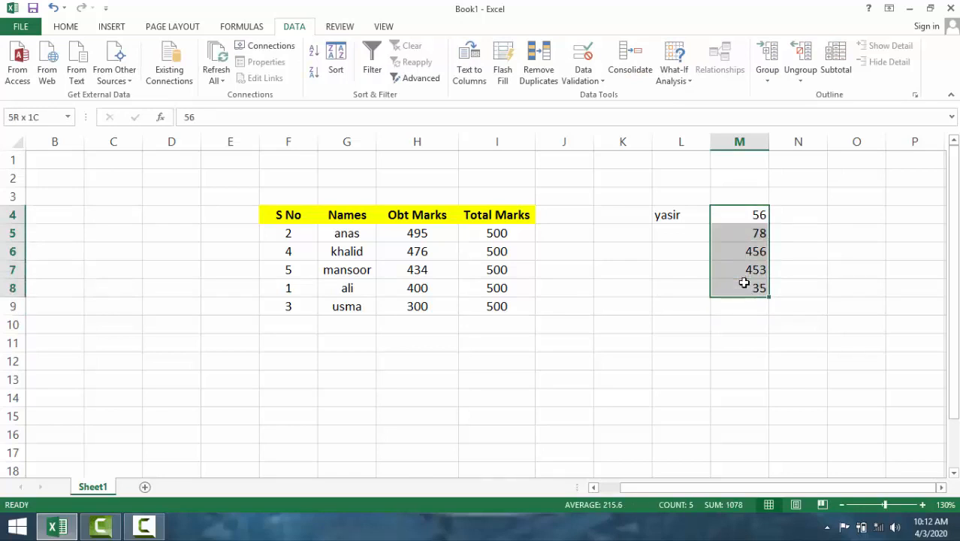
{"action": "left_click", "coordinate": [584, 78]}
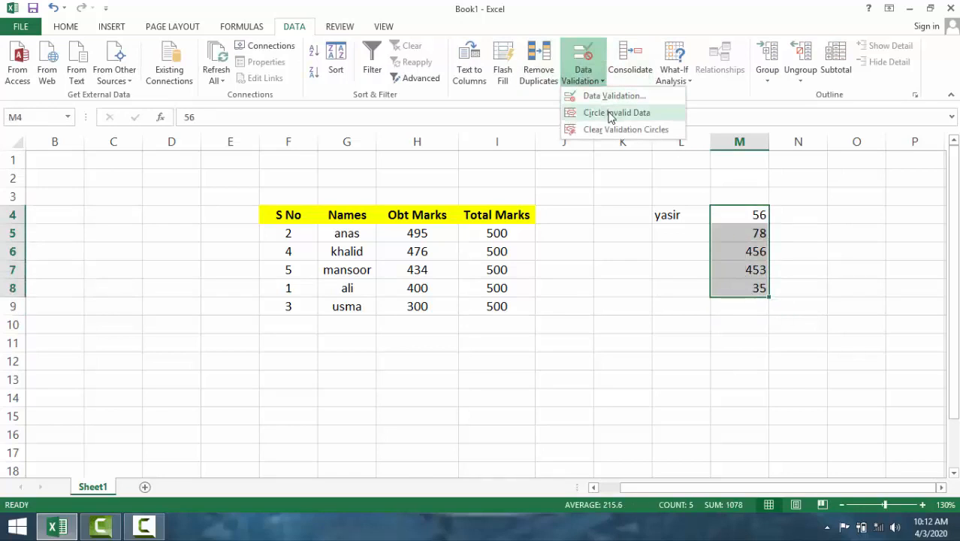
{"action": "left_click", "coordinate": [614, 113]}
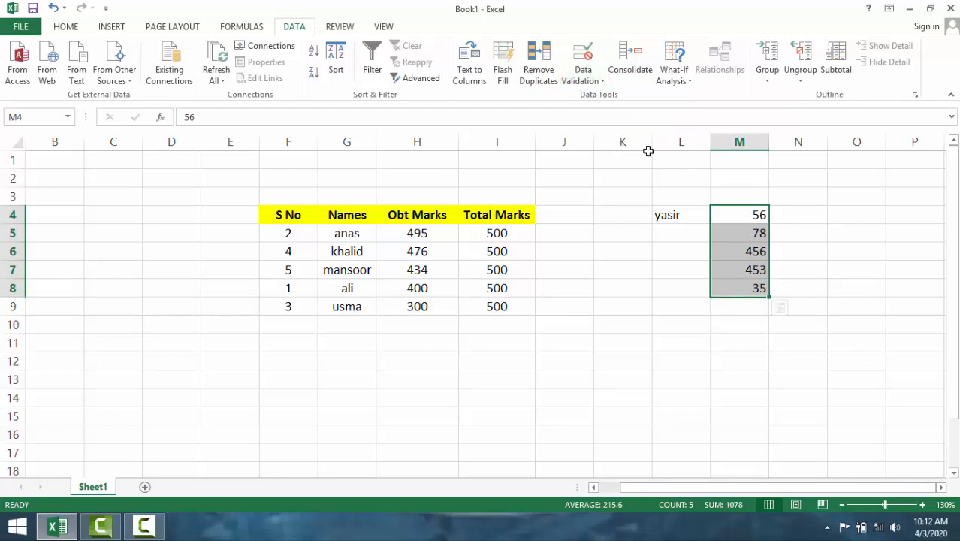
- Restrict M4:M8 with data validation to whole numbers equal to 1
{"action": "left_click", "coordinate": [585, 81]}
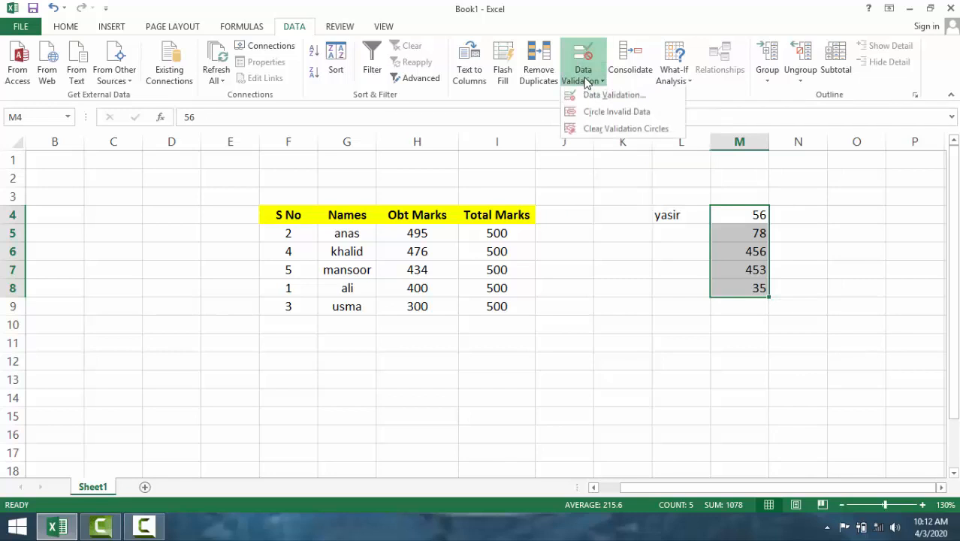
{"action": "left_click", "coordinate": [596, 97]}
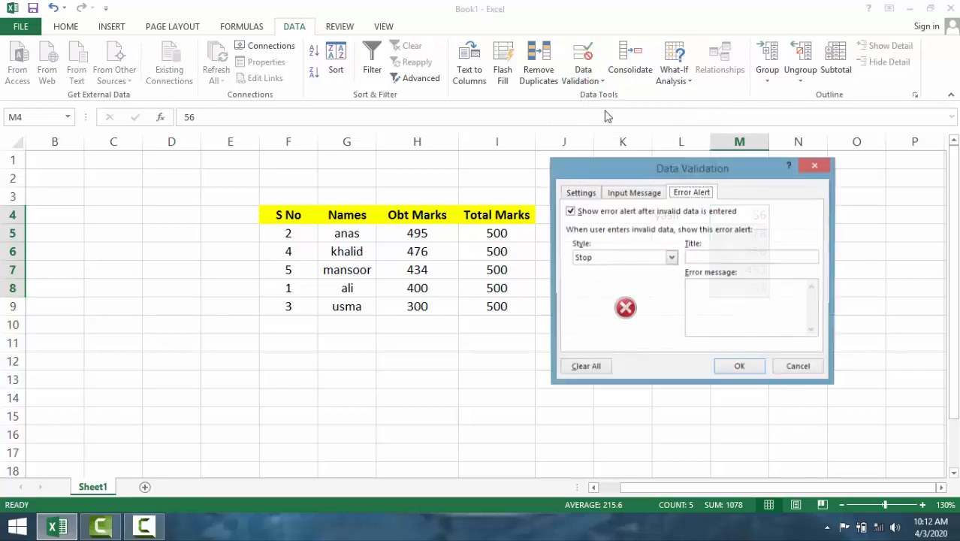
{"action": "left_click", "coordinate": [591, 196]}
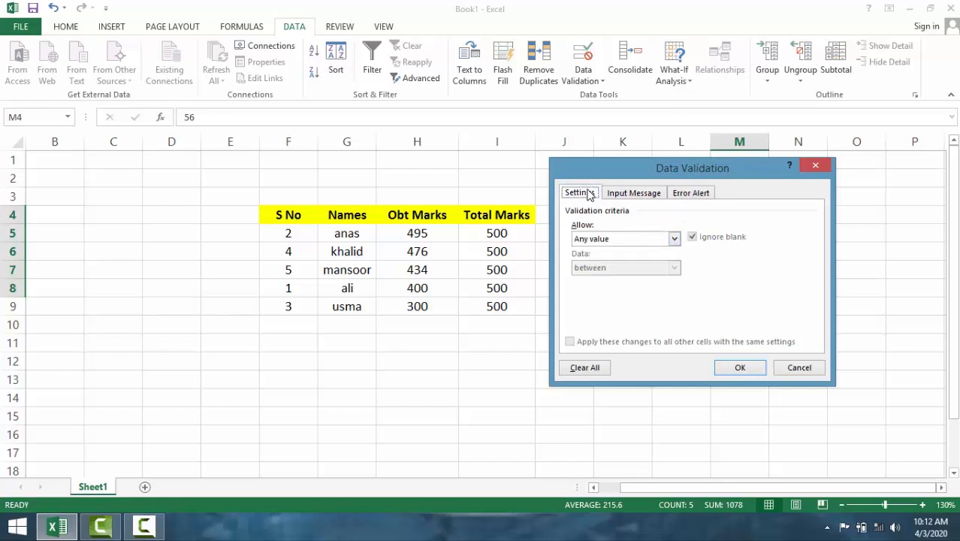
{"action": "left_click", "coordinate": [675, 242]}
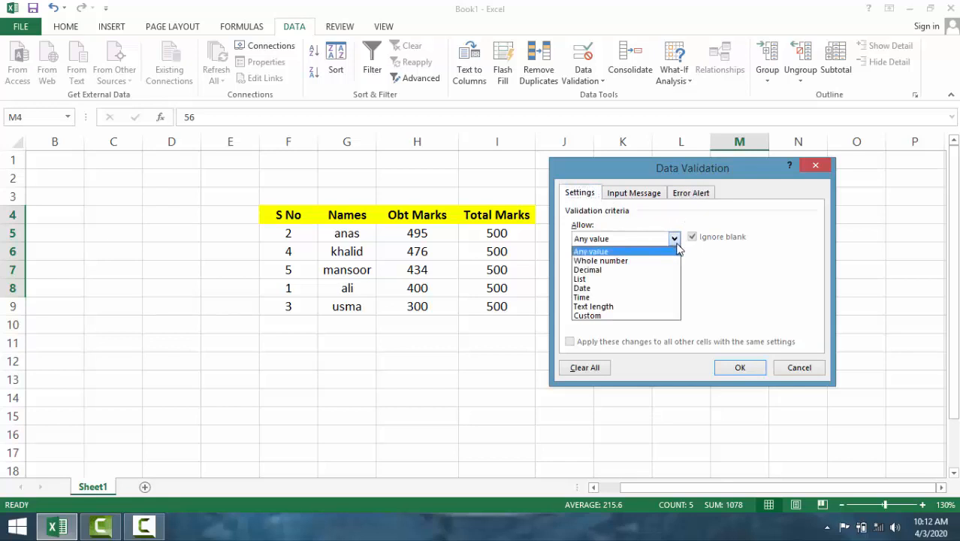
{"action": "left_click", "coordinate": [639, 260]}
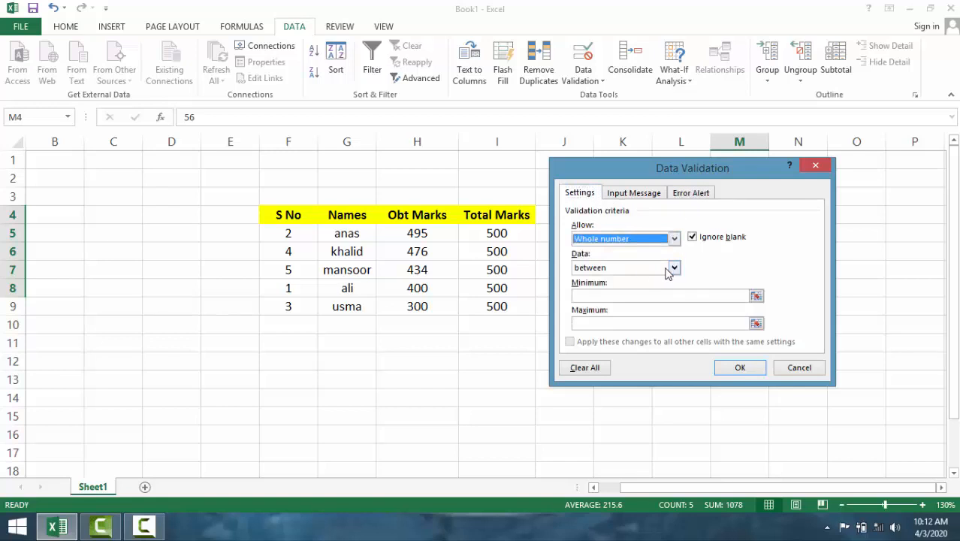
{"action": "left_click", "coordinate": [674, 267]}
{"action": "left_click", "coordinate": [601, 299]}
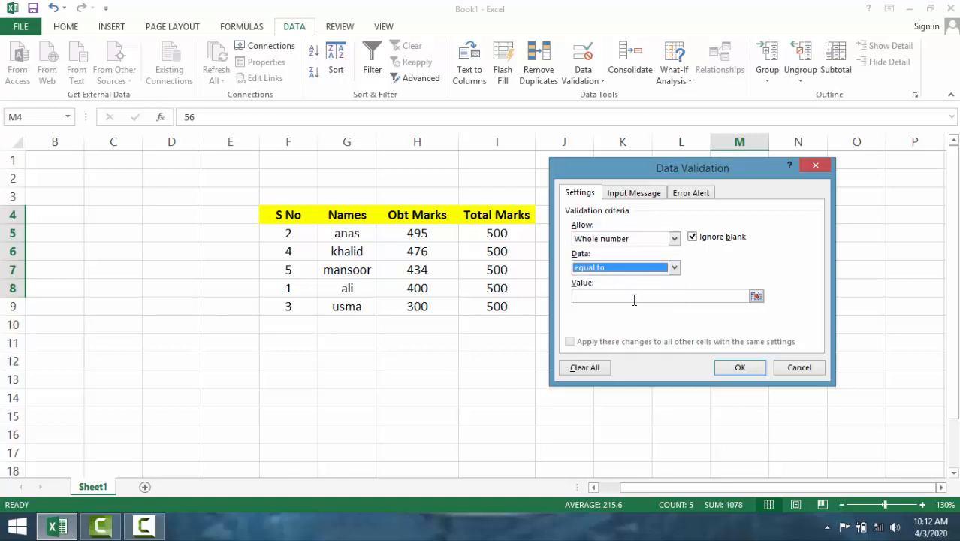
{"action": "left_click", "coordinate": [664, 298]}
{"action": "type", "text": "1"}
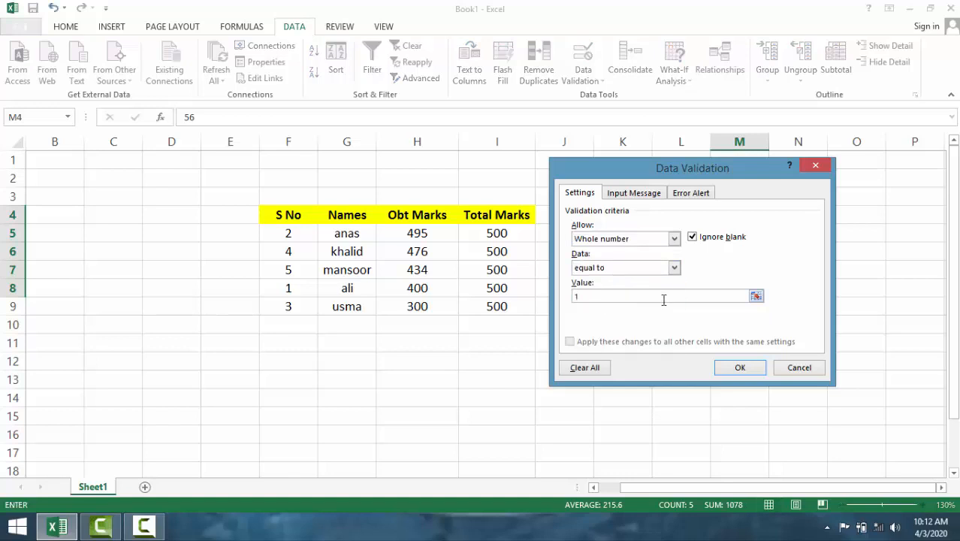
{"action": "left_click", "coordinate": [735, 367]}
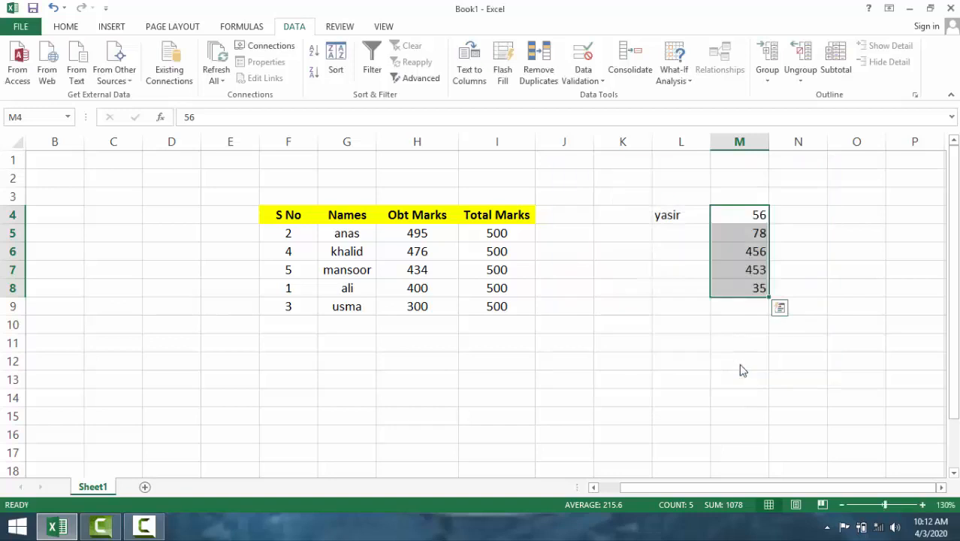
- Circle the invalid data in M4:M8, and clear the validation circles again
{"action": "left_click", "coordinate": [595, 82]}
{"action": "left_click", "coordinate": [612, 112]}
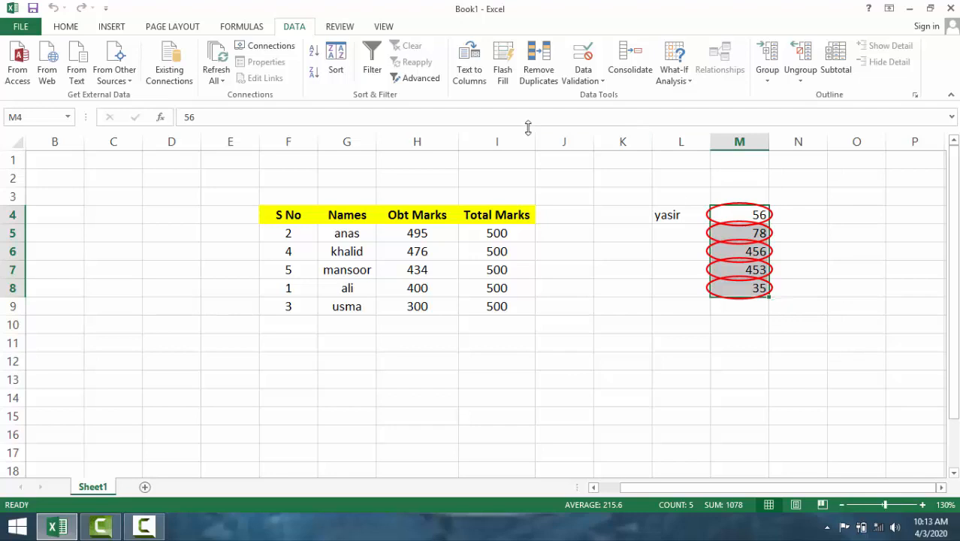
{"action": "left_click", "coordinate": [583, 80]}
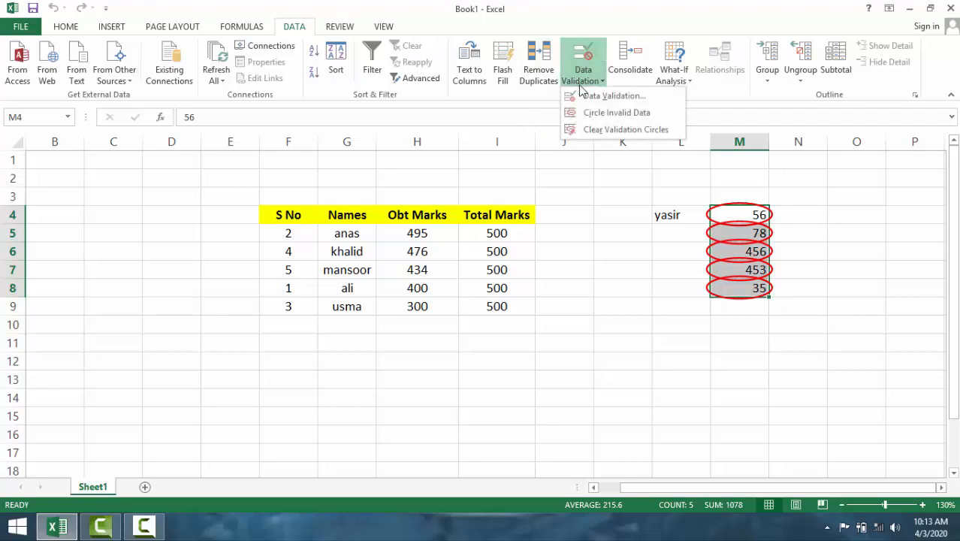
{"action": "left_click", "coordinate": [605, 131]}
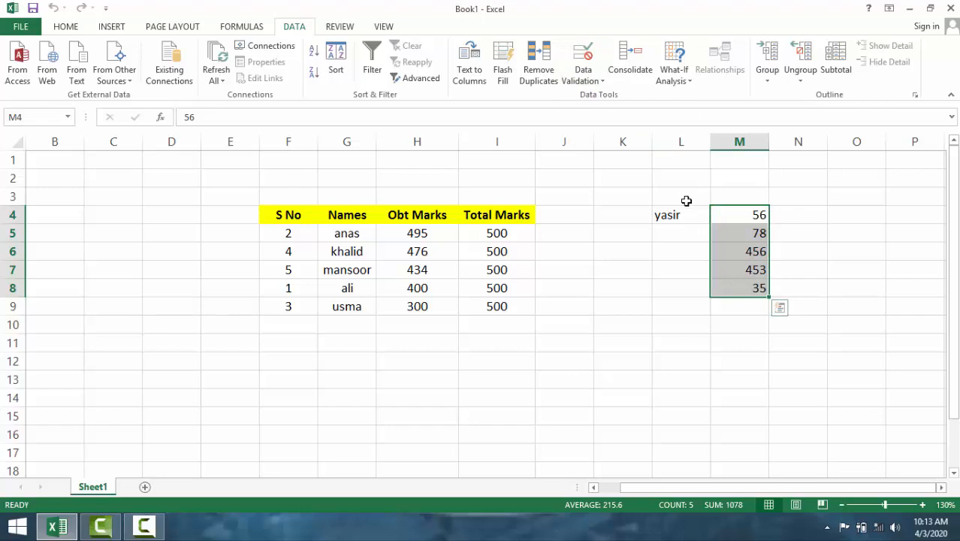